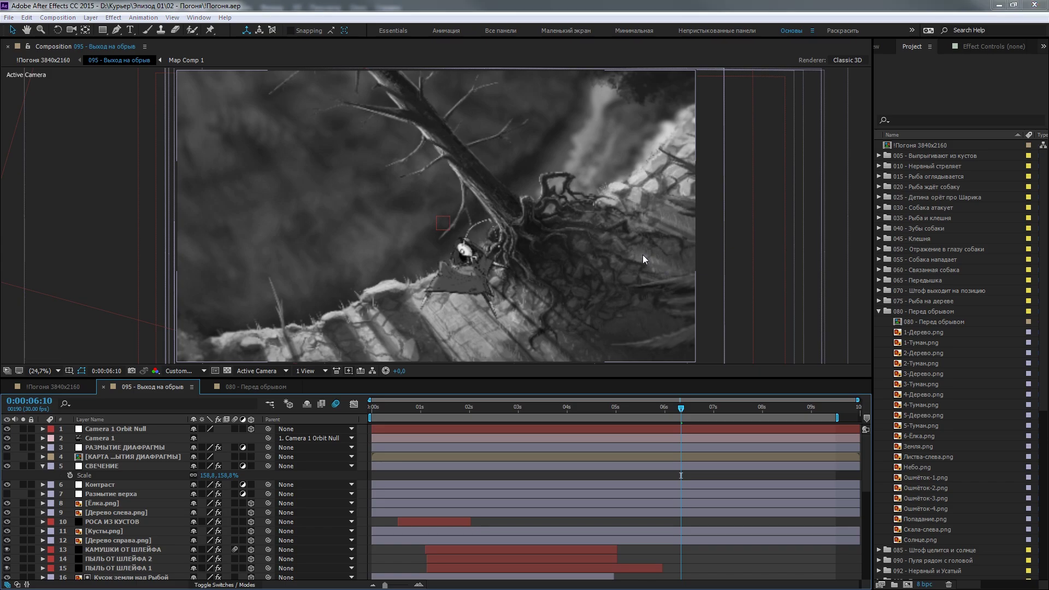
# Switch from After Effects to the forest document 02-080 - Перед обрывом.psd in Photoshop
pyautogui.hotkey('alt', 'Tab')
pyautogui.hotkey('alt', 'Tab')
pyautogui.hotkey('alt', 'Tab')
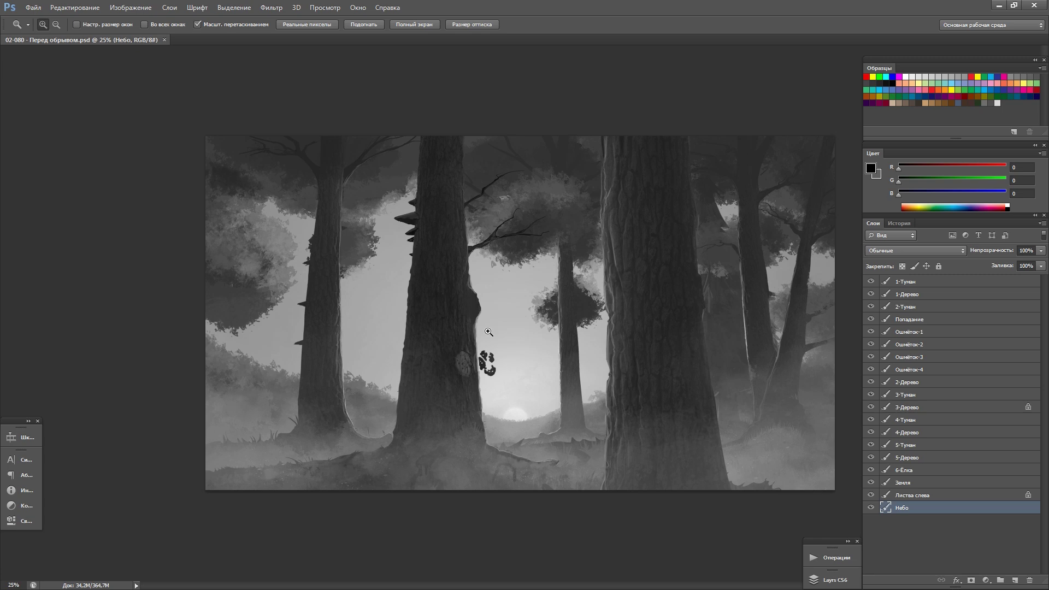
# Pan around the raccoon rig in Spine, then return to After Effects and select Camera 1
pyautogui.hotkey('alt', 'Tab')
pyautogui.hotkey('alt', 'Tab')
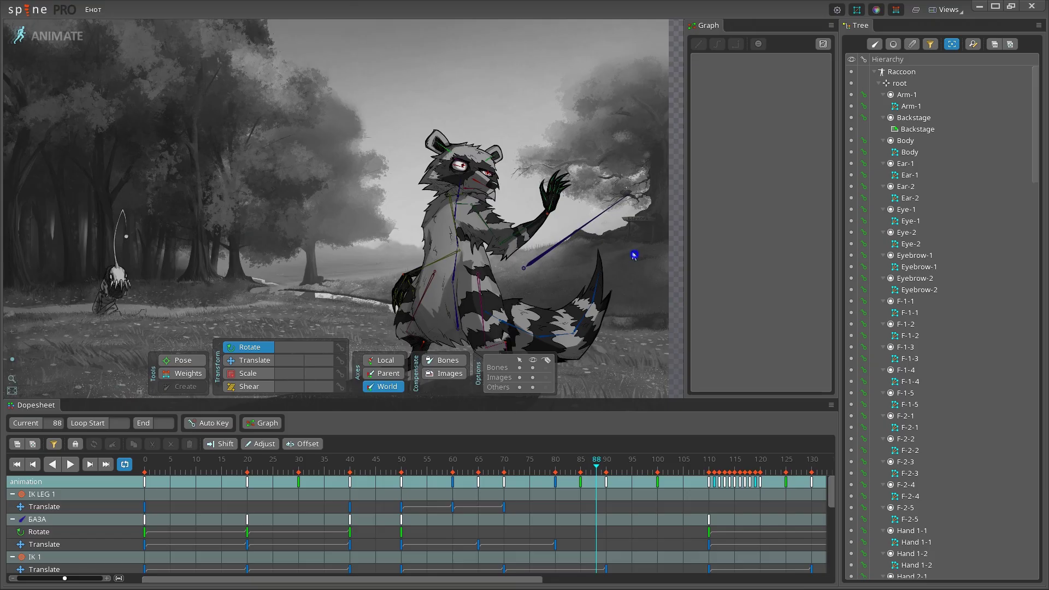
pyautogui.moveTo(618, 246); pyautogui.dragTo(573, 228)
pyautogui.scroll(2, 576, 231)
pyautogui.scroll(-2, 582, 234)
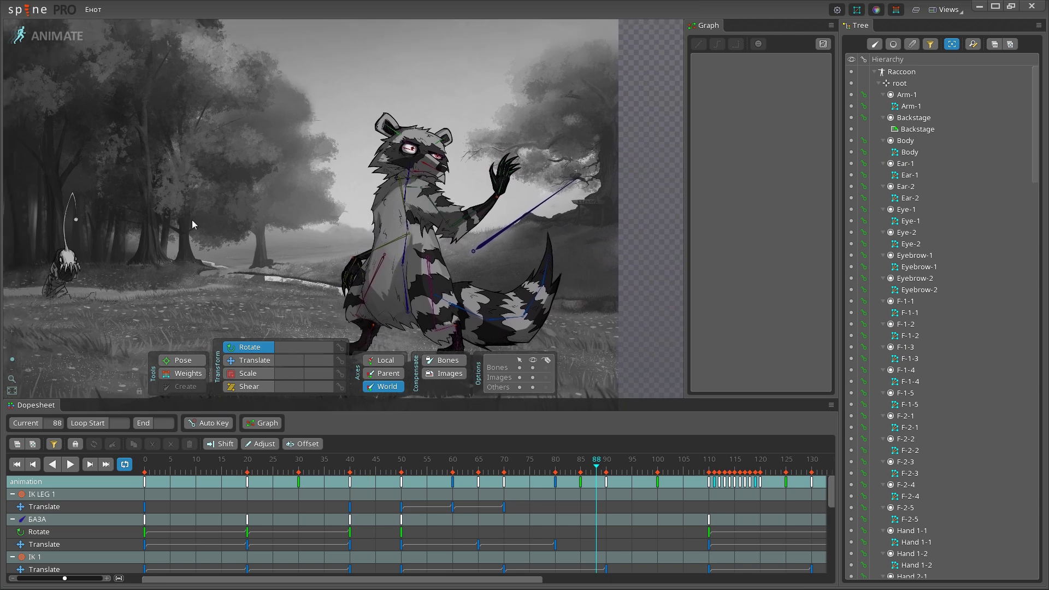
pyautogui.moveTo(192, 219); pyautogui.dragTo(237, 220)
pyautogui.hotkey('alt', 'Tab')
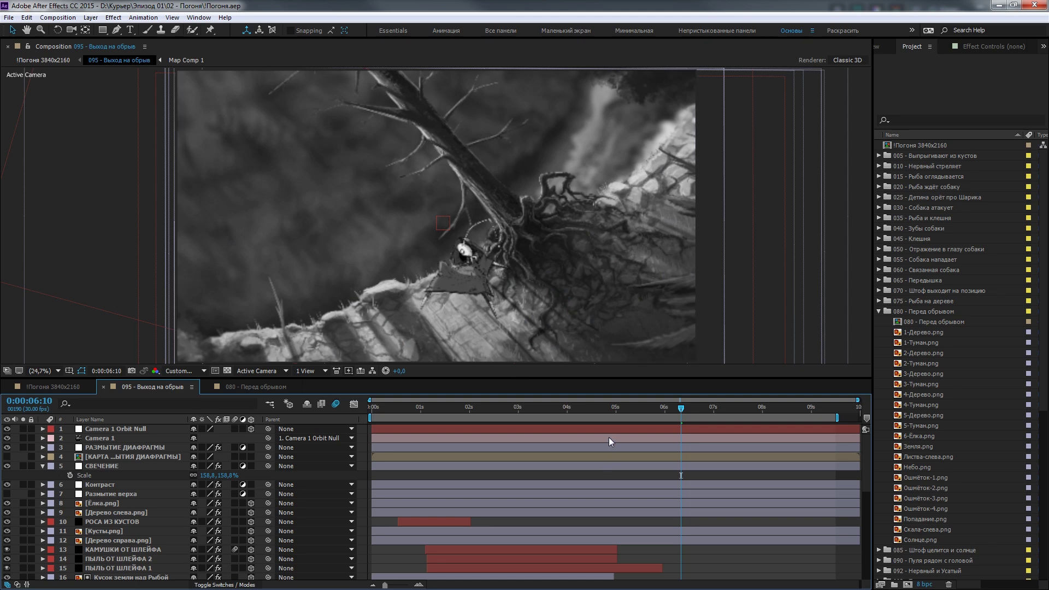
pyautogui.click(609, 438)
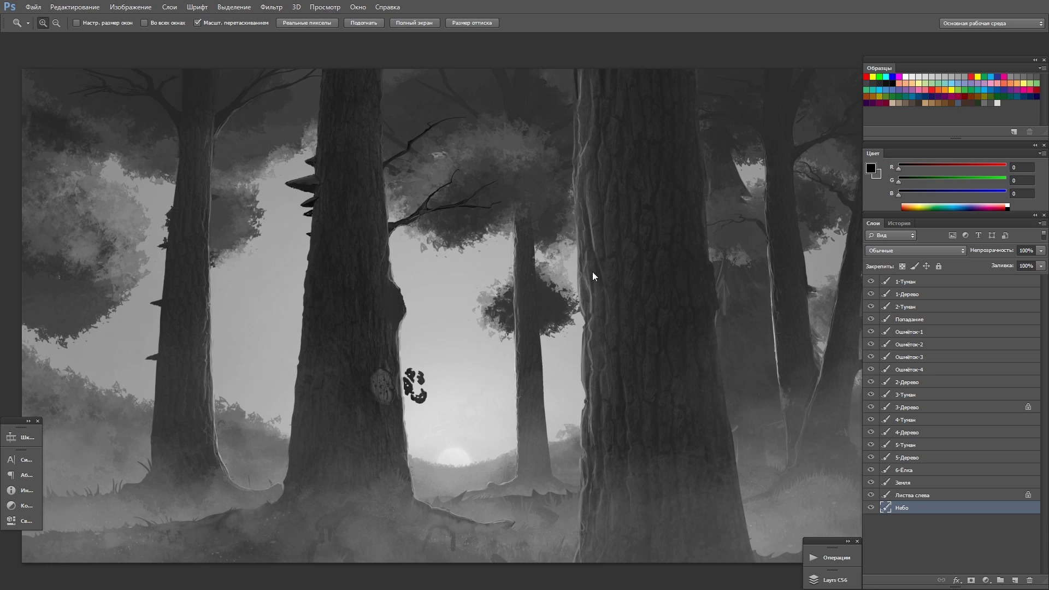
# Hide and re-show the 1-Дерево tree and 1-Туман fog layers to compare their effect
pyautogui.click(871, 297)
pyautogui.click(872, 297)
pyautogui.click(871, 282)
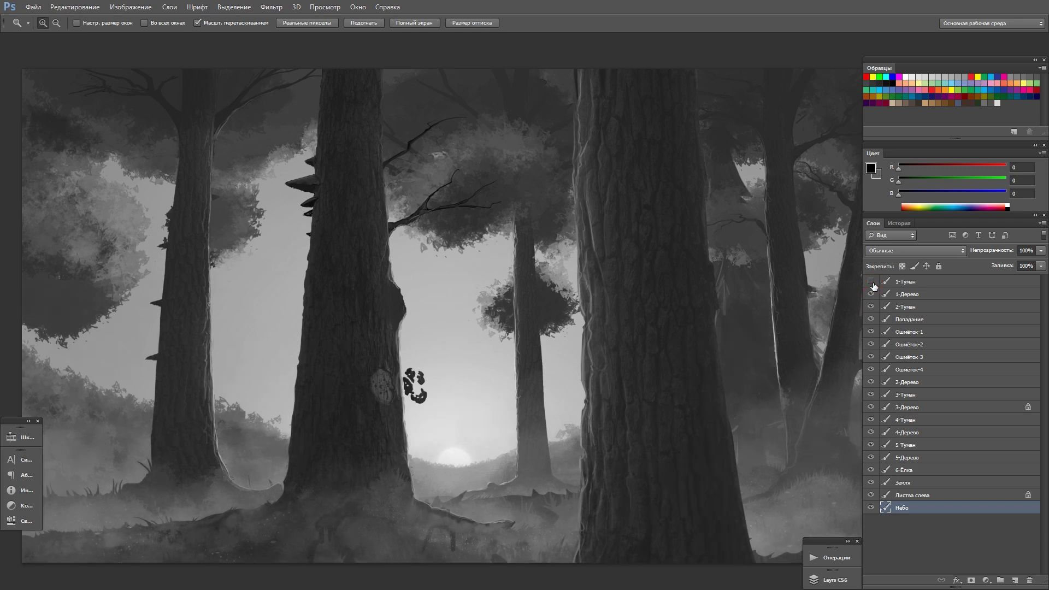
pyautogui.click(872, 282)
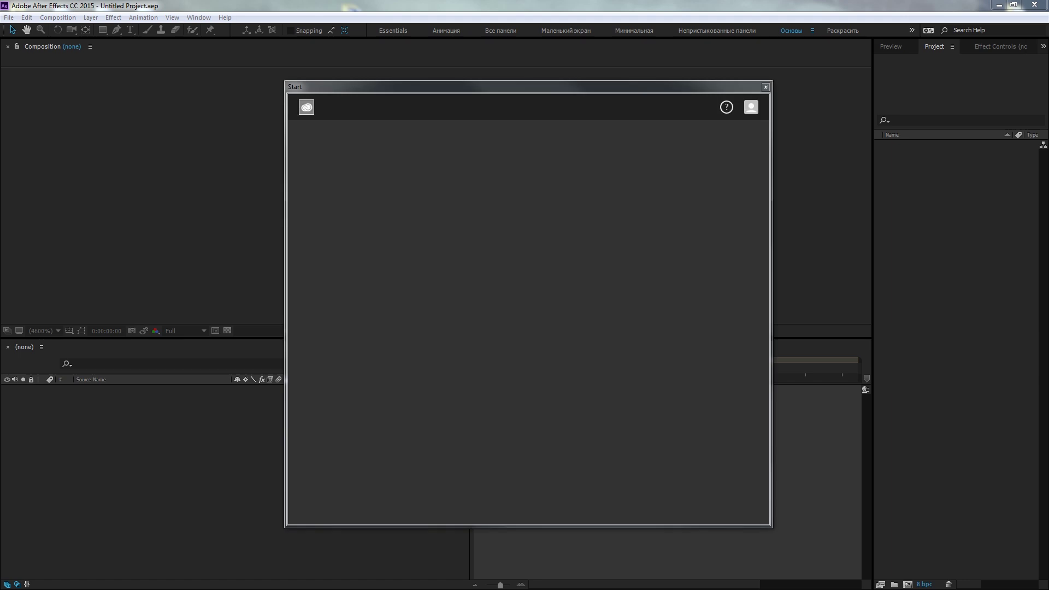
# Dismiss the Start screen and drag 02-080 - Перед обрывом.psd into the project
pyautogui.click(356, 214)
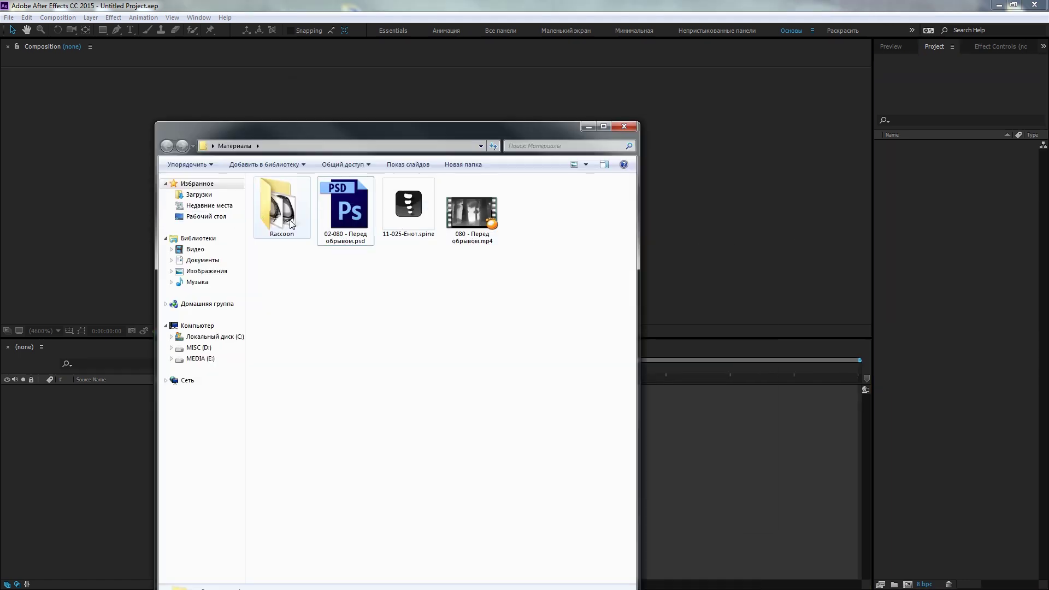
pyautogui.moveTo(345, 208)
pyautogui.mouseDown()
pyautogui.moveTo(473, 289)
pyautogui.moveTo(978, 288)
pyautogui.mouseUp()
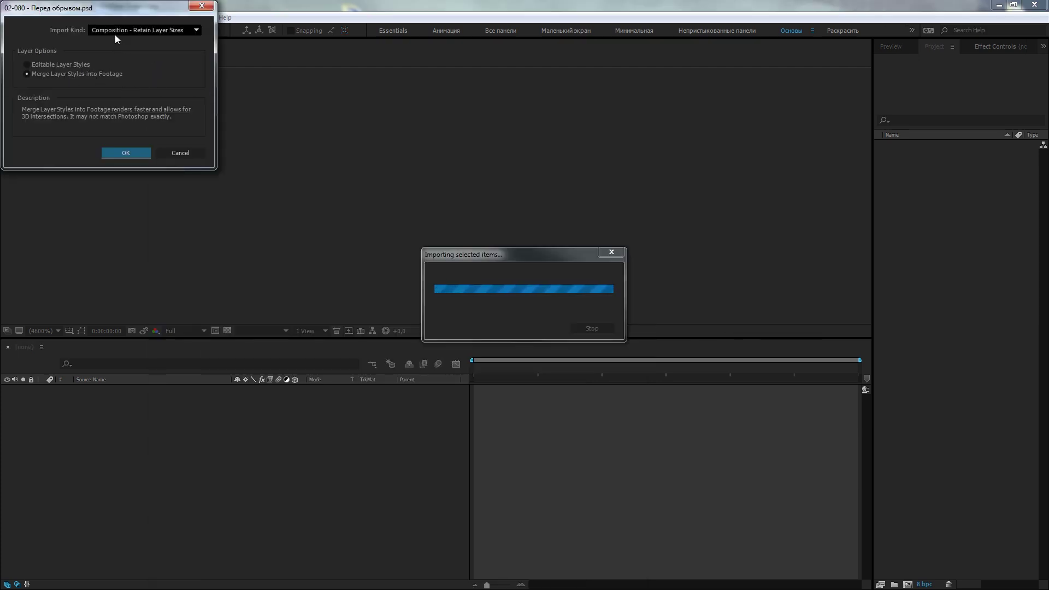
# Confirm the PSD import as a composition and open the forest composition
pyautogui.click(125, 156)
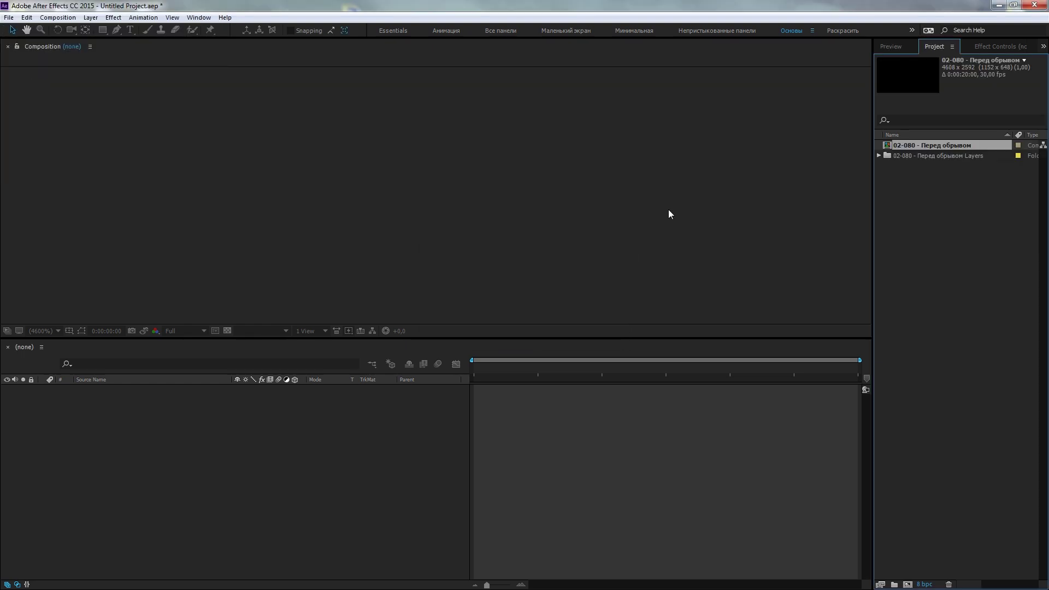
pyautogui.click(879, 156)
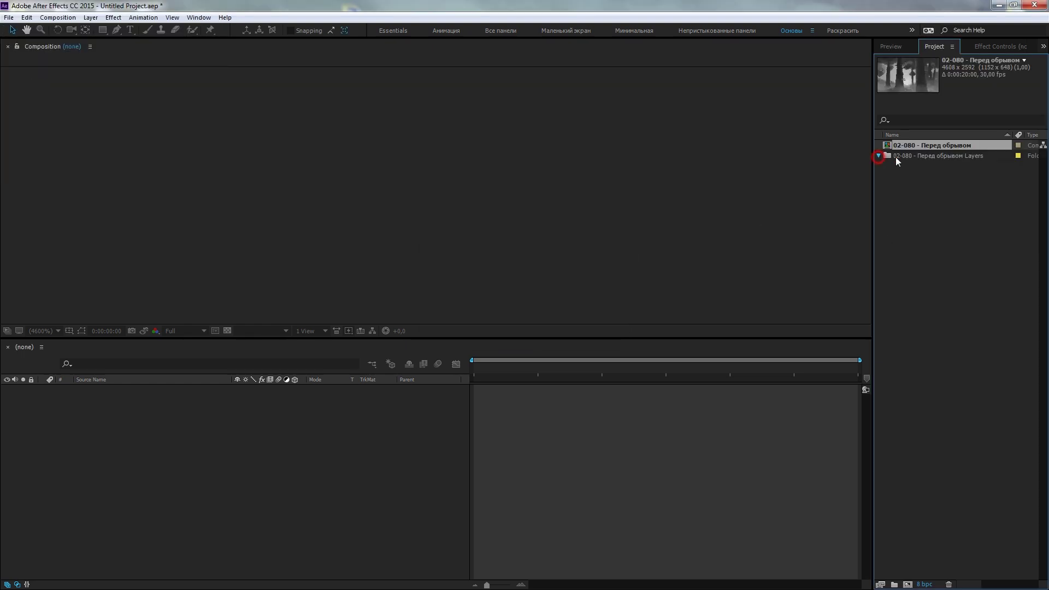
pyautogui.doubleClick(939, 146)
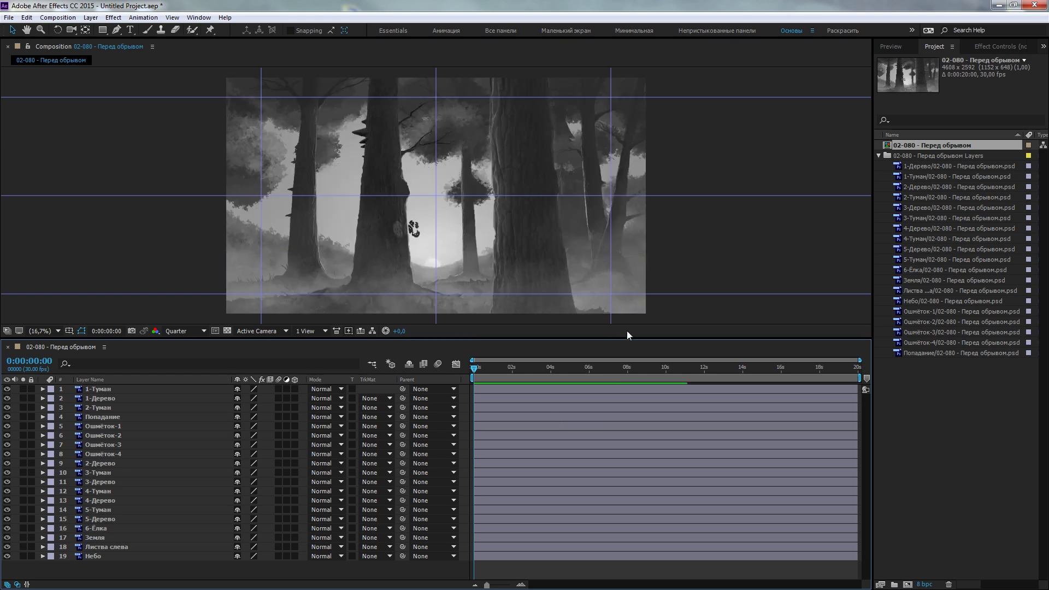
# Add Camera 1 with default settings and dismiss the 2D-layer warning
pyautogui.click(91, 18)
pyautogui.moveTo(103, 31)
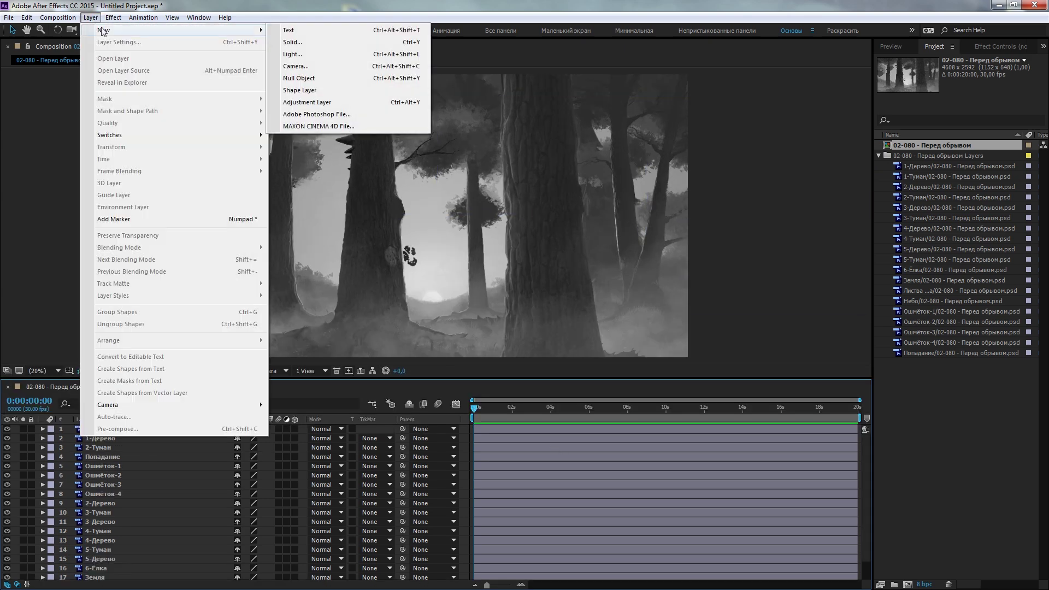
pyautogui.click(349, 66)
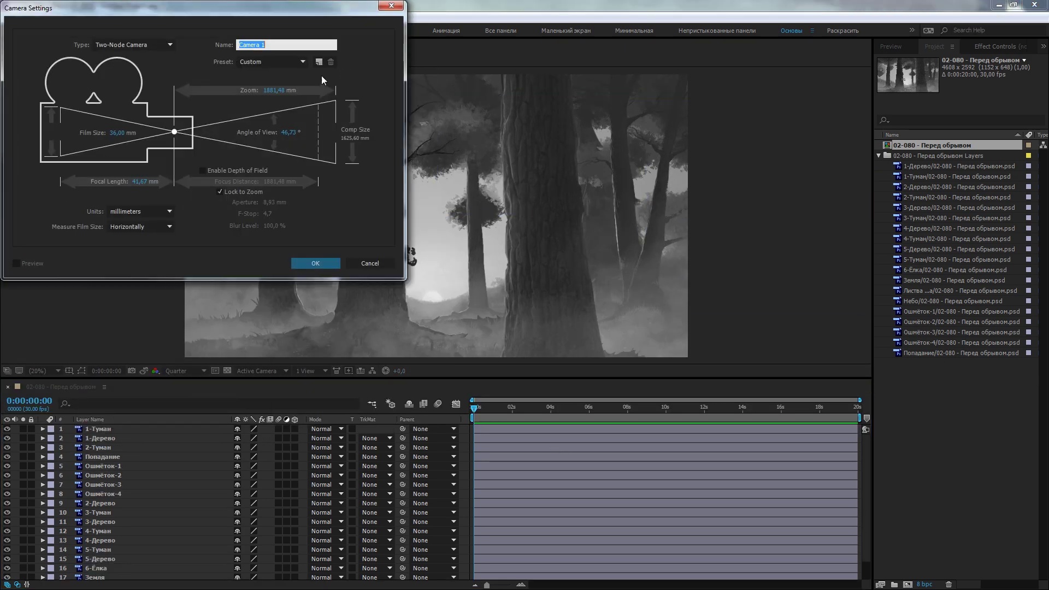
pyautogui.click(315, 263)
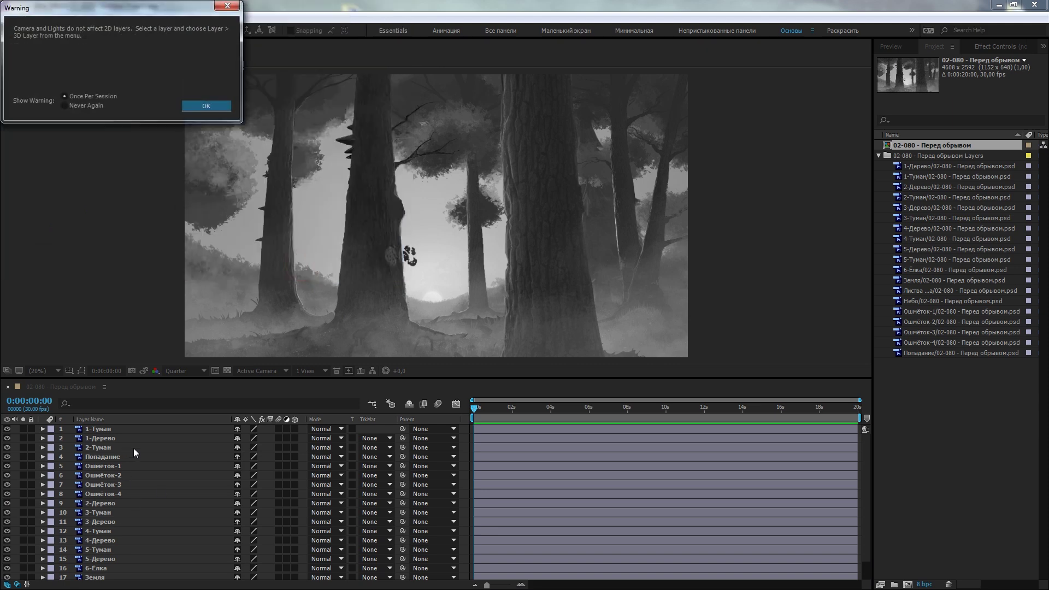
pyautogui.click(207, 107)
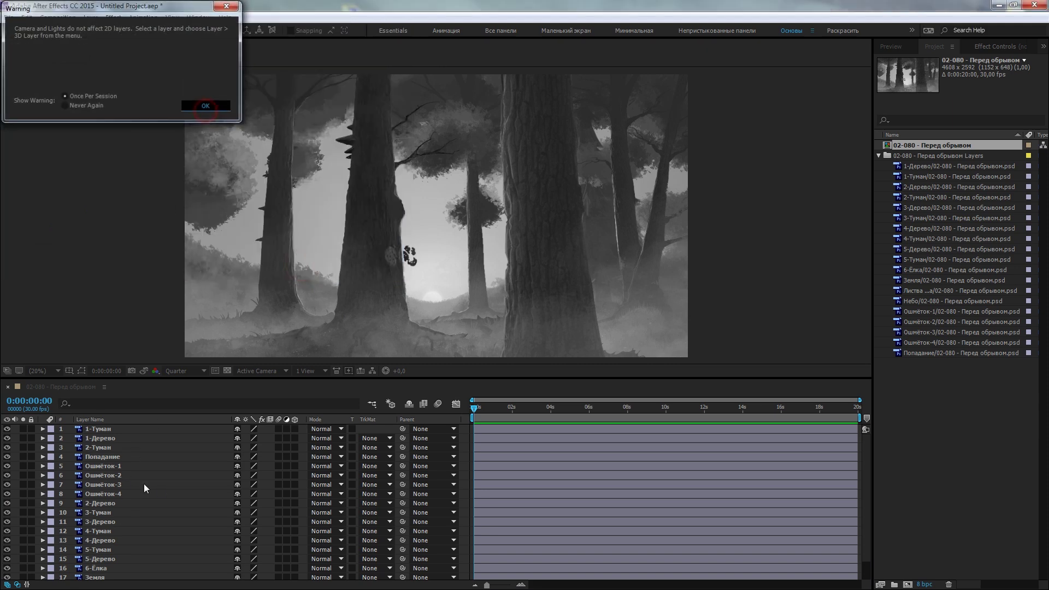
# Select all forest layers except Camera 1 and switch them to 3D
pyautogui.click(185, 419)
pyautogui.click(182, 438)
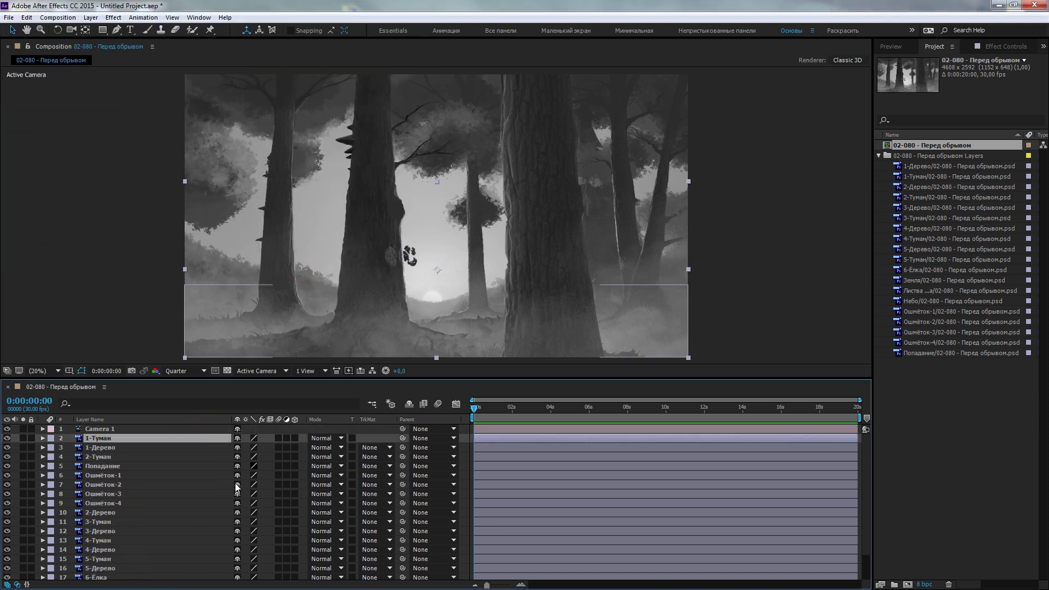
pyautogui.scroll(-1, 215, 504)
pyautogui.hotkey('ctrl', 'a')
pyautogui.scroll(2, 180, 464)
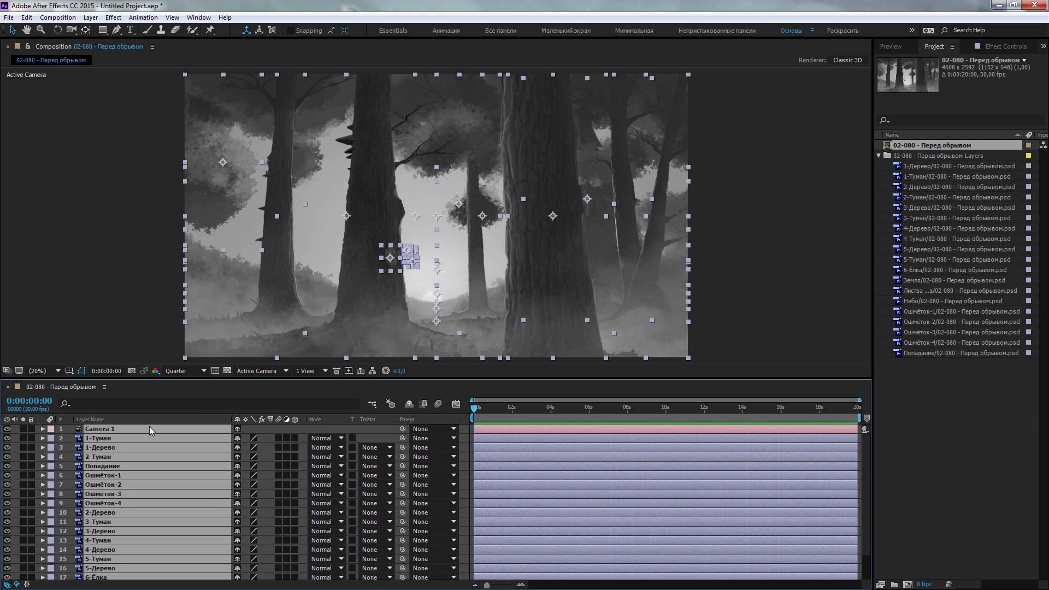
pyautogui.keyDown('ctrl'); pyautogui.click(149, 429); pyautogui.keyUp('ctrl')
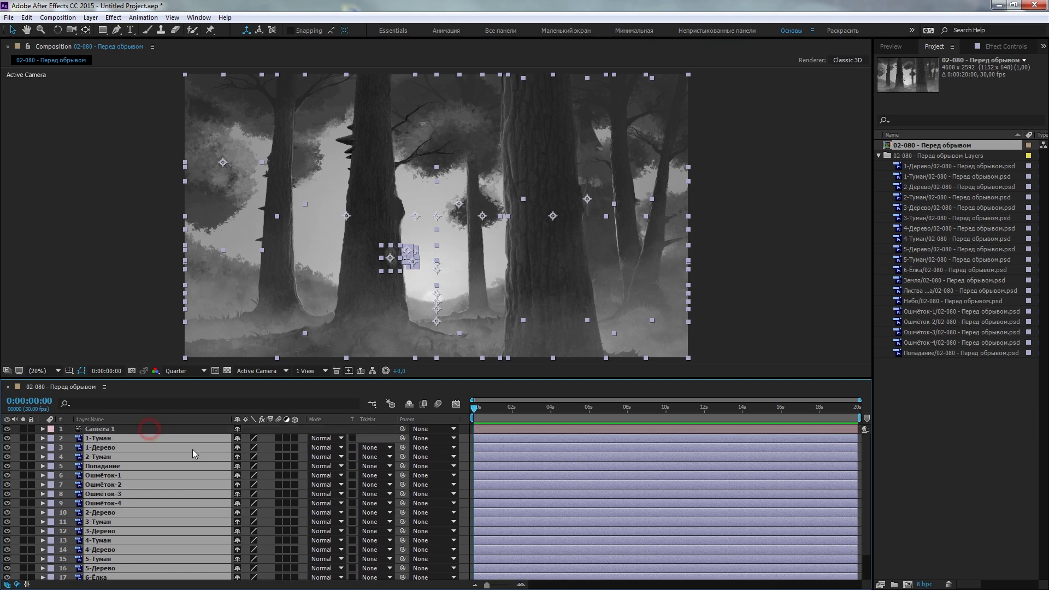
pyautogui.click(295, 448)
pyautogui.click(160, 488)
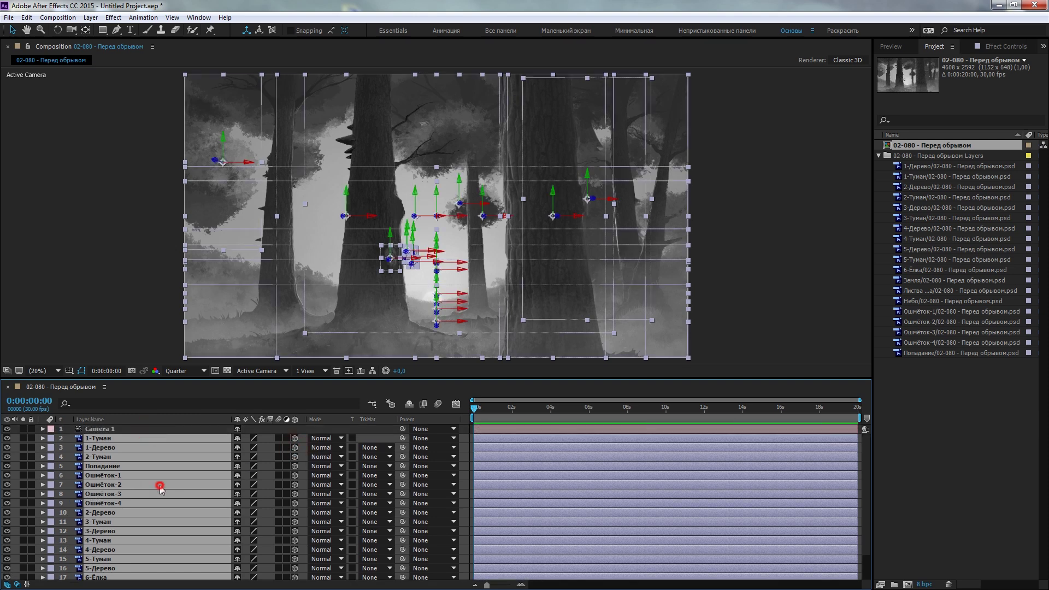
pyautogui.hotkey('ctrl', 'shift', 'a')
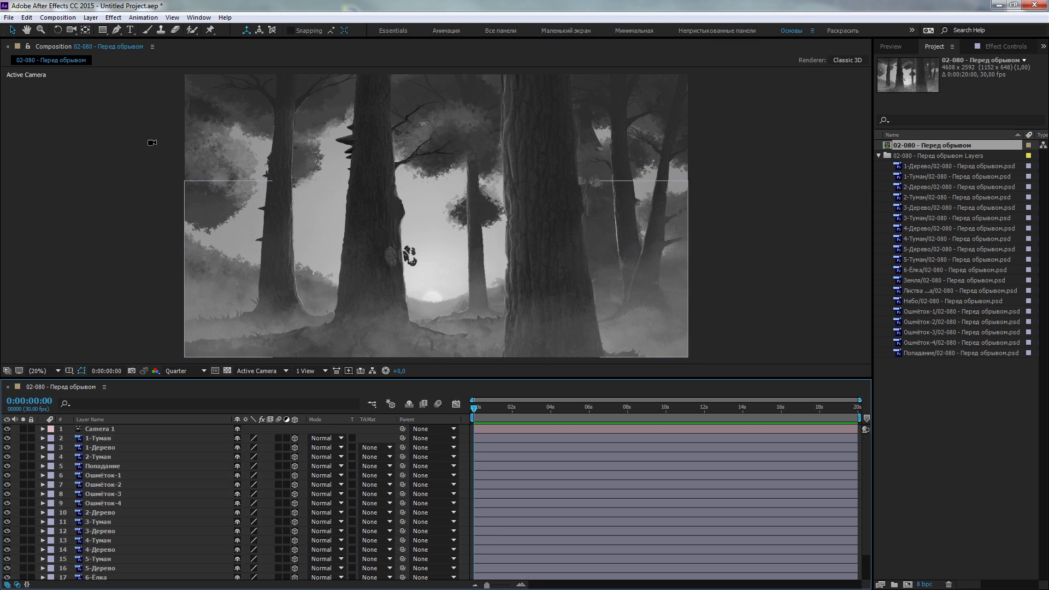
# Test-orbit the camera to see the layers in depth, then undo the orbit
pyautogui.press('c')
pyautogui.moveTo(411, 254); pyautogui.dragTo(419, 259)
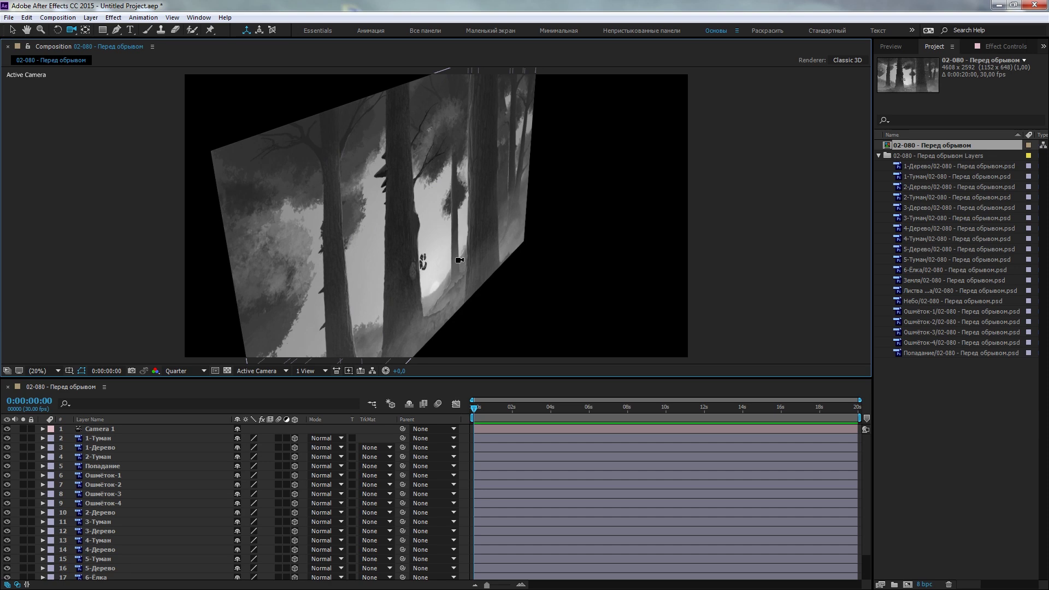
pyautogui.moveTo(459, 261); pyautogui.dragTo(451, 267)
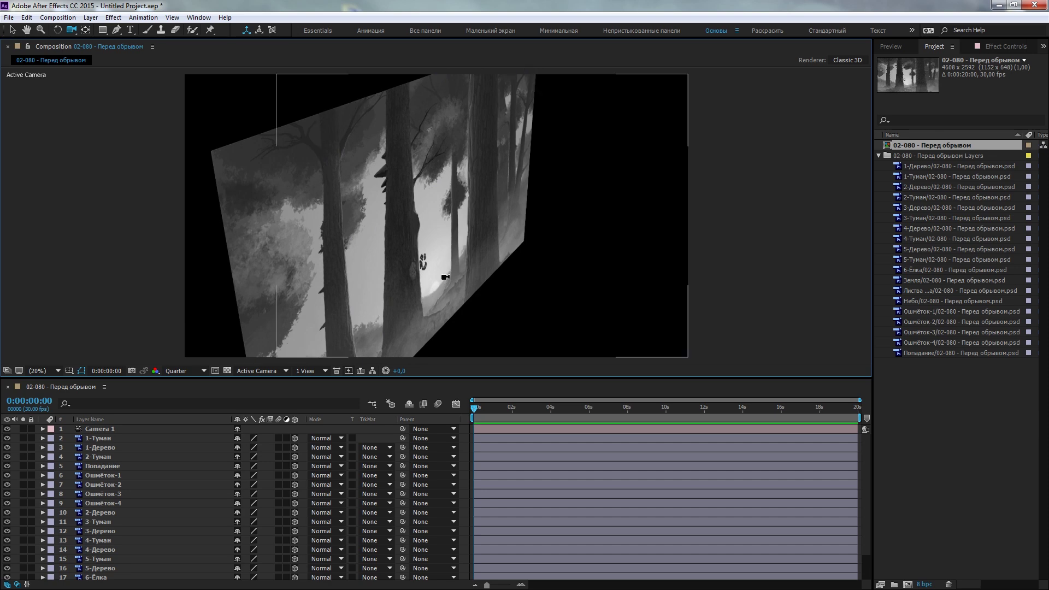
pyautogui.hotkey('ctrl', 'z')
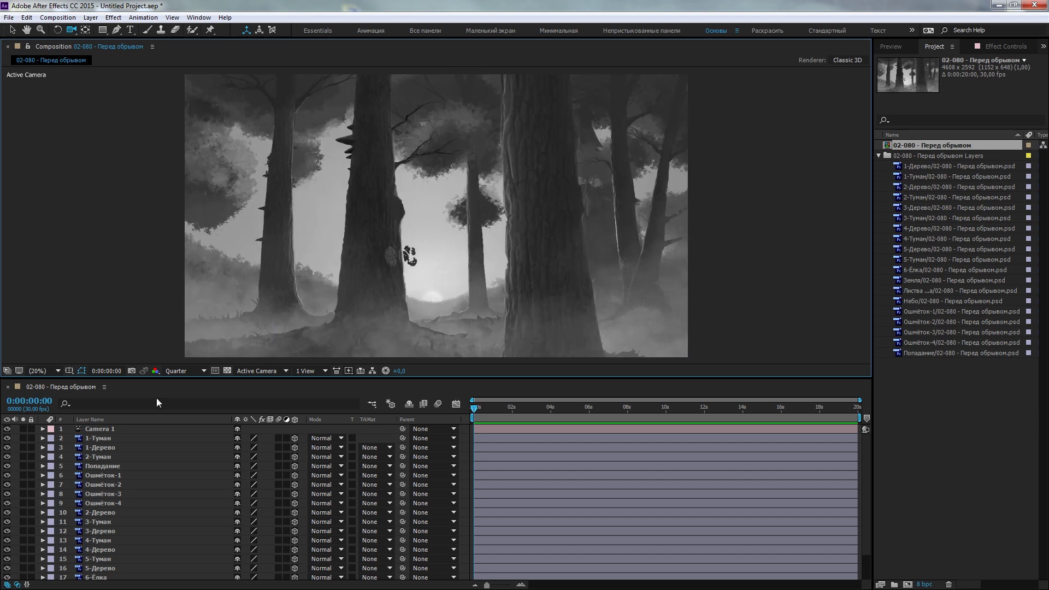
# Push the 1-Дерево tree layer back to a depth of -2000
pyautogui.click(142, 447)
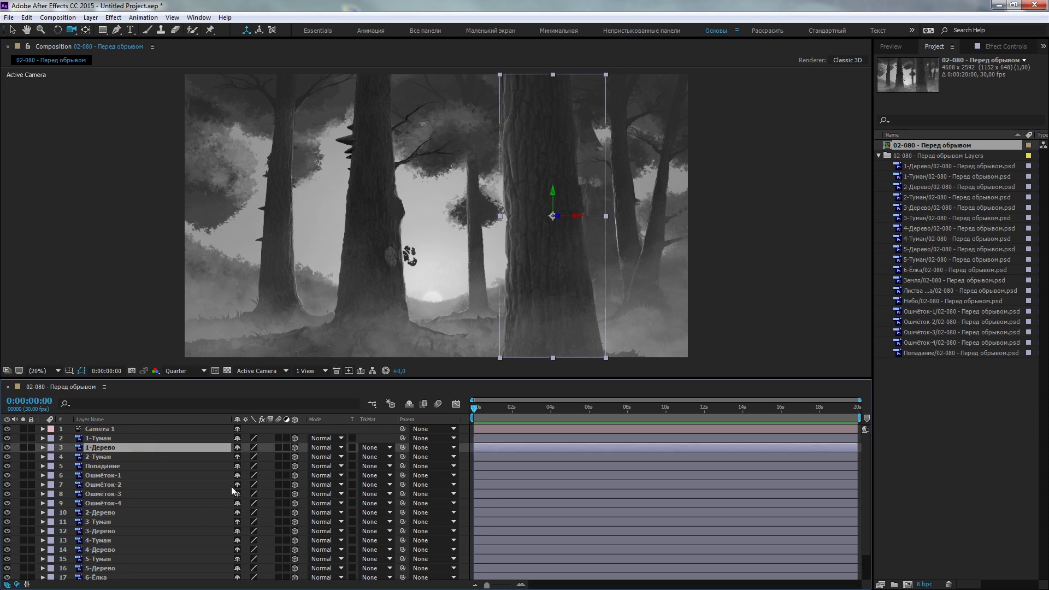
pyautogui.press('p')
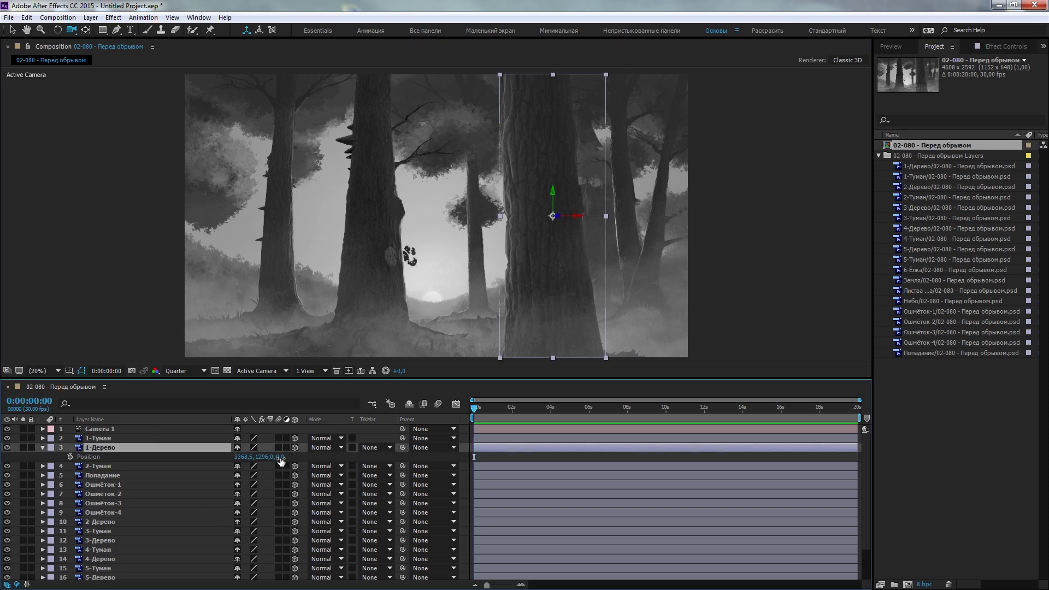
pyautogui.click(280, 458)
pyautogui.write('-')
pyautogui.write('2000')
pyautogui.press('Return')
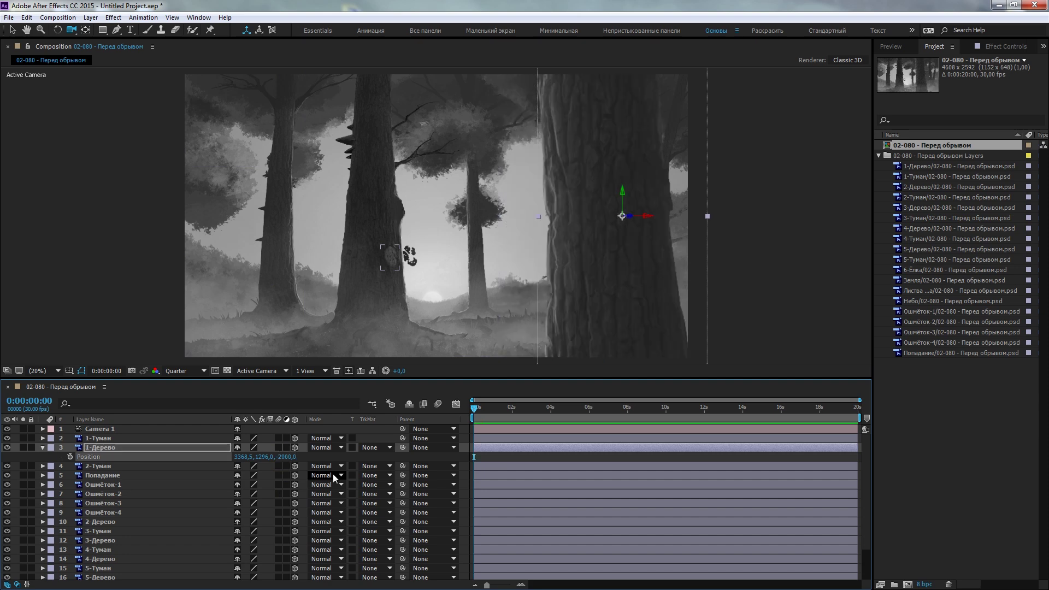
# Shrink the tree to 63.5% scale and move the trunk left toward the centre
pyautogui.press('s')
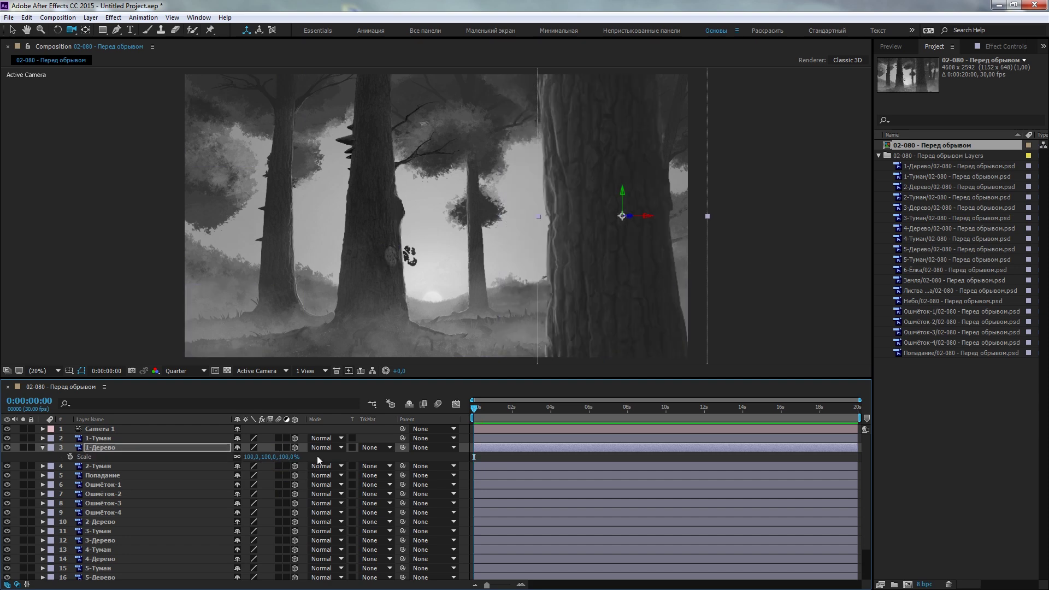
pyautogui.moveTo(284, 457)
pyautogui.mouseDown()
pyautogui.moveTo(137, 490)
pyautogui.moveTo(135, 504)
pyautogui.mouseUp()
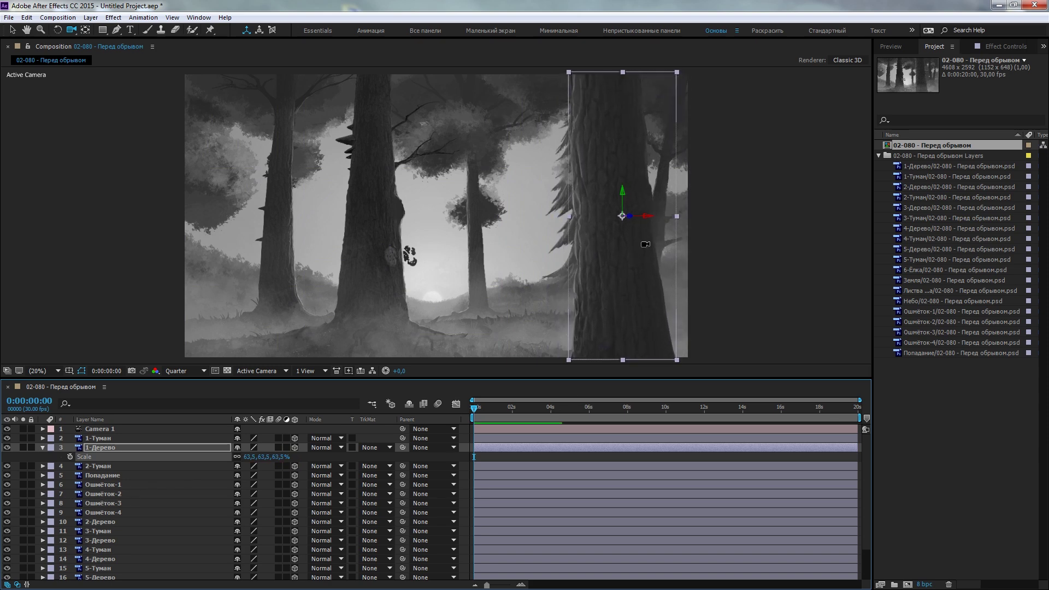
pyautogui.press('v')
pyautogui.moveTo(651, 218); pyautogui.dragTo(595, 219)
# Keyframe Camera 1 moving in from Z -5333.3 at 0 s to -4619.3 at 8 s
pyautogui.click(552, 432)
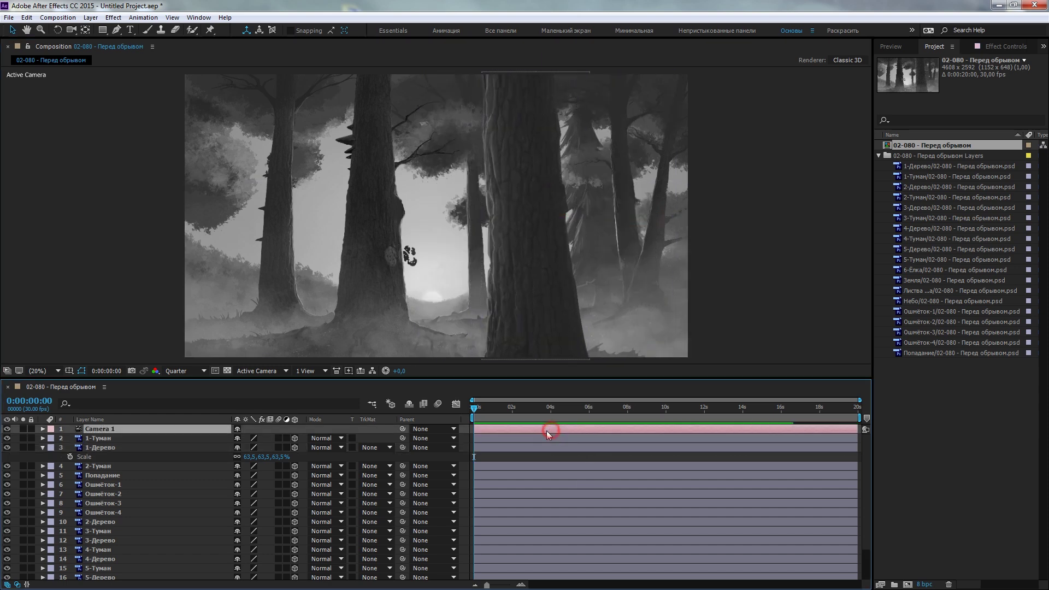
pyautogui.press('p')
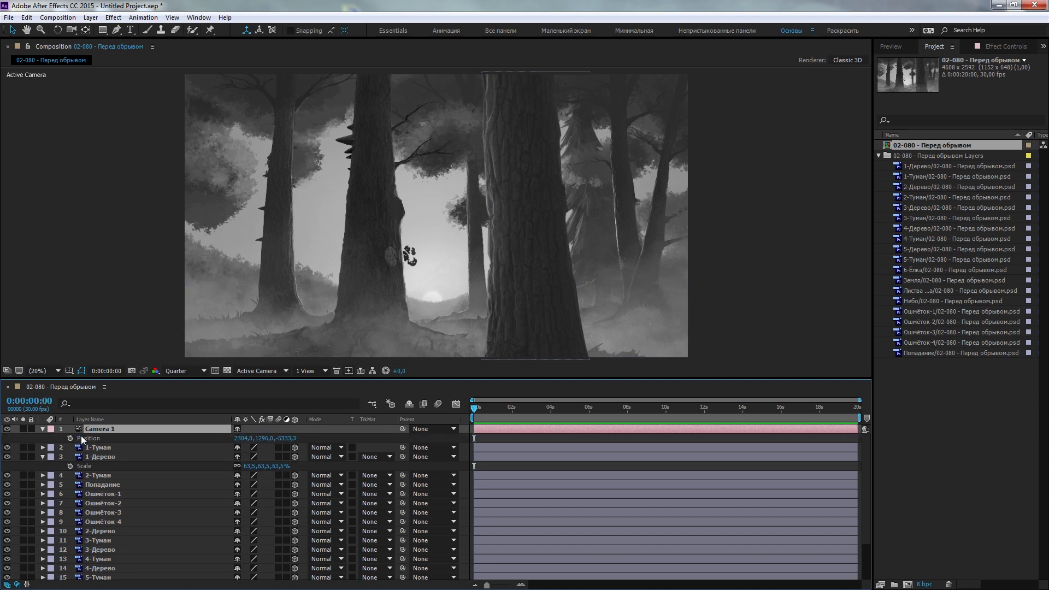
pyautogui.click(70, 438)
pyautogui.press('Return')
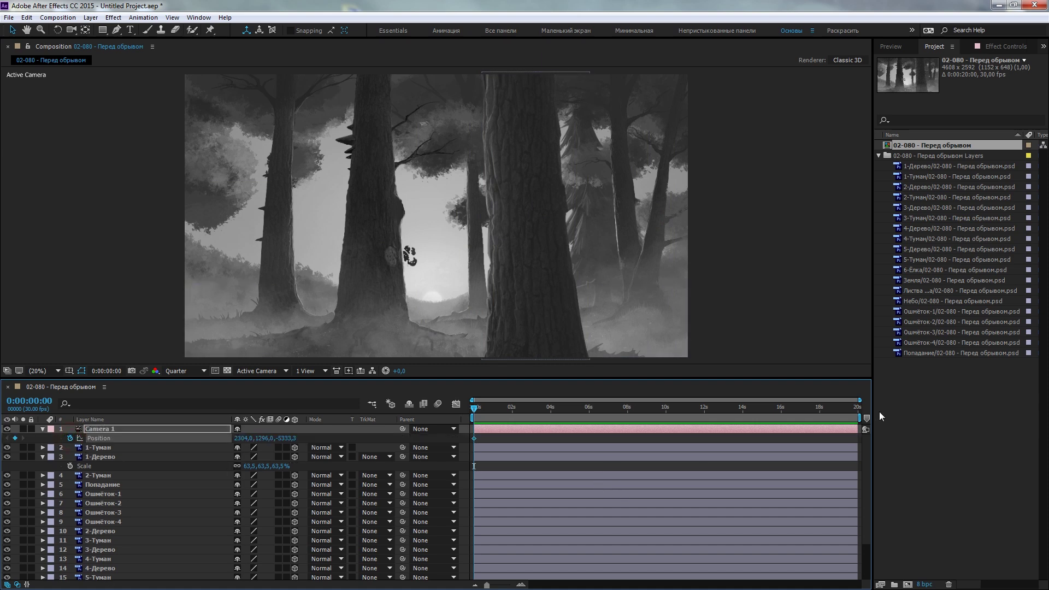
pyautogui.click(628, 411)
pyautogui.moveTo(855, 417); pyautogui.dragTo(630, 417)
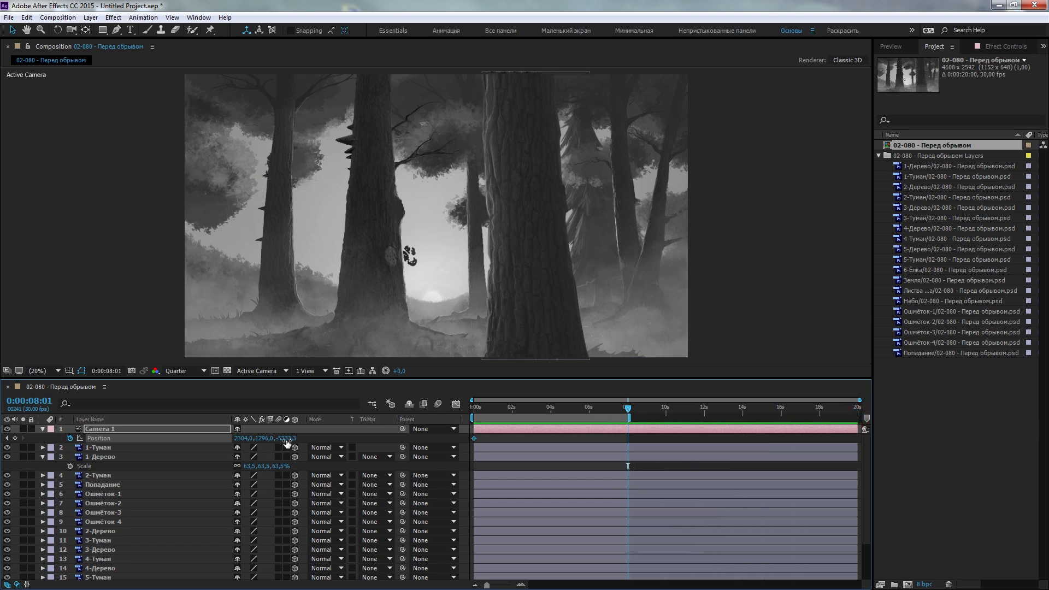
pyautogui.moveTo(287, 438); pyautogui.dragTo(710, 467)
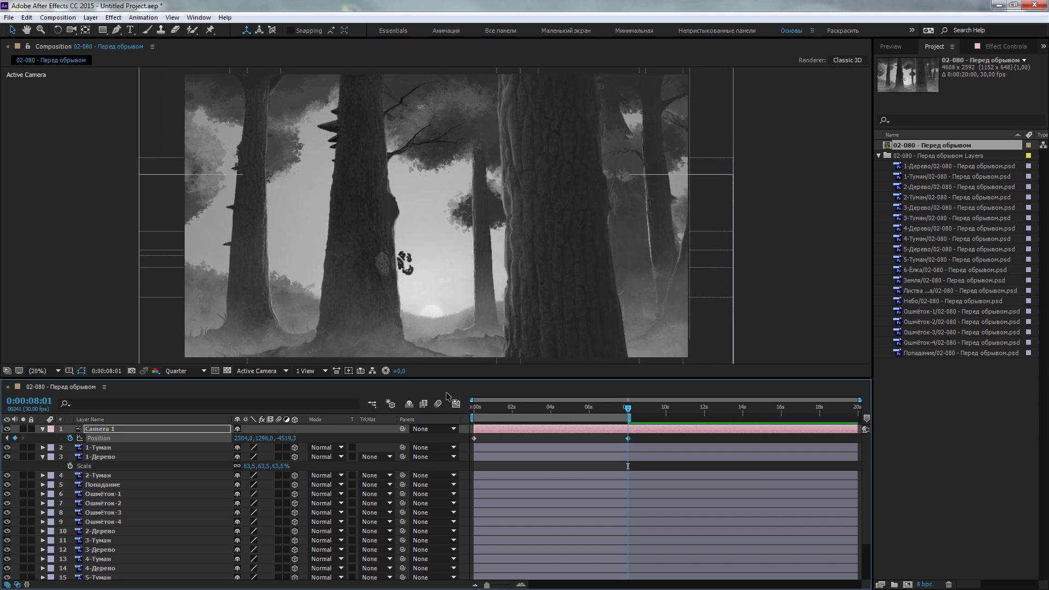
# Preview the camera push-in and return the current time to the start
pyautogui.press('space')
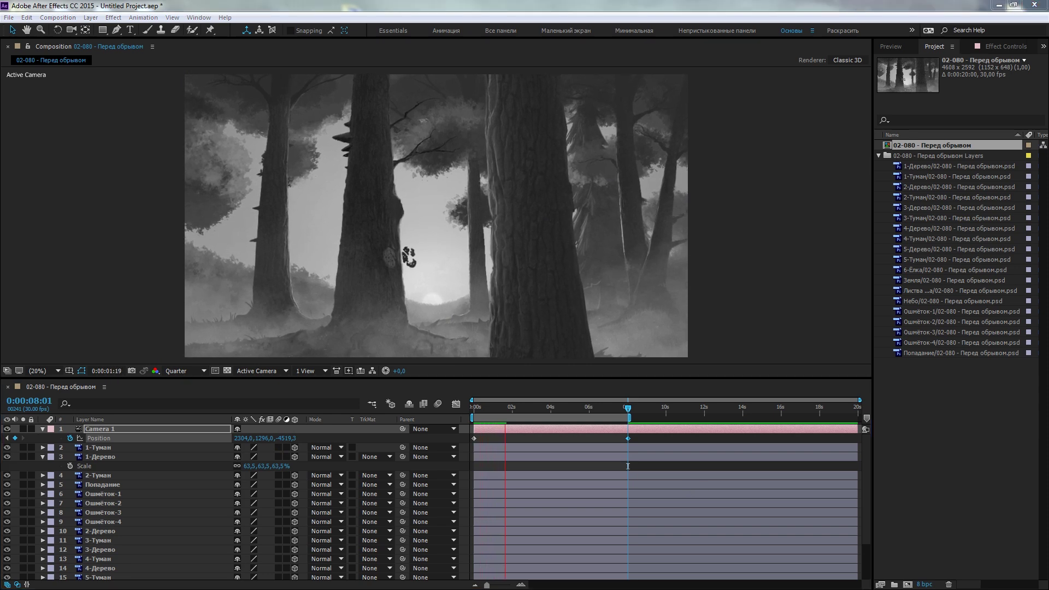
pyautogui.click(597, 469)
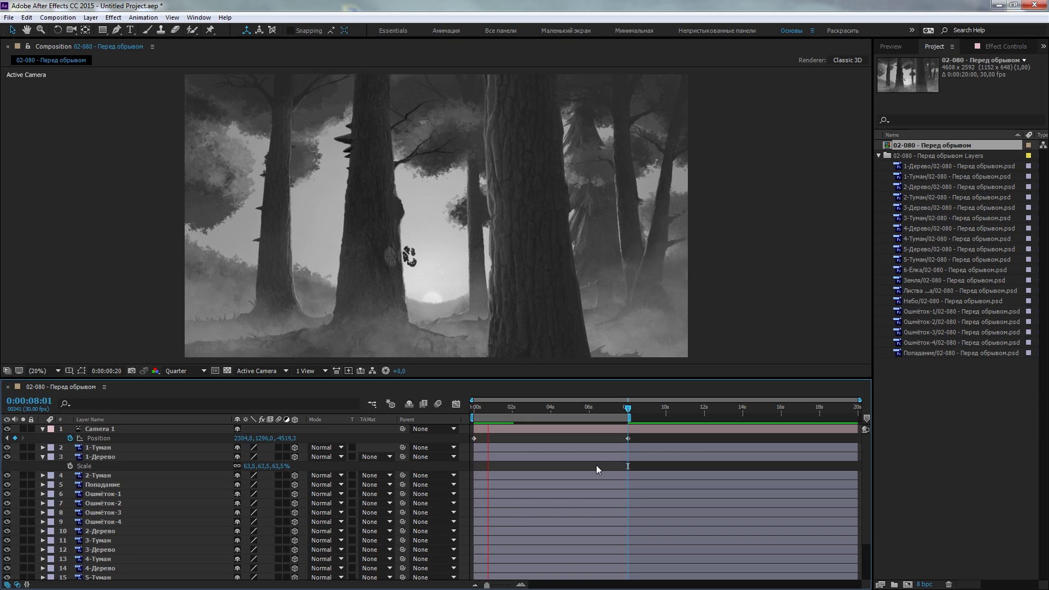
pyautogui.click(545, 267)
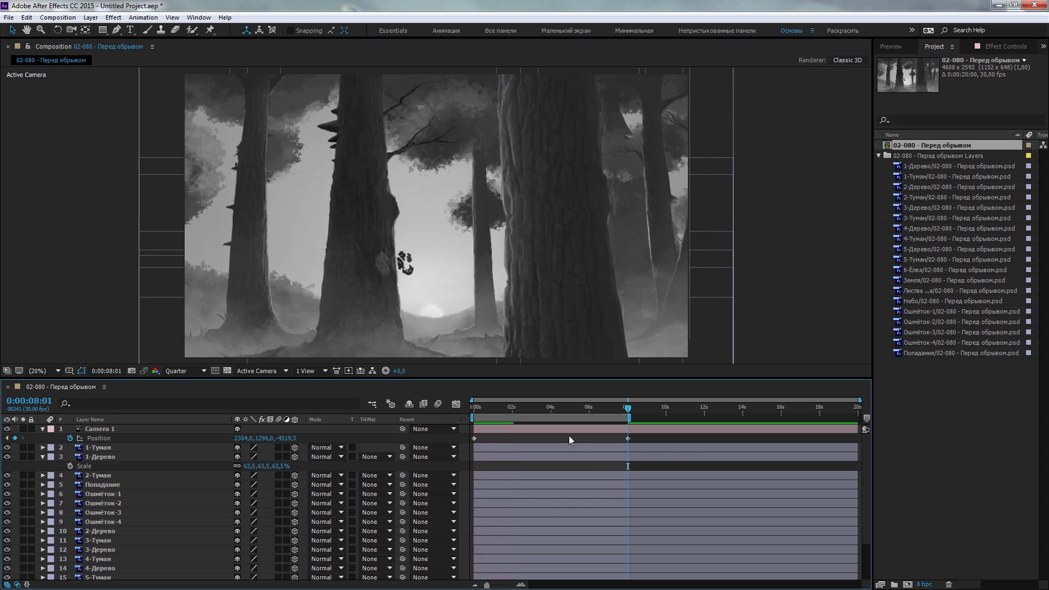
pyautogui.moveTo(484, 411); pyautogui.dragTo(471, 411)
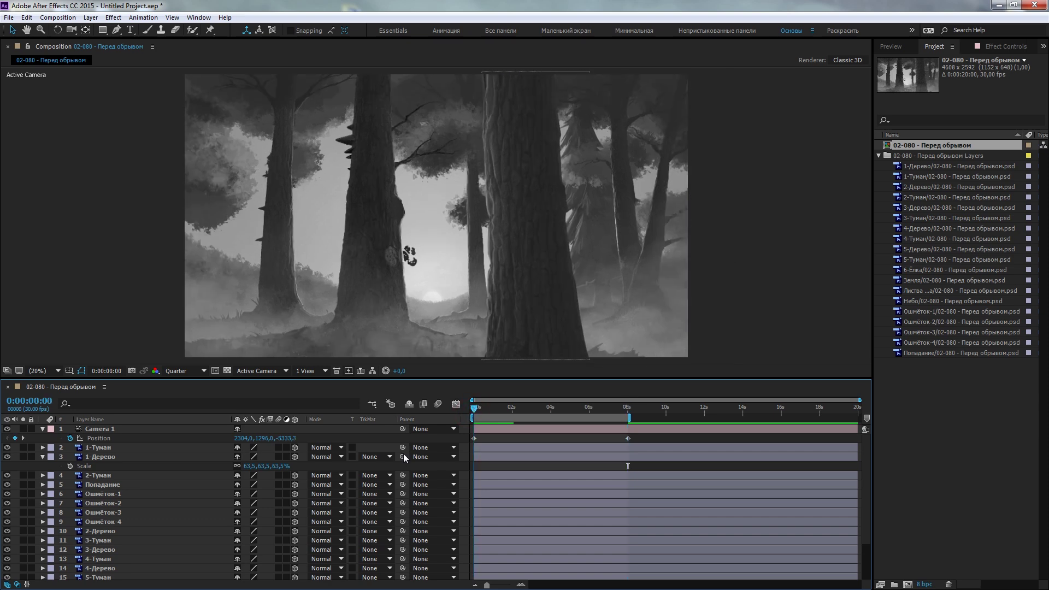
# Set the 1-Туман fog to depth -2500 at 62,7% scale and raise it in the frame
pyautogui.click(125, 448)
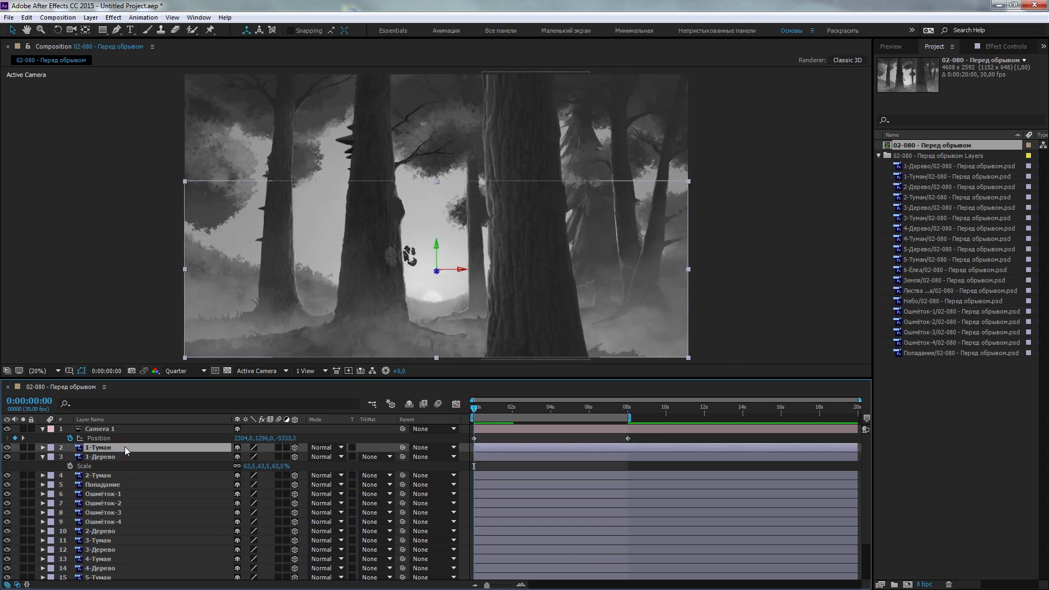
pyautogui.press('p')
pyautogui.click(280, 457)
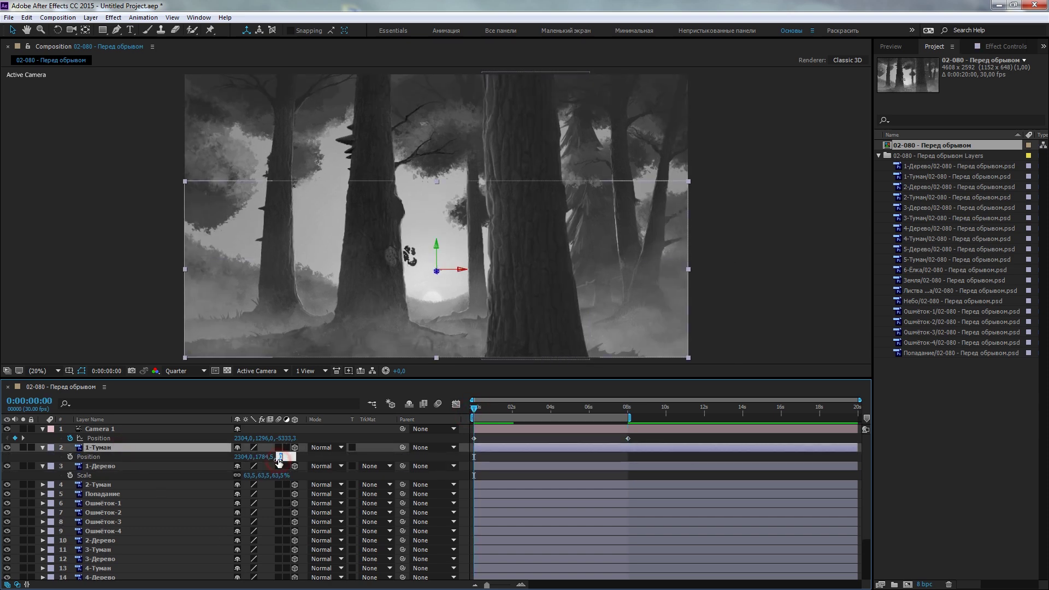
pyautogui.write('-2500')
pyautogui.press('Return')
pyautogui.press('s')
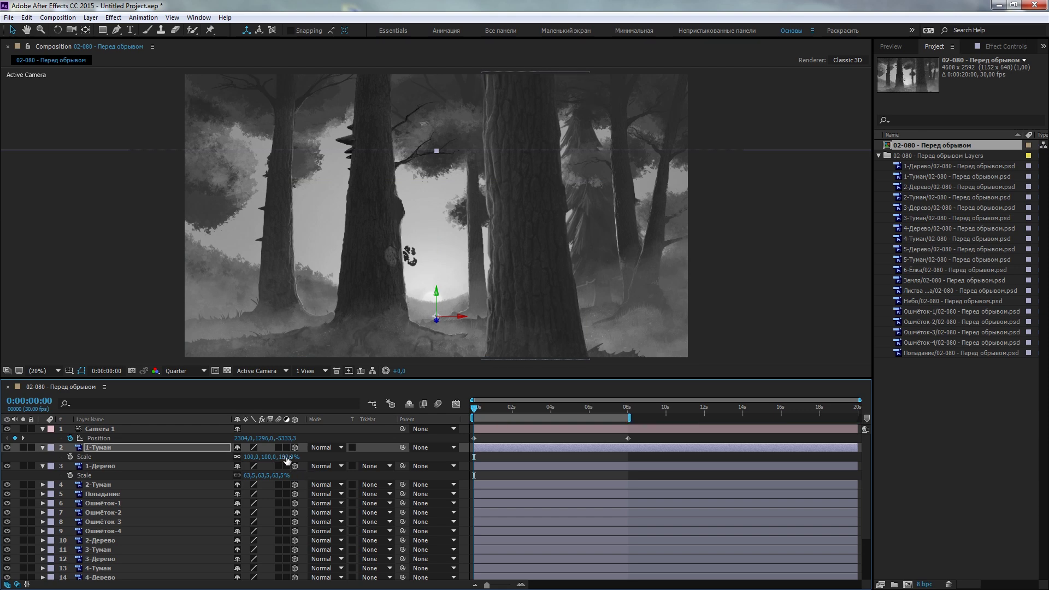
pyautogui.moveTo(287, 461); pyautogui.dragTo(186, 460)
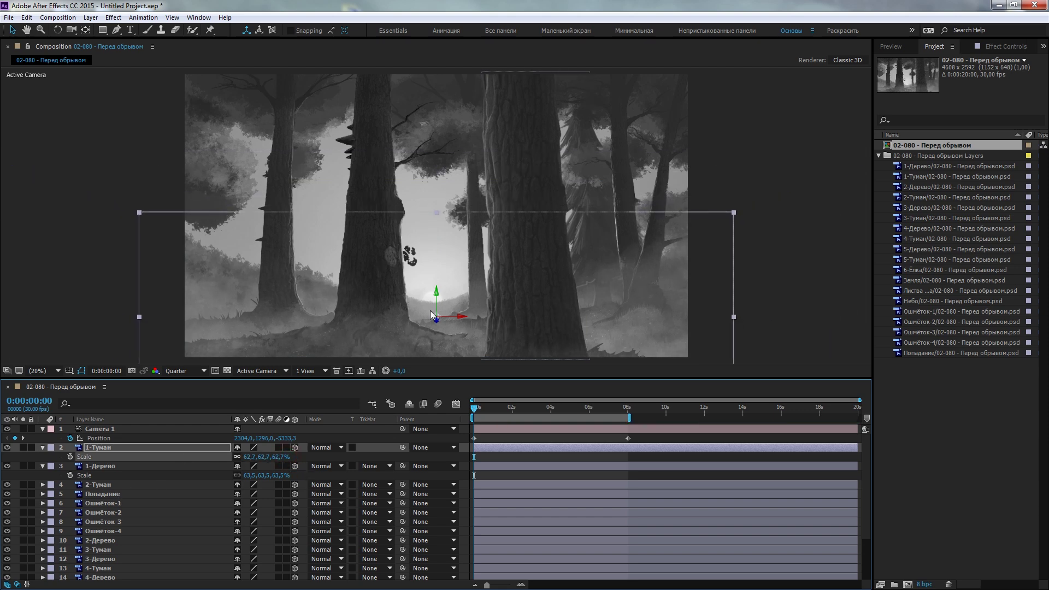
pyautogui.moveTo(430, 311)
pyautogui.mouseDown()
pyautogui.moveTo(441, 263)
pyautogui.moveTo(444, 271)
pyautogui.mouseUp()
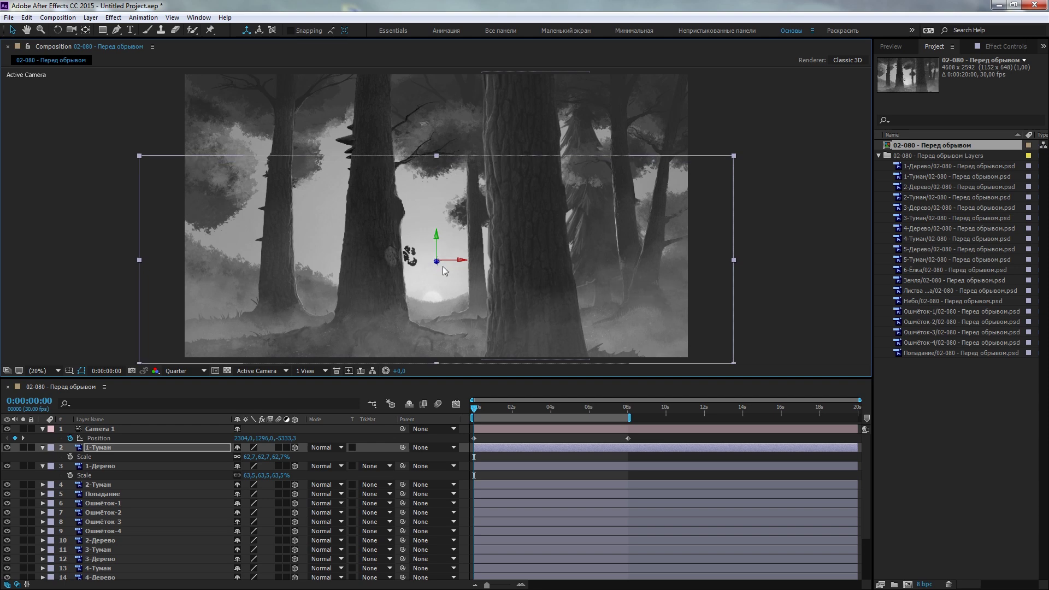
# Keyframe the fog drifting right to x 2794 at 8 s, preview it, and tweak its start
pyautogui.press('p')
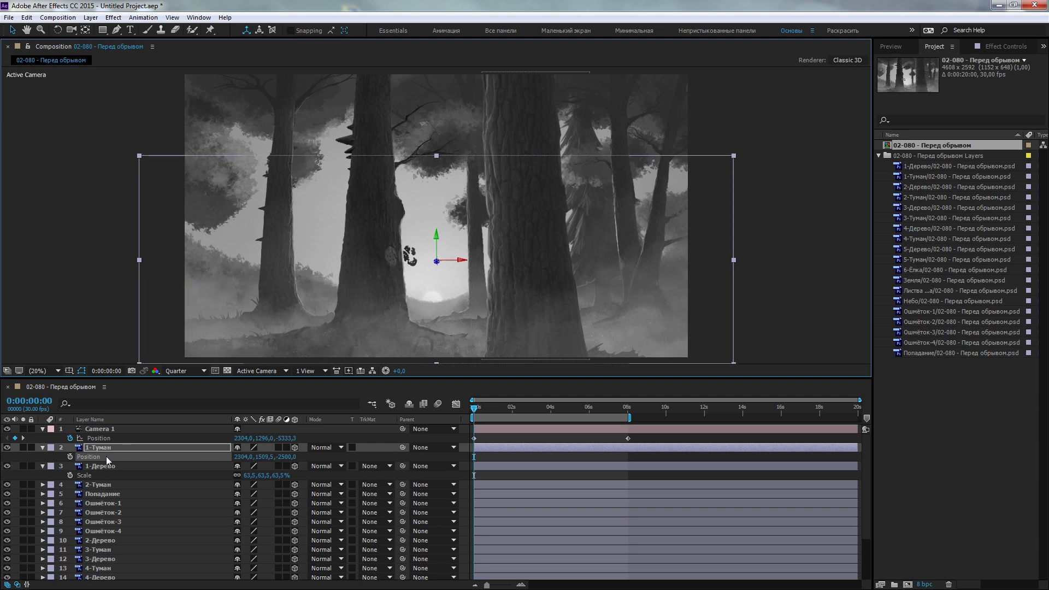
pyautogui.click(70, 457)
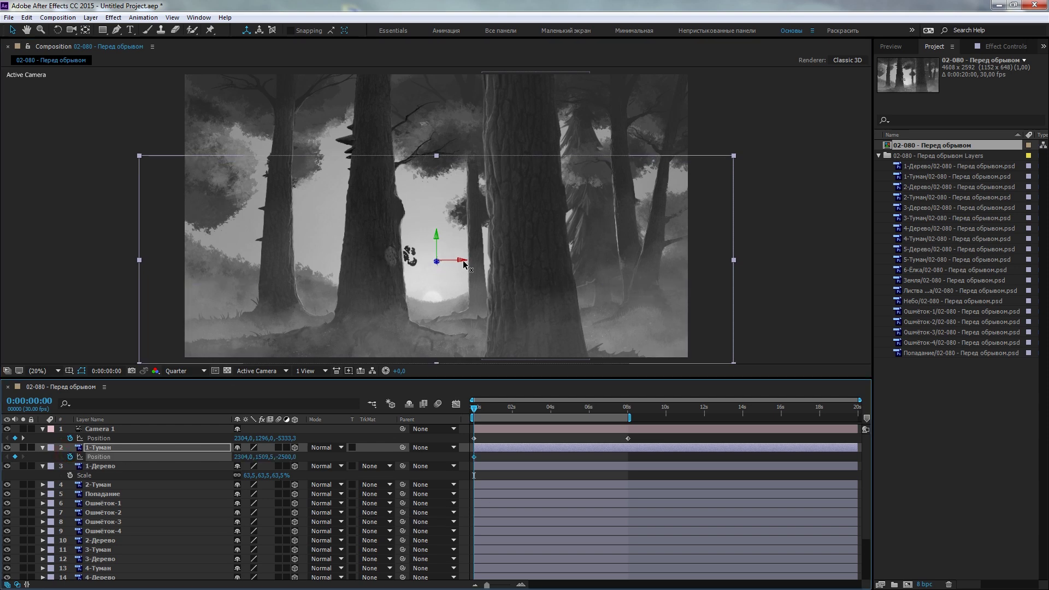
pyautogui.moveTo(465, 261); pyautogui.dragTo(424, 270)
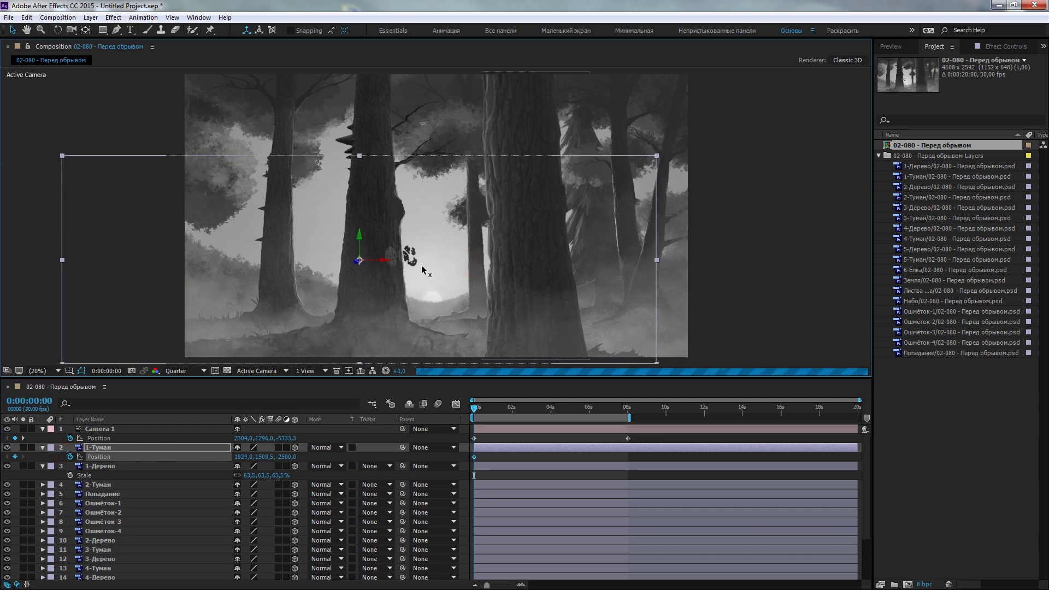
pyautogui.click(629, 415)
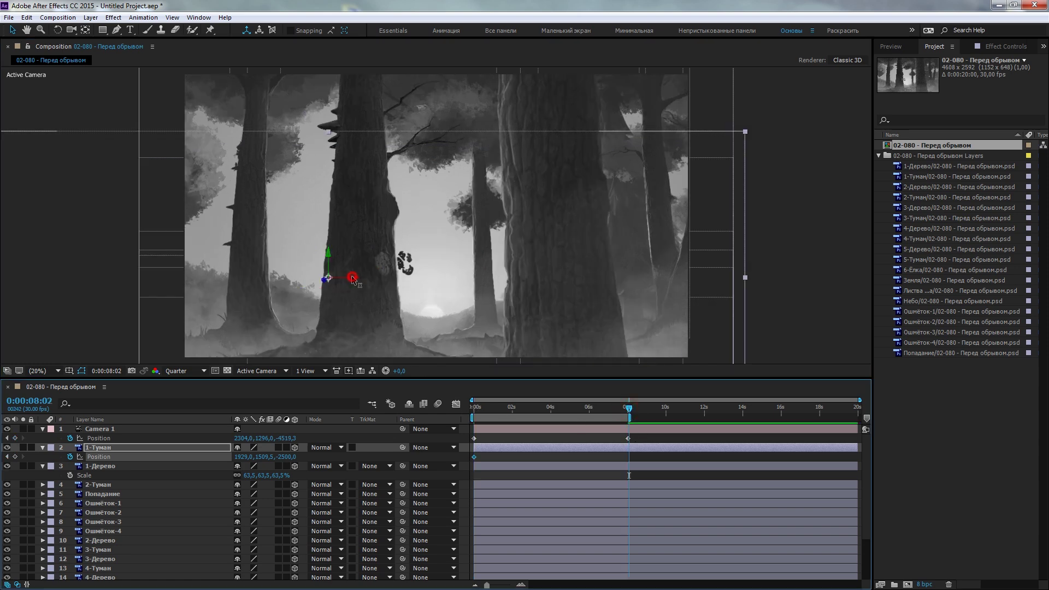
pyautogui.moveTo(352, 279); pyautogui.dragTo(453, 276)
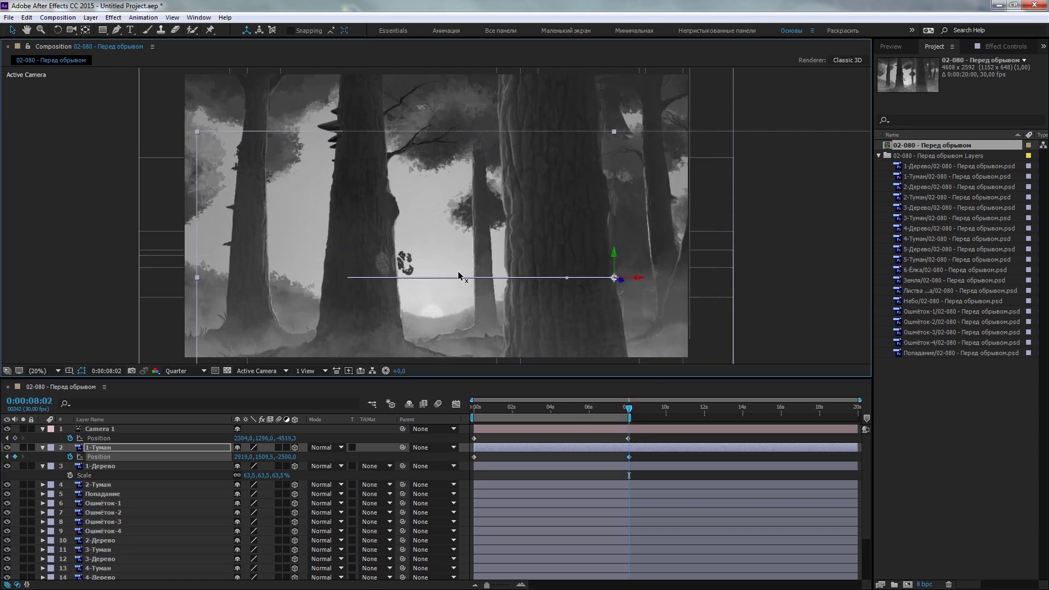
pyautogui.moveTo(460, 273); pyautogui.dragTo(447, 276)
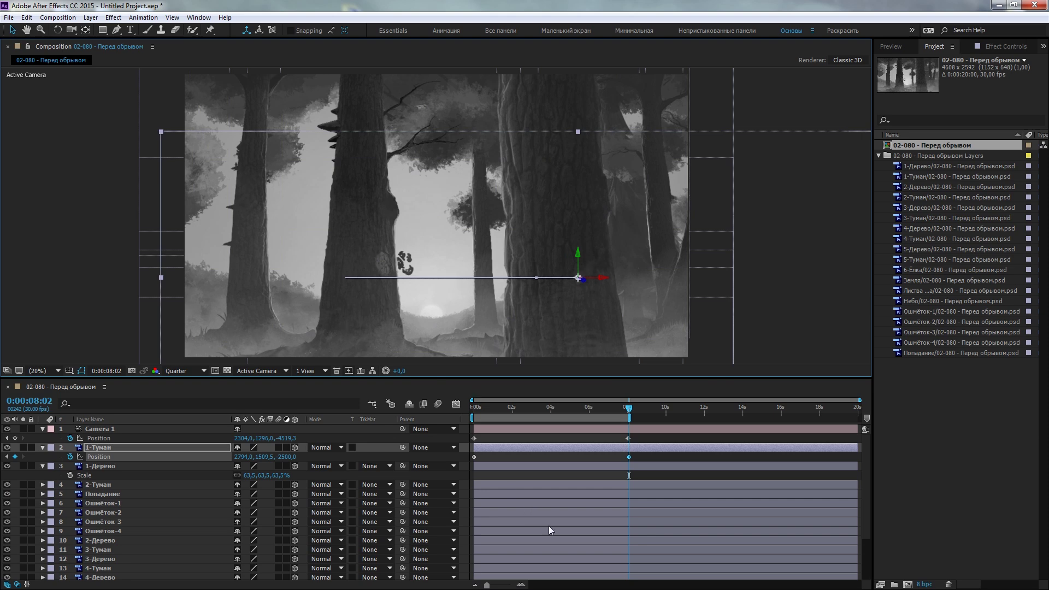
pyautogui.press('space')
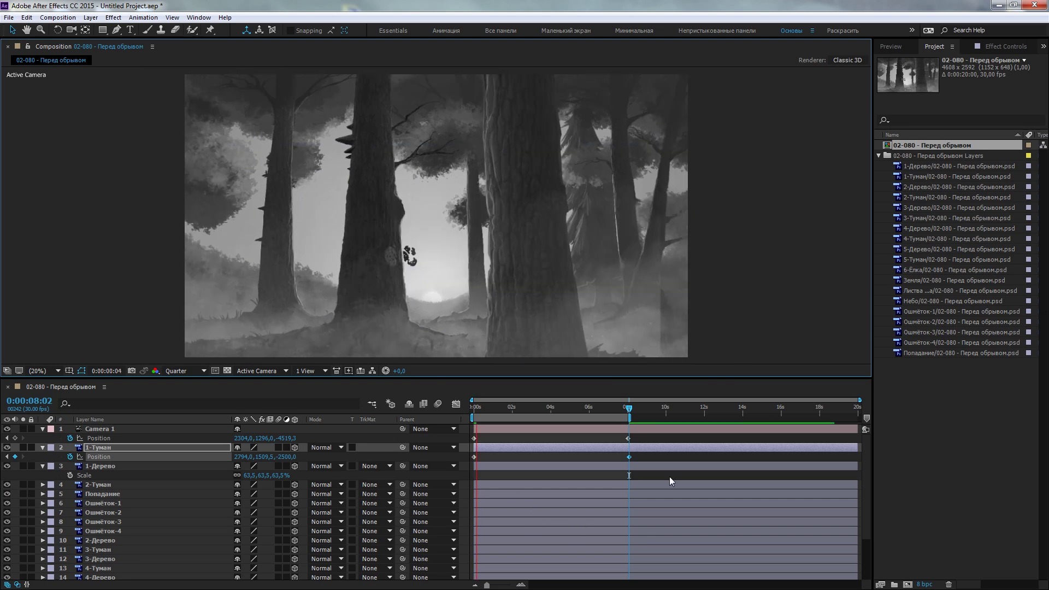
pyautogui.press('space')
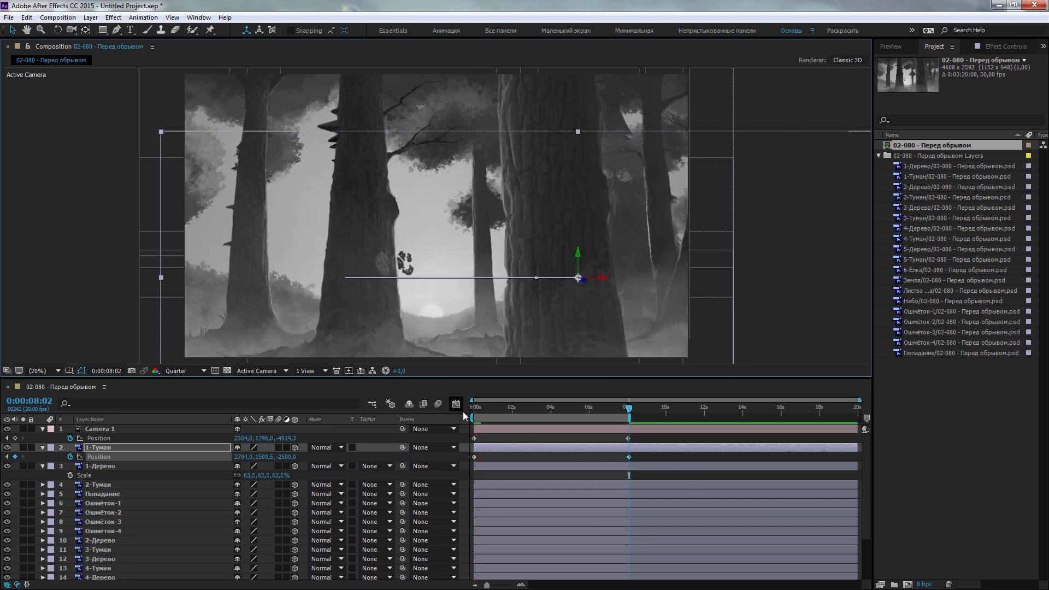
pyautogui.click(475, 407)
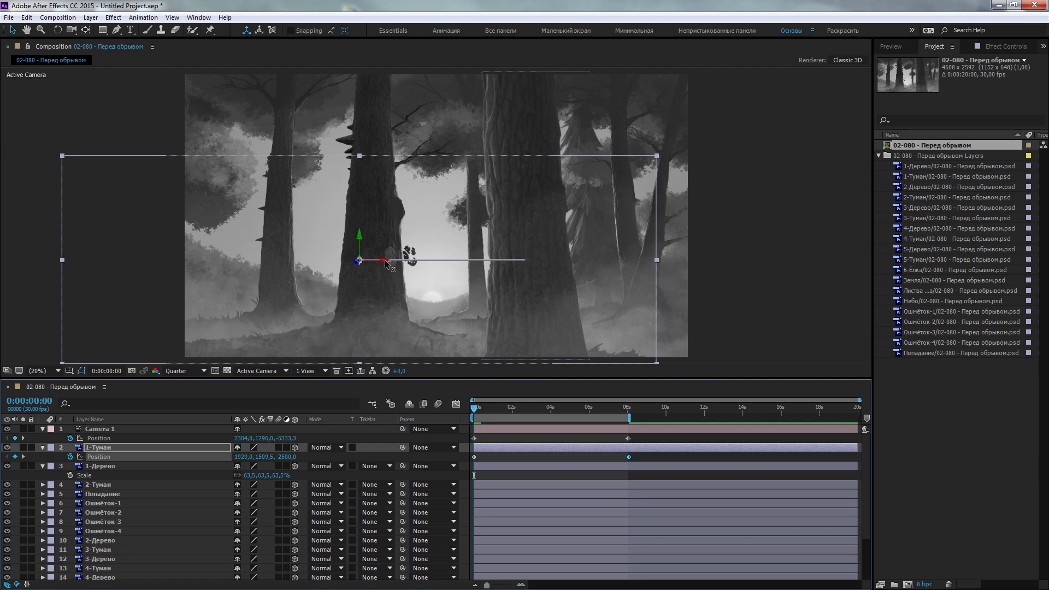
pyautogui.moveTo(388, 263); pyautogui.dragTo(422, 262)
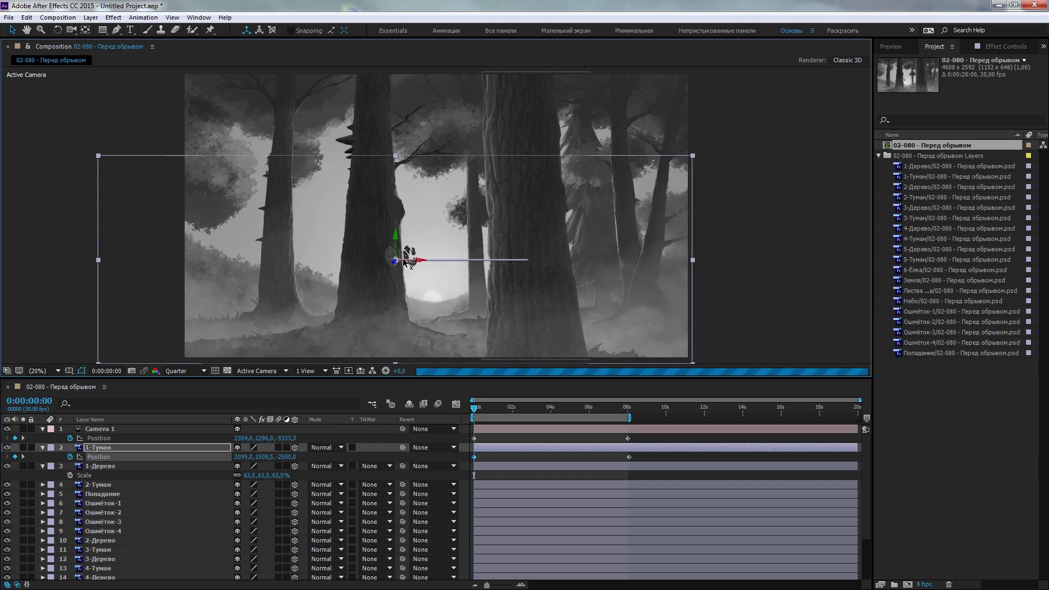
pyautogui.press('space')
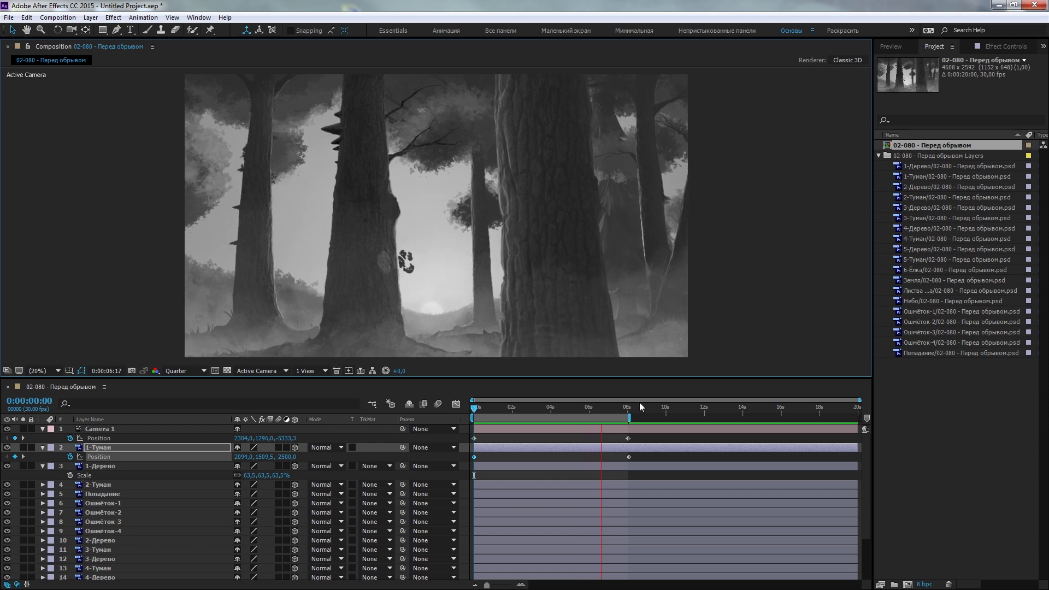
pyautogui.press('space')
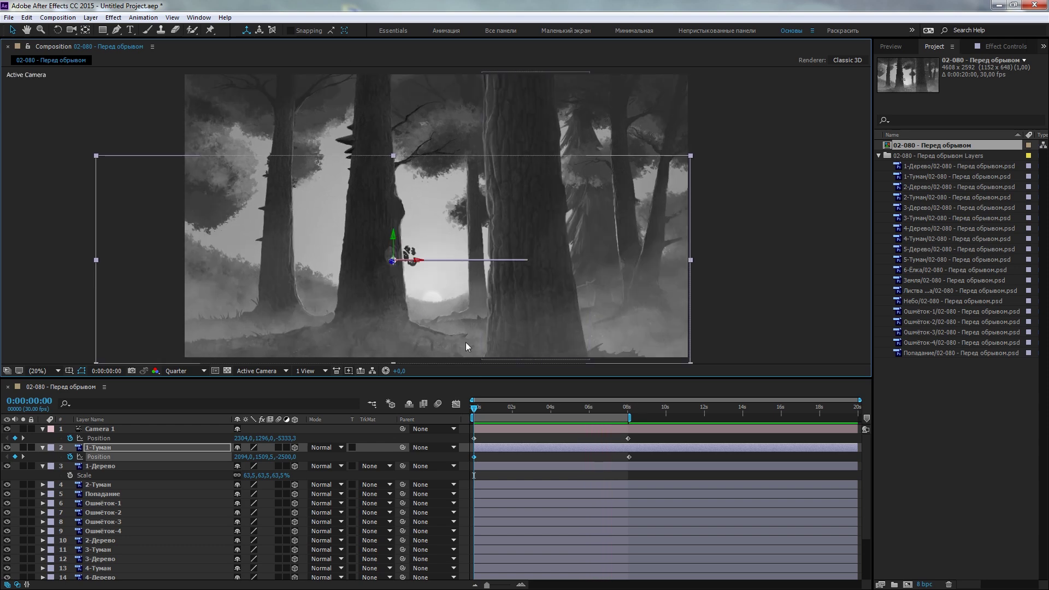
pyautogui.press('c')
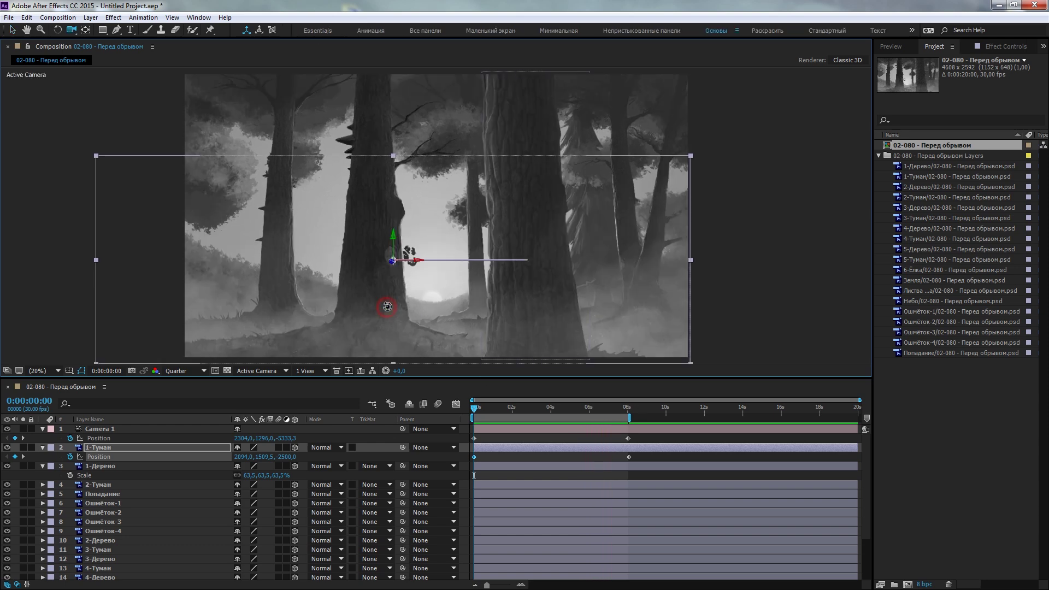
# Orbit Camera 1 to a new angle, setting its 0 s position to 63.4, 715.4, -4604.0
pyautogui.moveTo(387, 307)
pyautogui.mouseDown()
pyautogui.moveTo(403, 313)
pyautogui.moveTo(707, 242)
pyautogui.mouseUp()
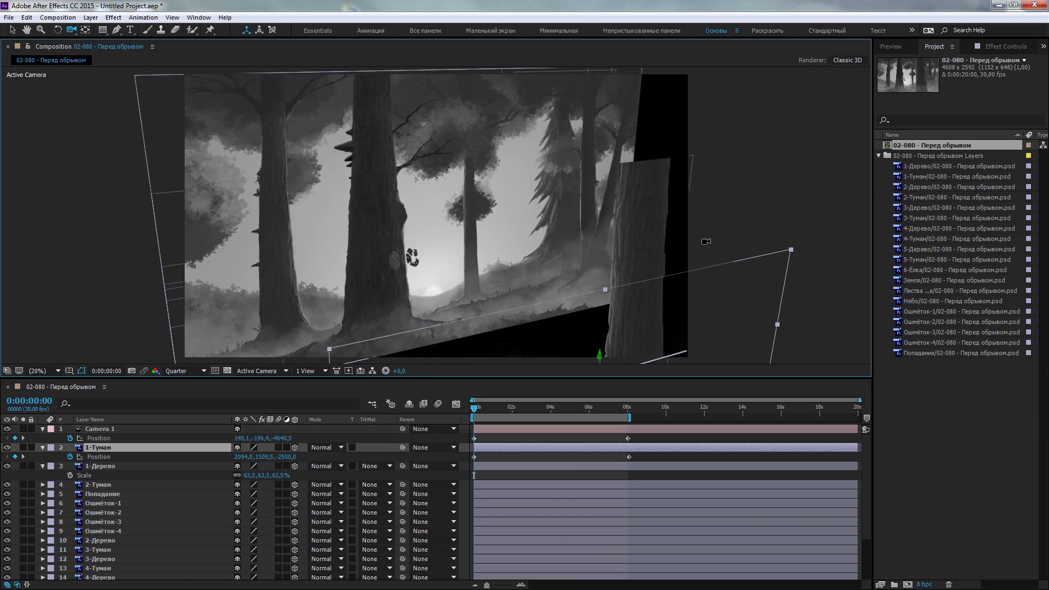
pyautogui.scroll(-3, 707, 241)
pyautogui.moveTo(452, 309); pyautogui.dragTo(462, 310)
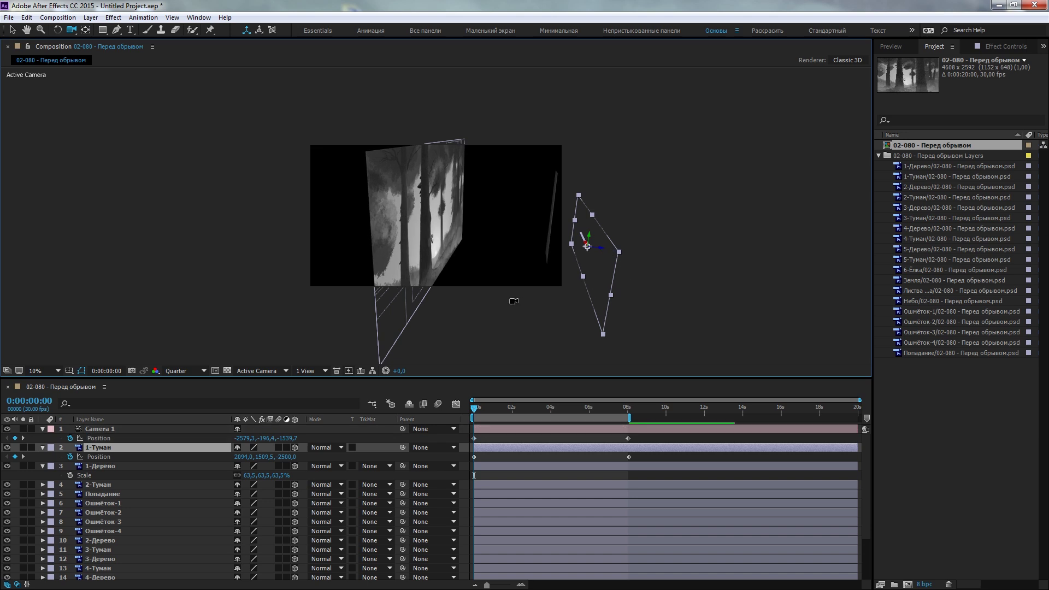
pyautogui.moveTo(525, 302); pyautogui.dragTo(541, 304)
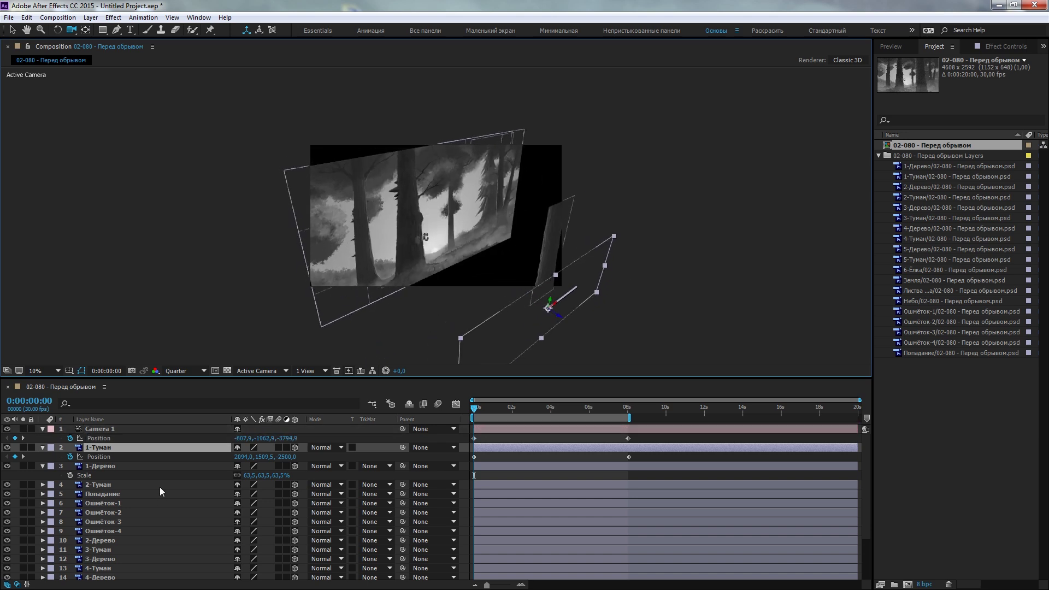
pyautogui.click(159, 435)
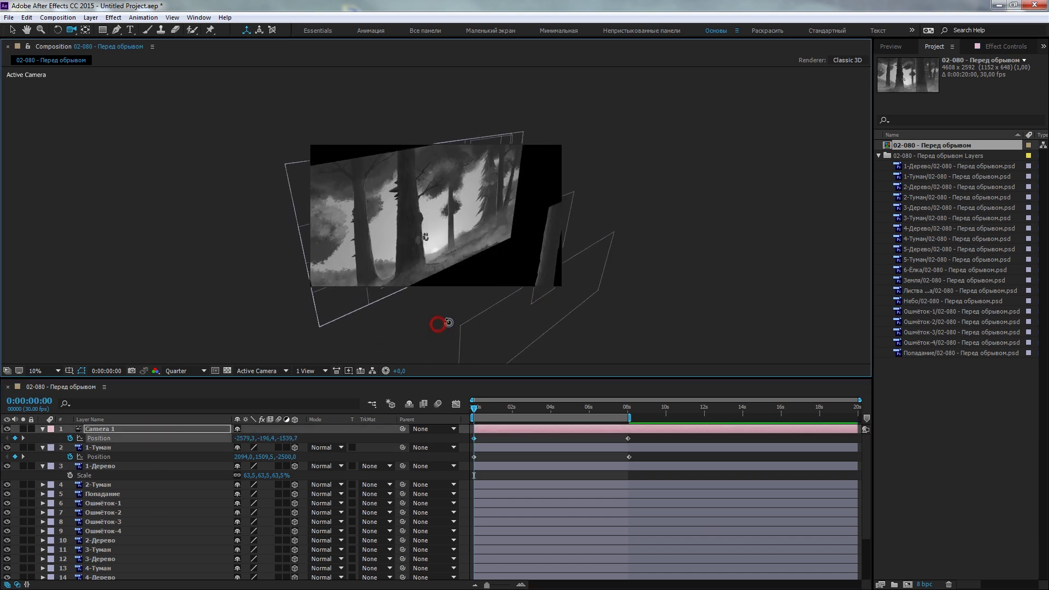
pyautogui.moveTo(437, 322)
pyautogui.mouseDown()
pyautogui.moveTo(460, 321)
pyautogui.moveTo(435, 321)
pyautogui.mouseUp()
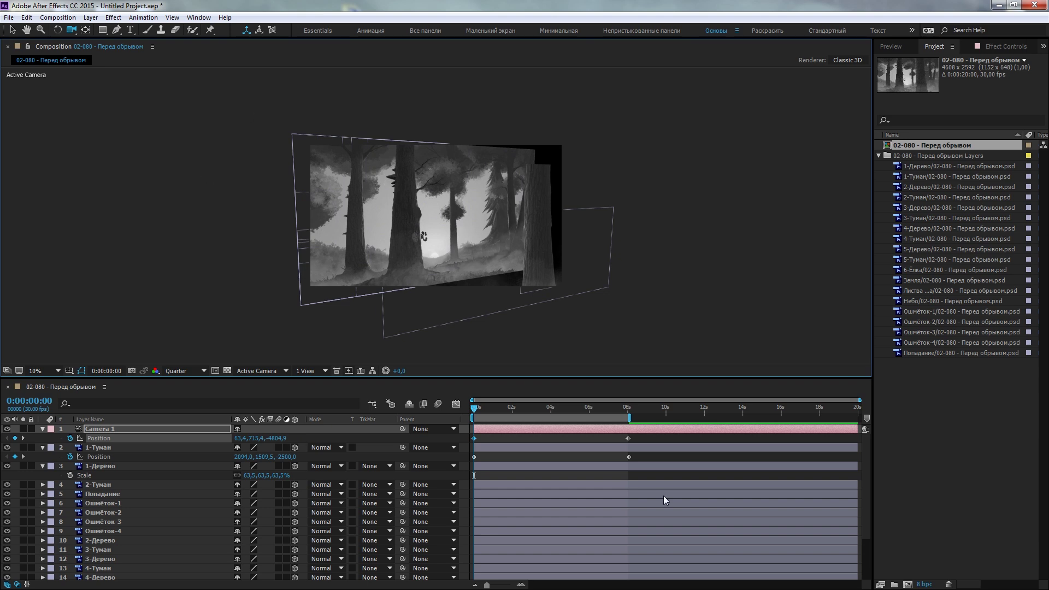
# Scrub the 080 composition back to frame 12 and orbit the camera around the forest trees
pyautogui.click(682, 480)
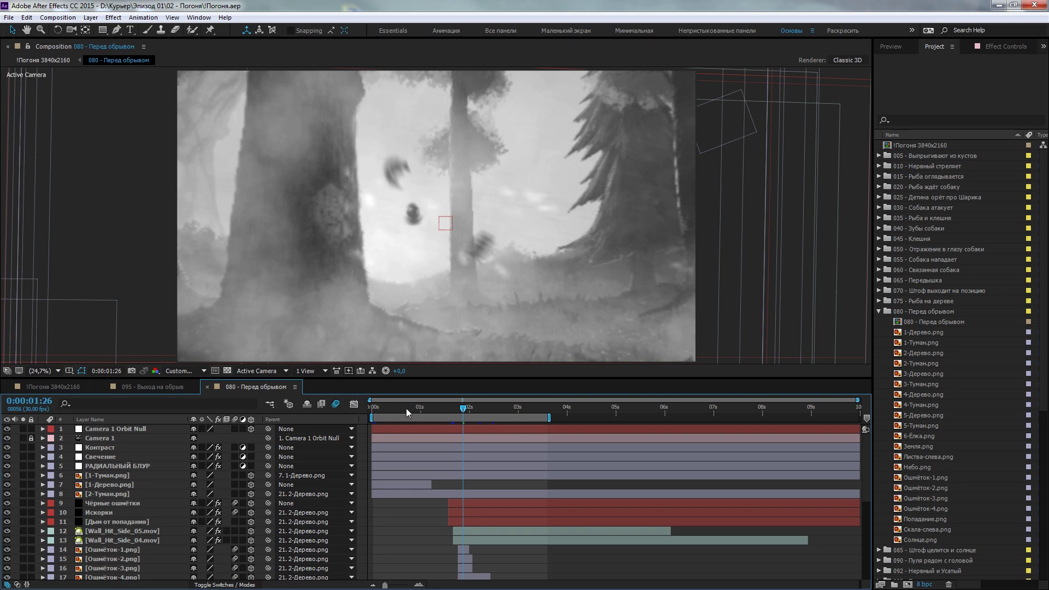
pyautogui.moveTo(407, 412); pyautogui.dragTo(391, 413)
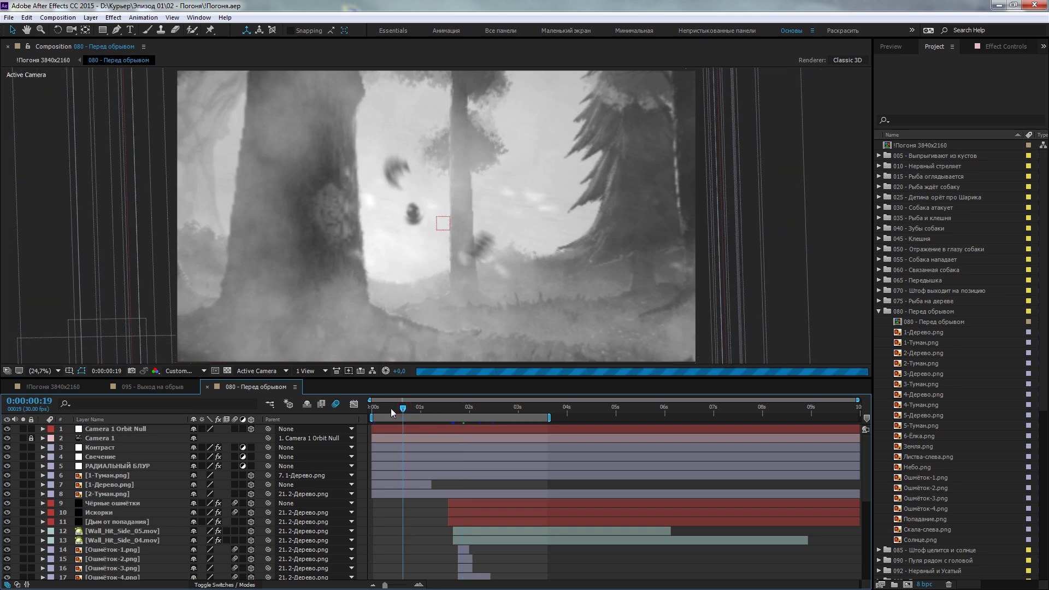
pyautogui.press('c')
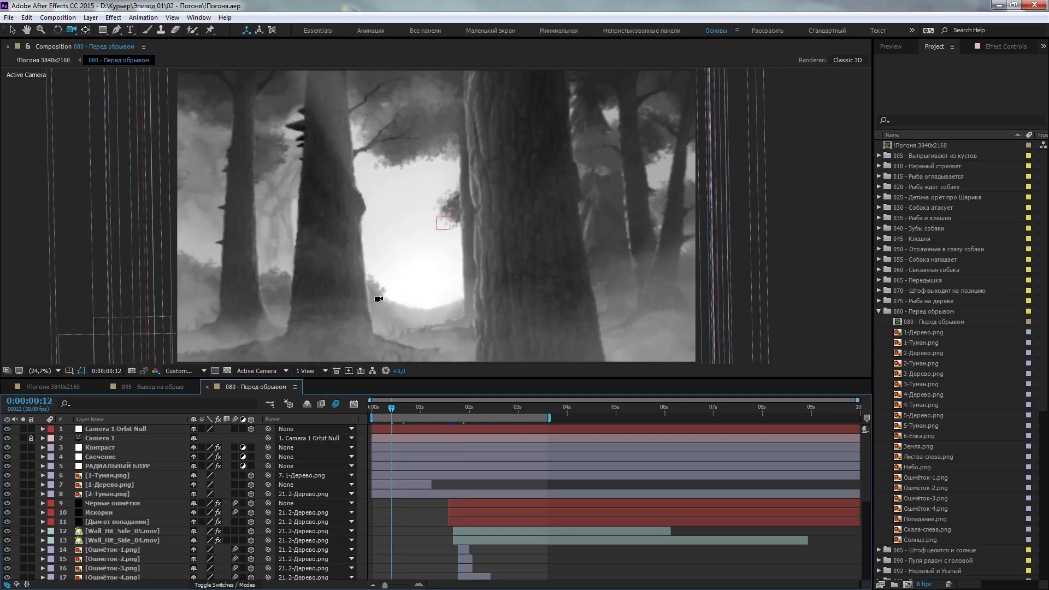
pyautogui.moveTo(367, 284)
pyautogui.mouseDown()
pyautogui.moveTo(395, 293)
pyautogui.moveTo(416, 257)
pyautogui.moveTo(454, 271)
pyautogui.moveTo(432, 272)
pyautogui.mouseUp()
pyautogui.scroll(-1, 424, 269)
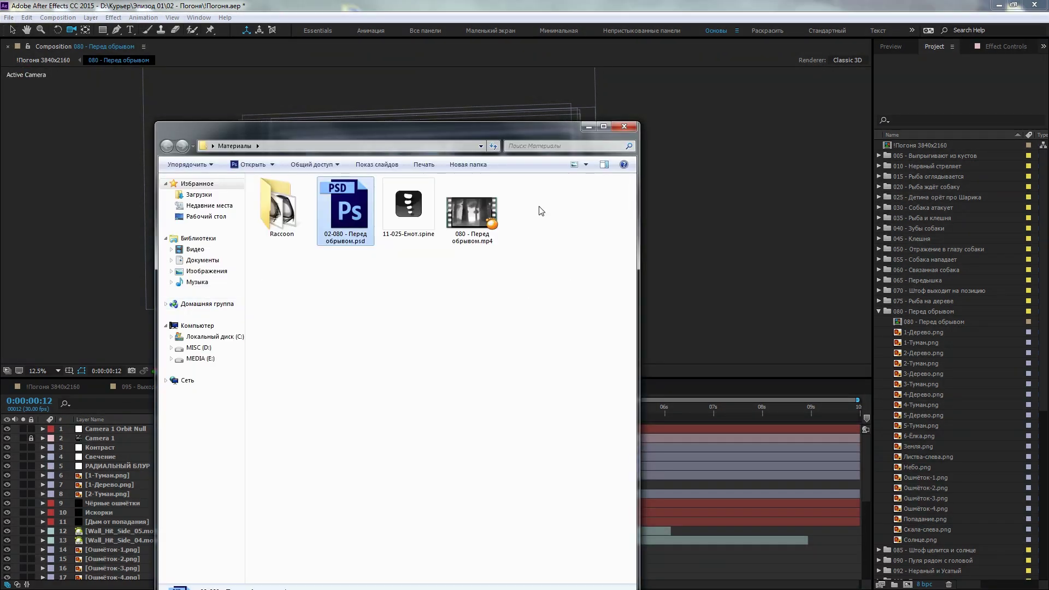
# Play the rendered 080 - Перед обрывом.mp4 video full screen
pyautogui.click(474, 224)
pyautogui.moveTo(474, 225); pyautogui.dragTo(1006, 317)
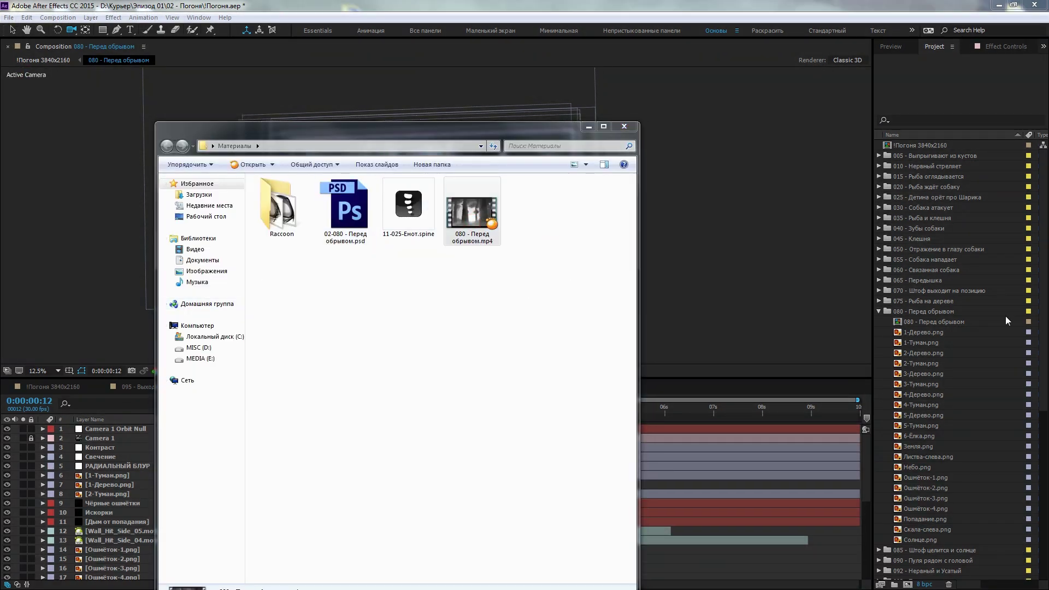
pyautogui.press('Return')
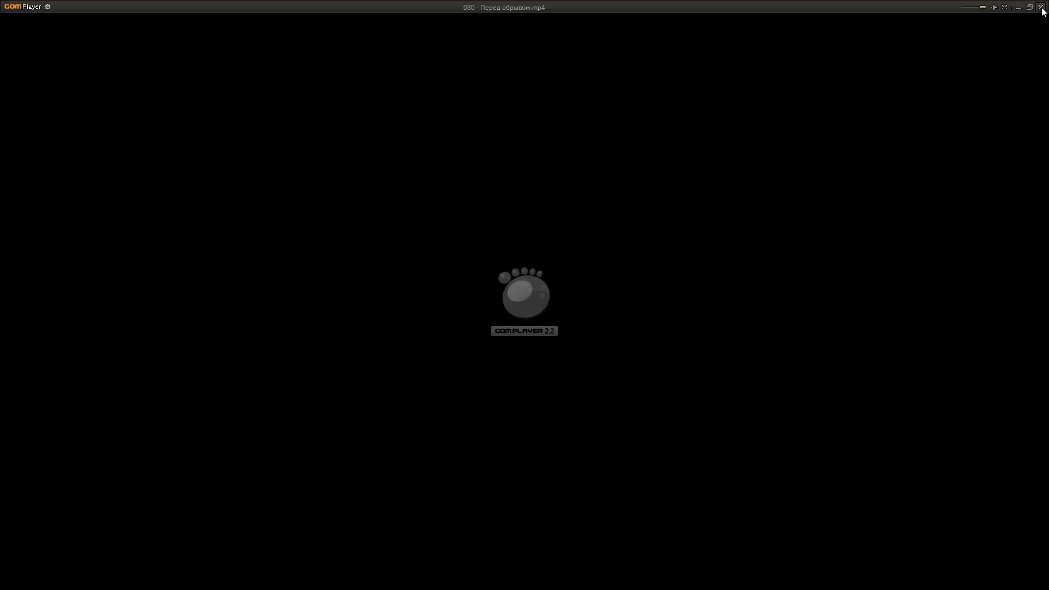
# Close GOM Player and clear the video file selection in Explorer
pyautogui.click(1043, 4)
pyautogui.click(517, 317)
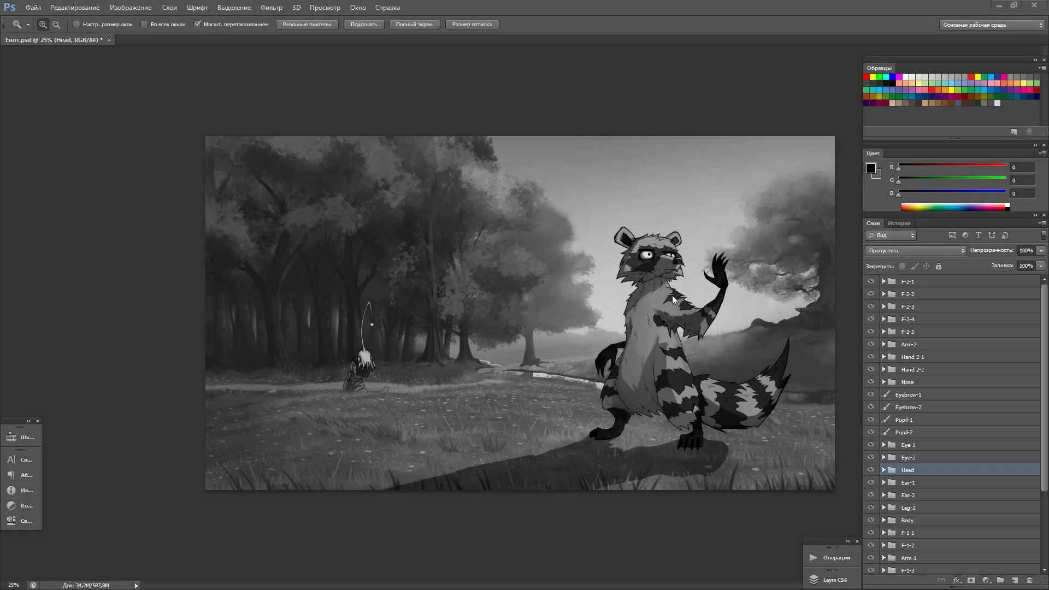
# Show the Енот.psd canvas full screen and zoom in on the raccoon
pyautogui.click(934, 337)
pyautogui.click(908, 307)
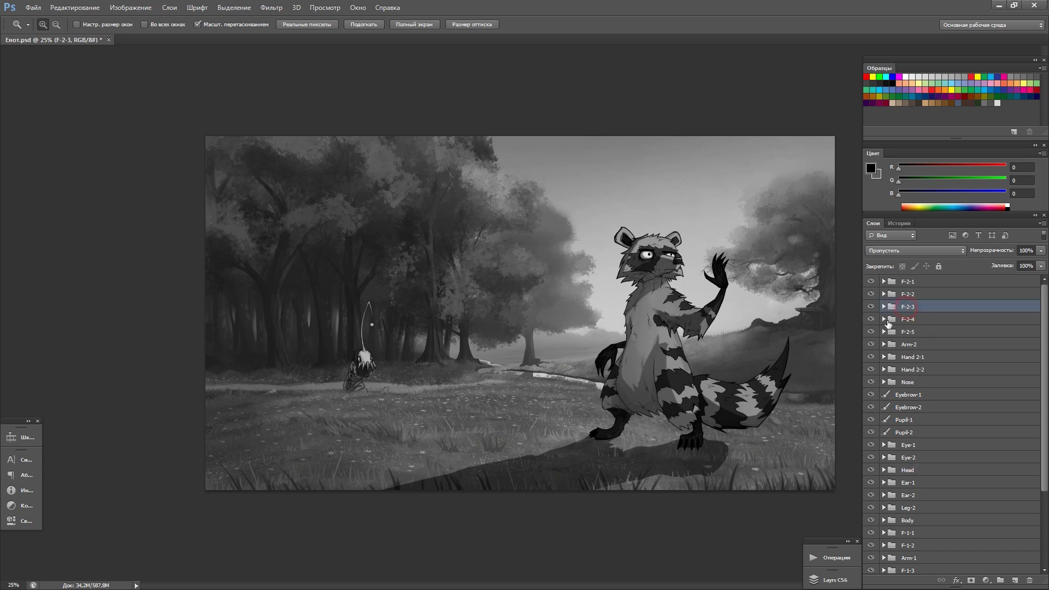
pyautogui.press('f')
pyautogui.click(656, 321)
pyautogui.moveTo(669, 322); pyautogui.dragTo(935, 503)
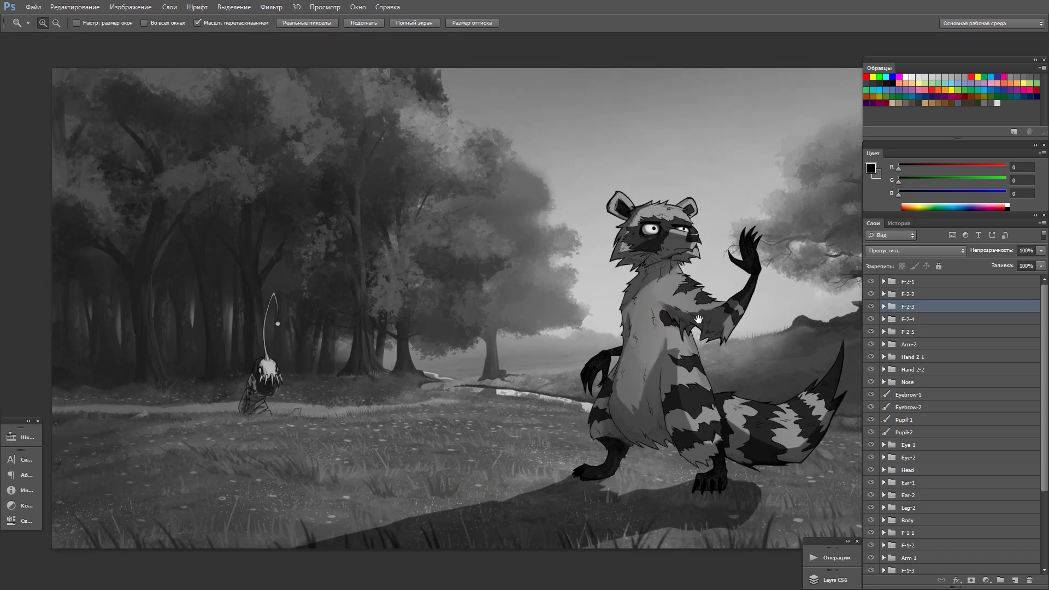
pyautogui.scroll(-3, 979, 519)
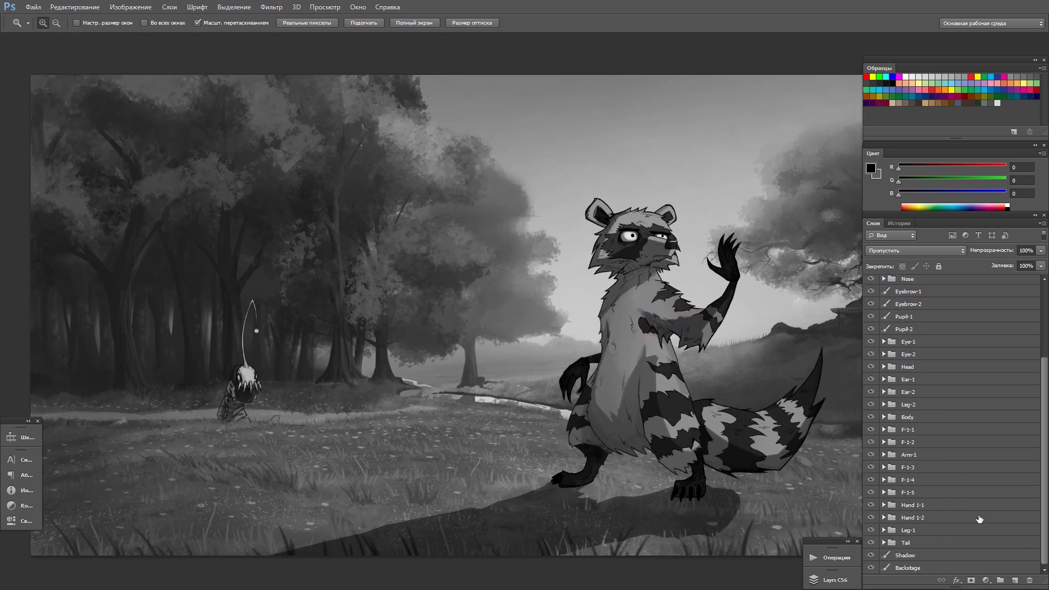
# Toggle the Backstage forest background off and on, then check the Shadow layer
pyautogui.click(925, 569)
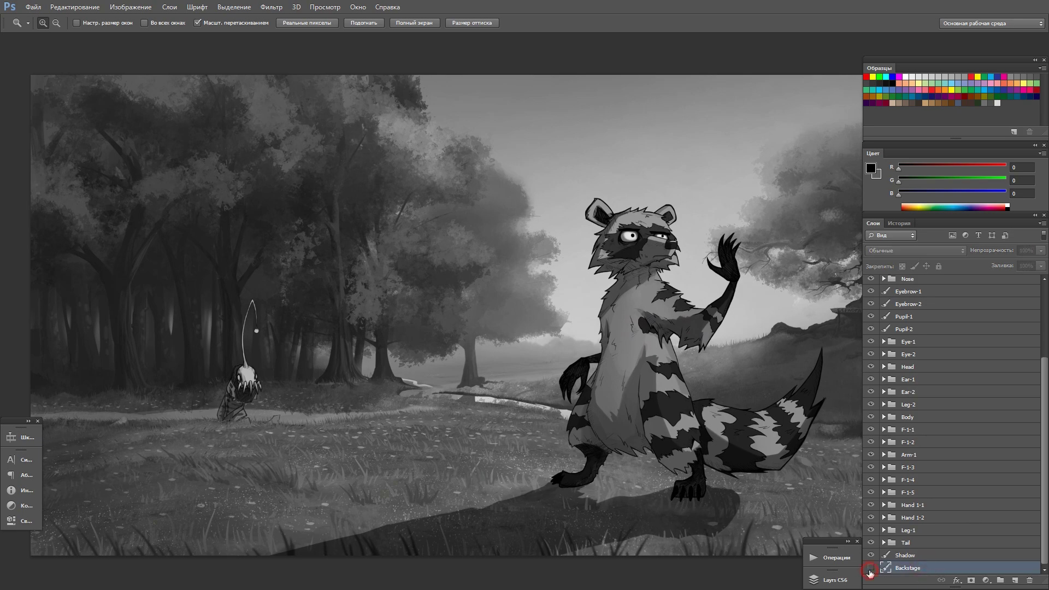
pyautogui.click(872, 569)
pyautogui.click(871, 569)
pyautogui.click(918, 555)
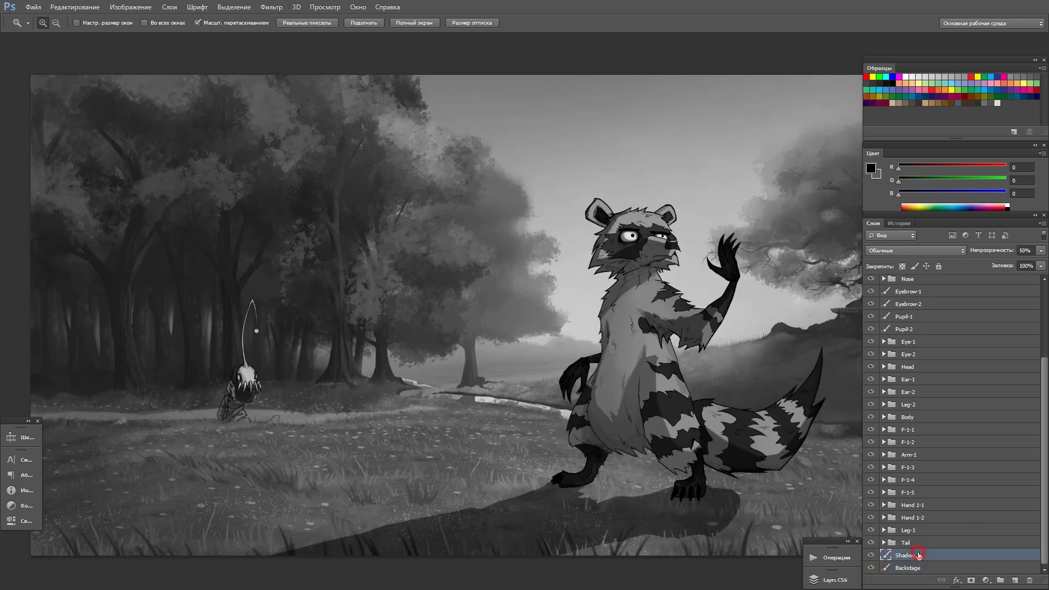
pyautogui.scroll(3, 941, 382)
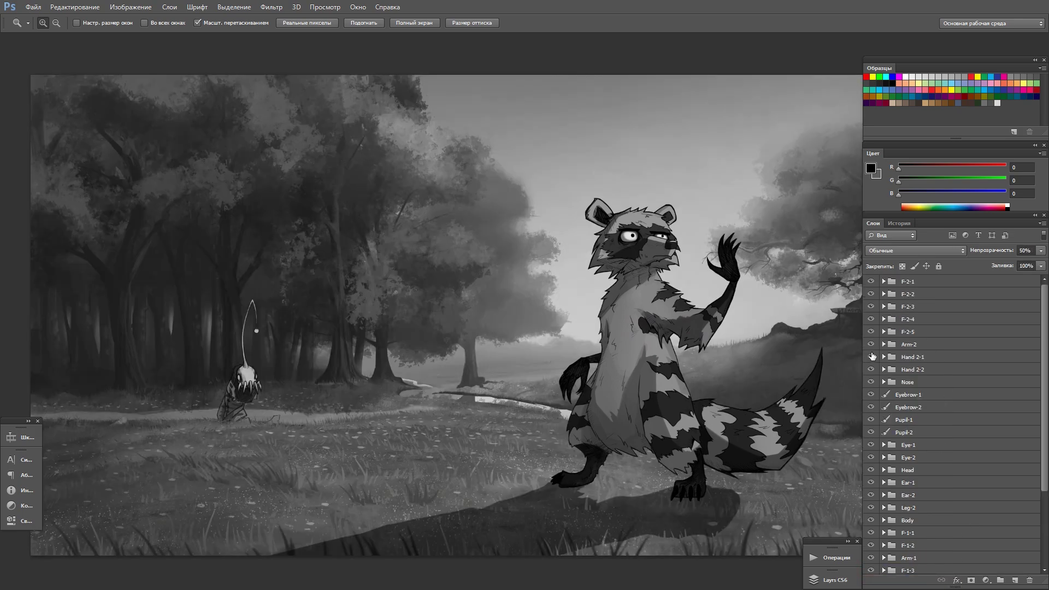
# Toggle the Hand 2-1 and Arm-2 layers off and back on
pyautogui.click(922, 356)
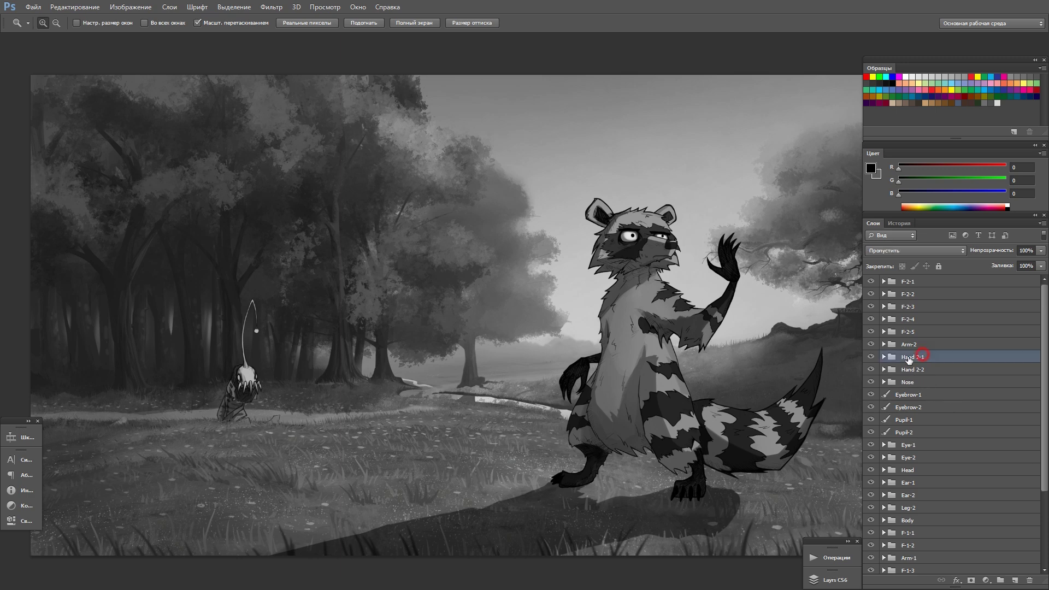
pyautogui.click(871, 358)
pyautogui.click(871, 359)
pyautogui.click(928, 346)
pyautogui.click(872, 345)
pyautogui.click(871, 345)
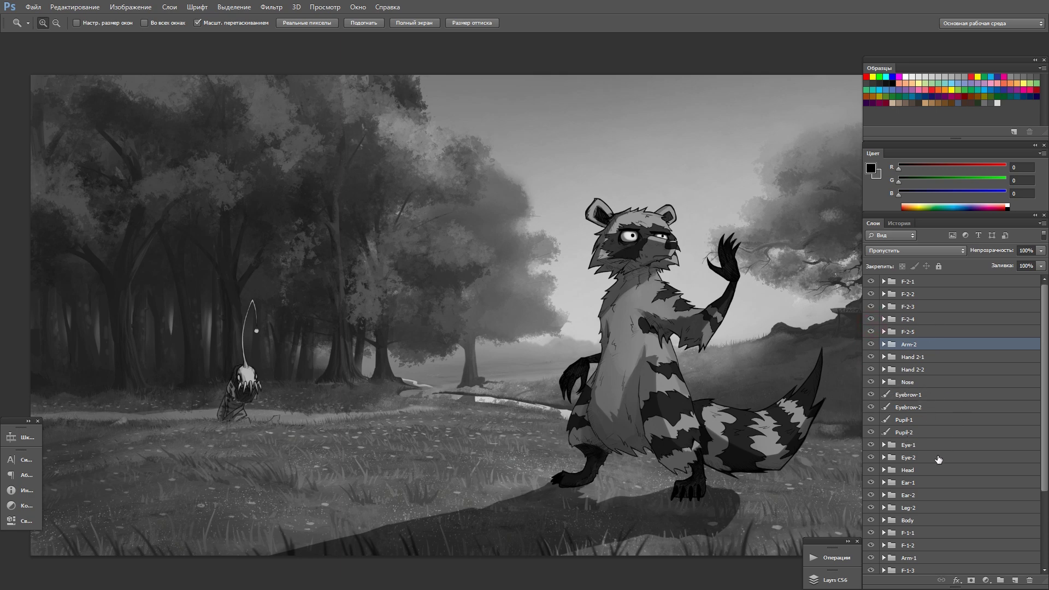
# Check the Head group's Contour, Color and Shadow sublayers, leaving all visible, then collapse it
pyautogui.click(923, 470)
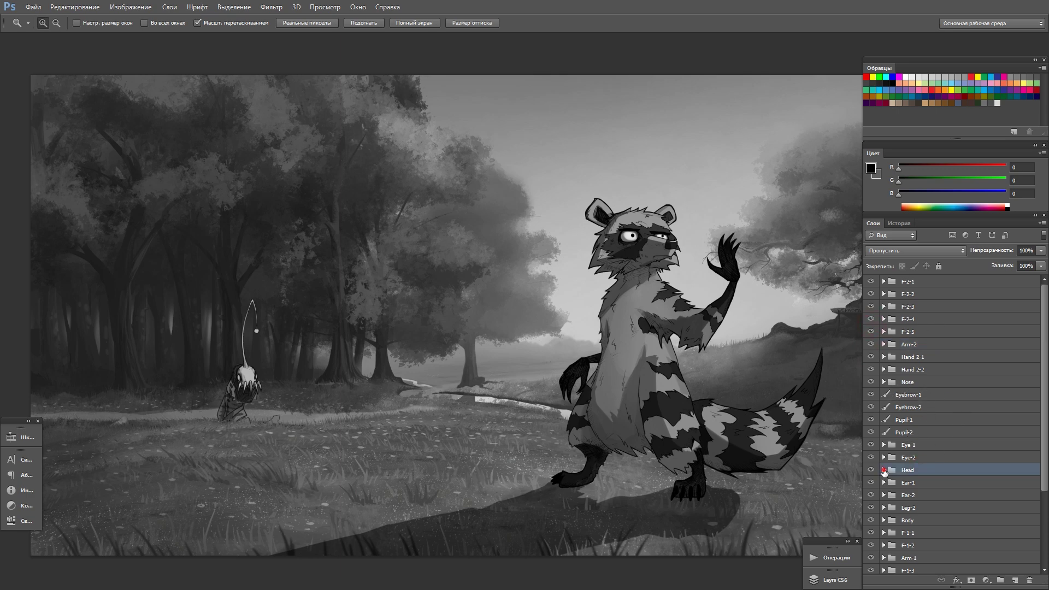
pyautogui.click(884, 470)
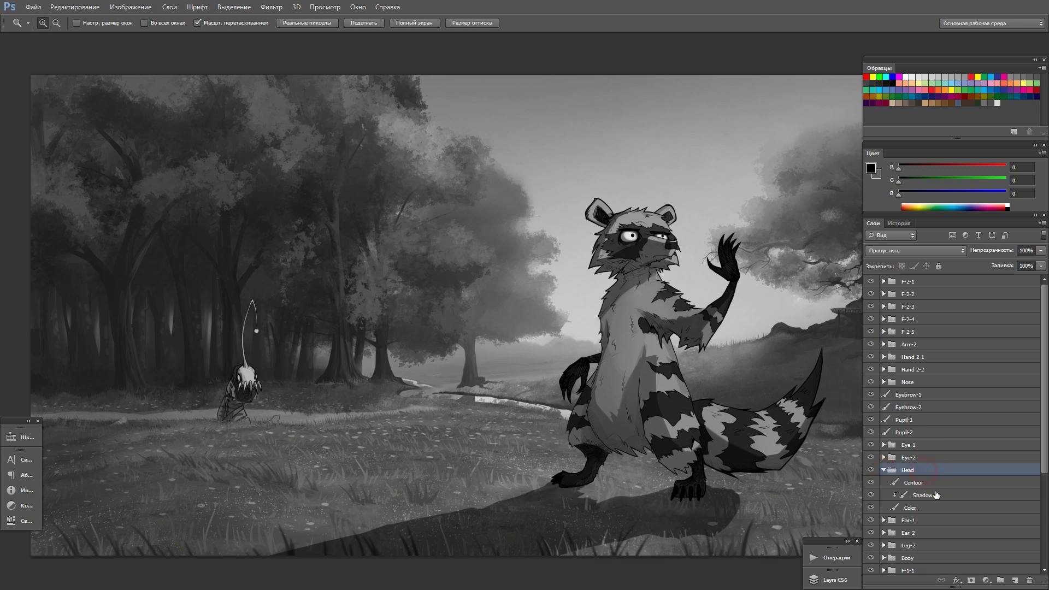
pyautogui.click(927, 484)
pyautogui.click(872, 484)
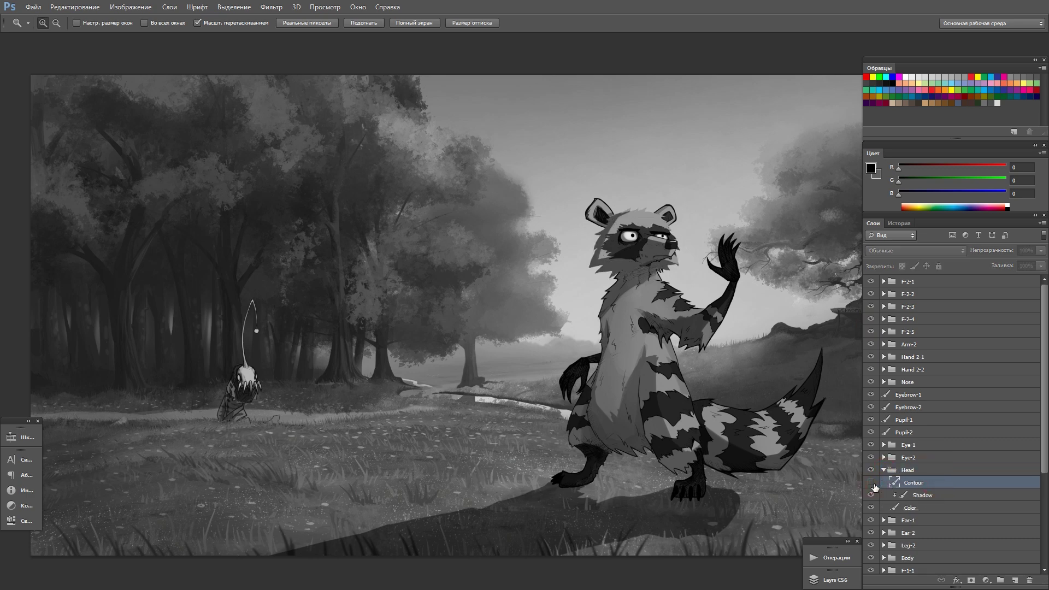
pyautogui.click(872, 484)
pyautogui.click(872, 508)
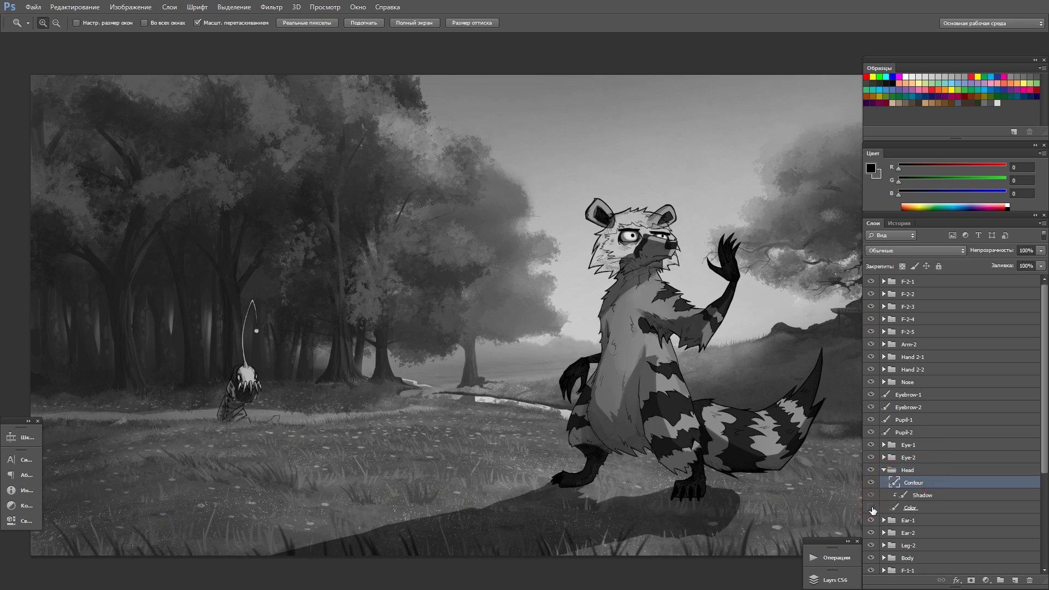
pyautogui.click(872, 508)
pyautogui.click(872, 496)
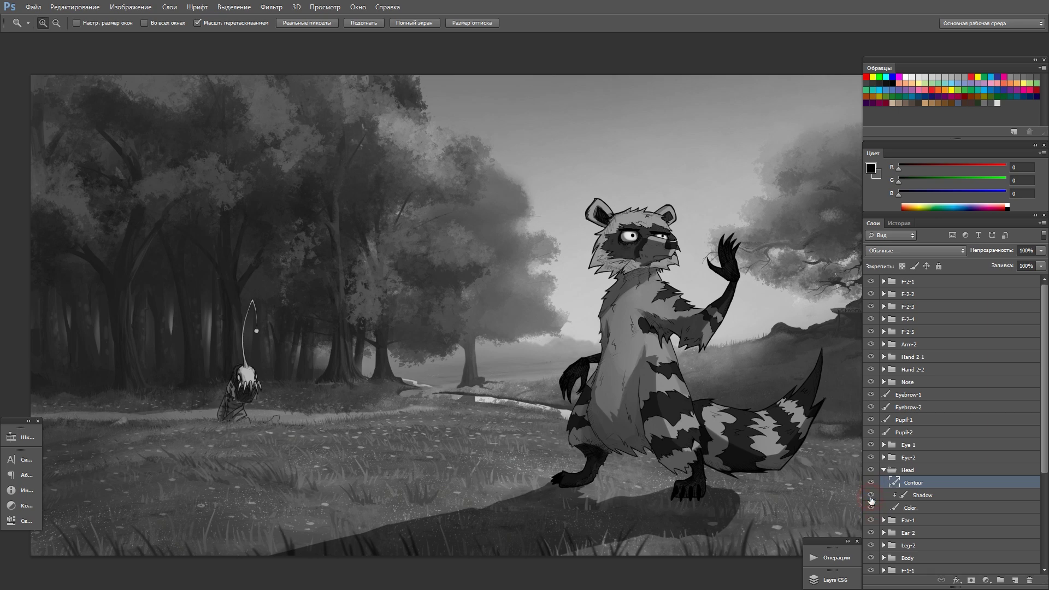
pyautogui.click(872, 496)
pyautogui.click(916, 470)
pyautogui.click(885, 473)
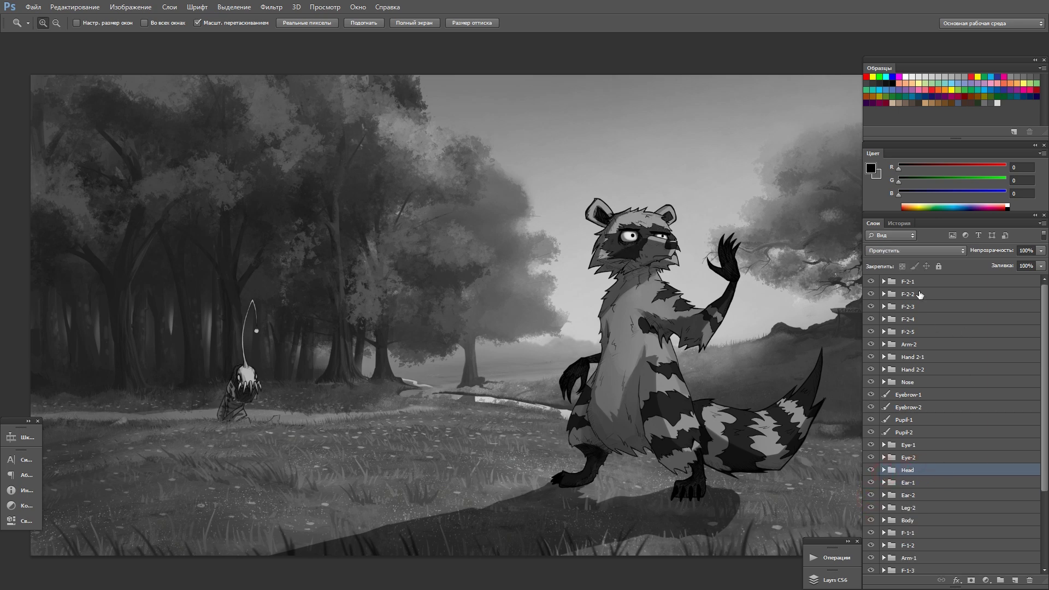
pyautogui.click(919, 284)
# Merge the F-2-2, F-2-3, F-2-4 and F-2-5 groups into single layers
pyautogui.click(946, 293)
pyautogui.hotkey('ctrl', 'e')
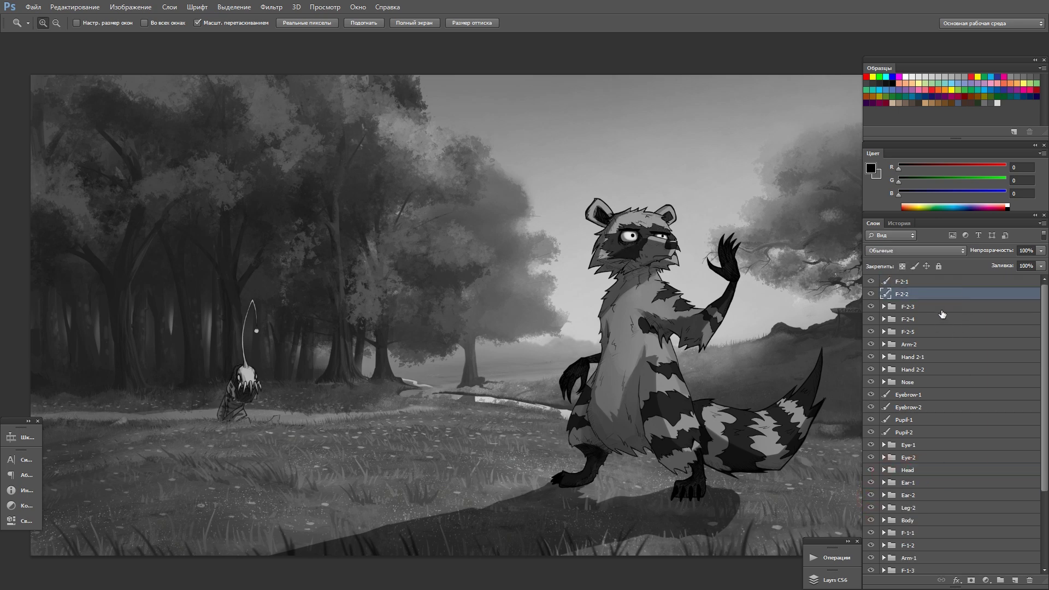
pyautogui.click(941, 314)
pyautogui.hotkey('ctrl', 'e')
pyautogui.click(941, 319)
pyautogui.hotkey('ctrl', 'e')
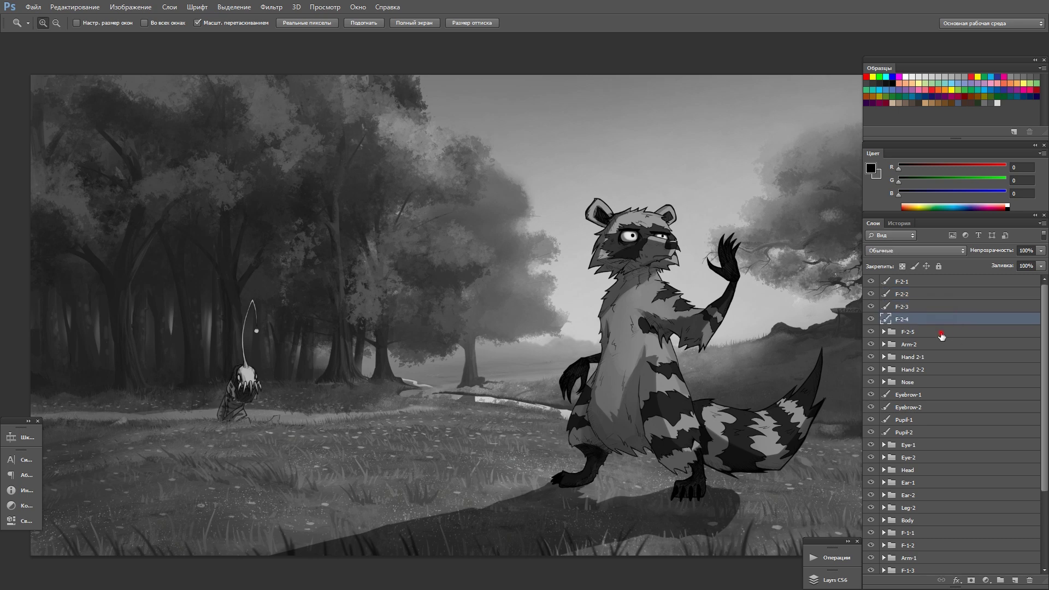
pyautogui.click(941, 332)
pyautogui.hotkey('ctrl', 'e')
# Merge the Arm-2, Hand 2-1, Hand 2-2 and Nose groups into single layers
pyautogui.click(938, 345)
pyautogui.hotkey('ctrl', 'e')
pyautogui.click(938, 359)
pyautogui.hotkey('ctrl', 'e')
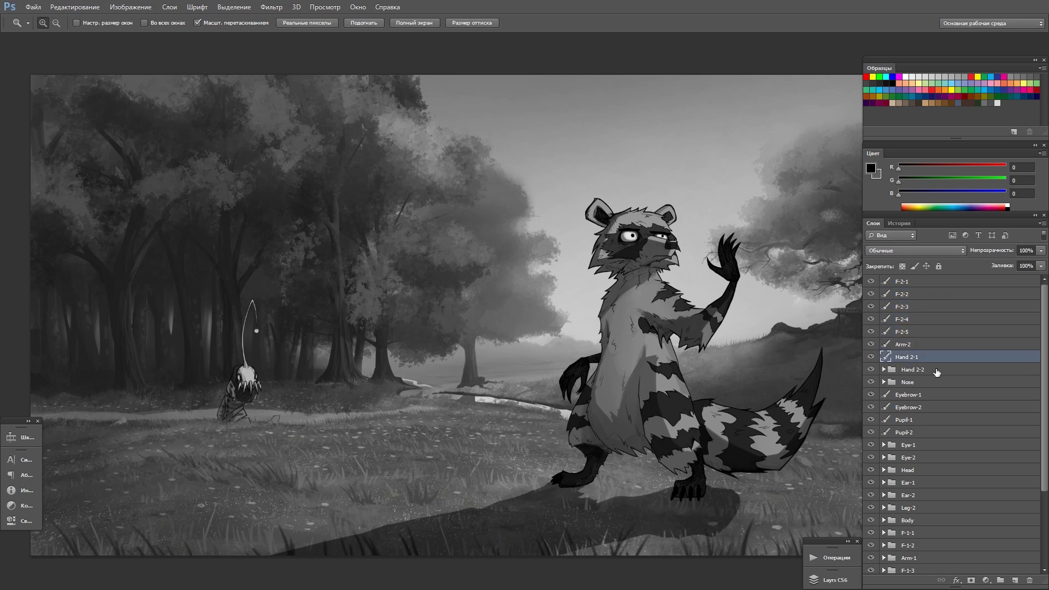
pyautogui.click(940, 371)
pyautogui.hotkey('ctrl', 'e')
pyautogui.click(938, 383)
pyautogui.hotkey('ctrl', 'e')
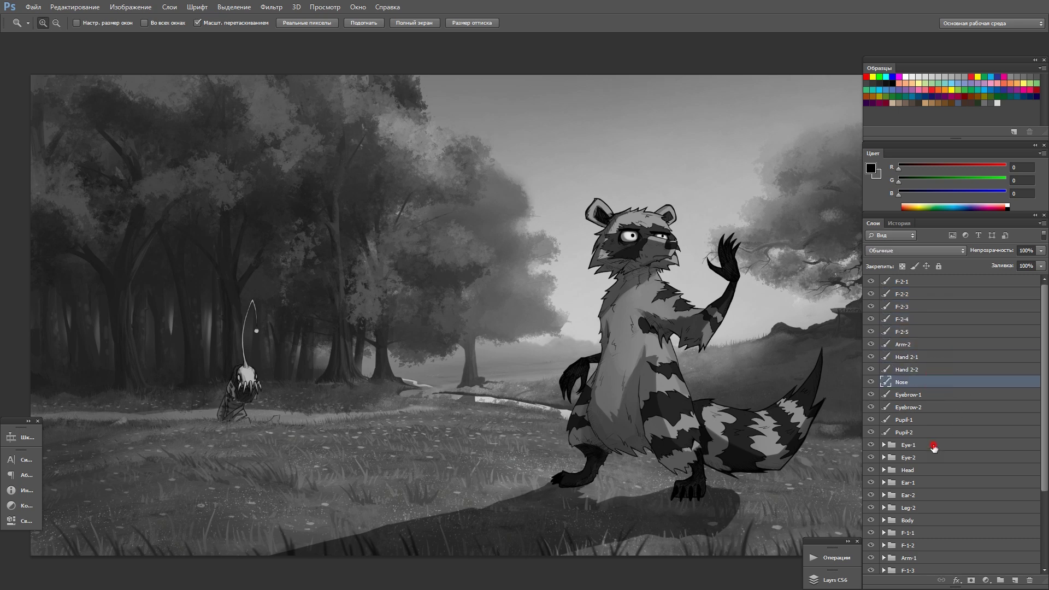
# Merge the Eye-1, Head, Ear-1 and Ear-2 groups into single layers
pyautogui.click(934, 445)
pyautogui.hotkey('ctrl', 'e')
pyautogui.click(934, 458)
pyautogui.hotkey('ctrl', 'e')
pyautogui.click(937, 472)
pyautogui.hotkey('ctrl', 'e')
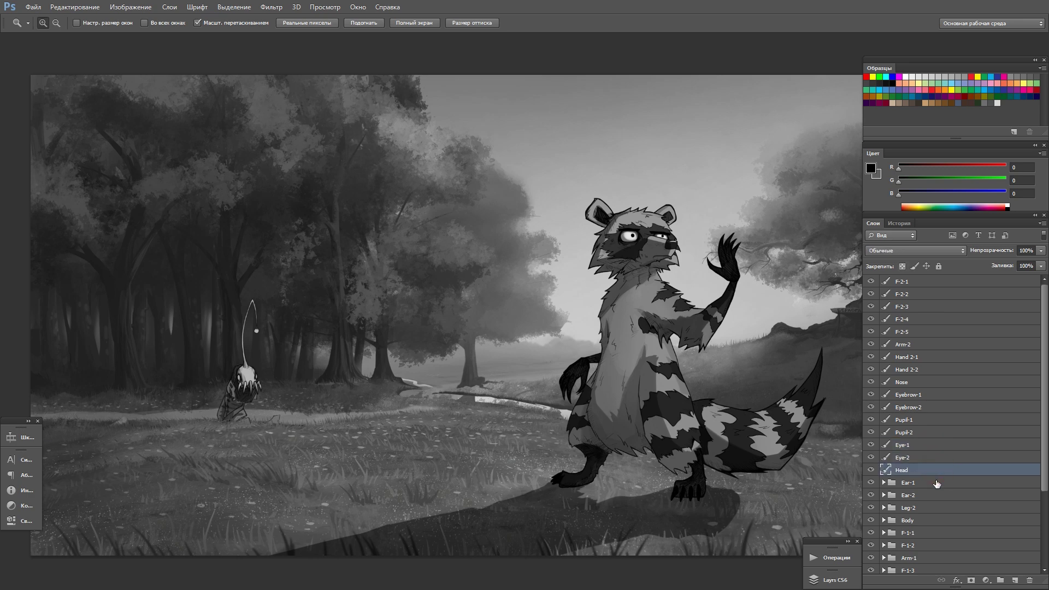
pyautogui.click(937, 483)
pyautogui.hotkey('ctrl', 'e')
pyautogui.click(940, 499)
pyautogui.hotkey('ctrl', 'e')
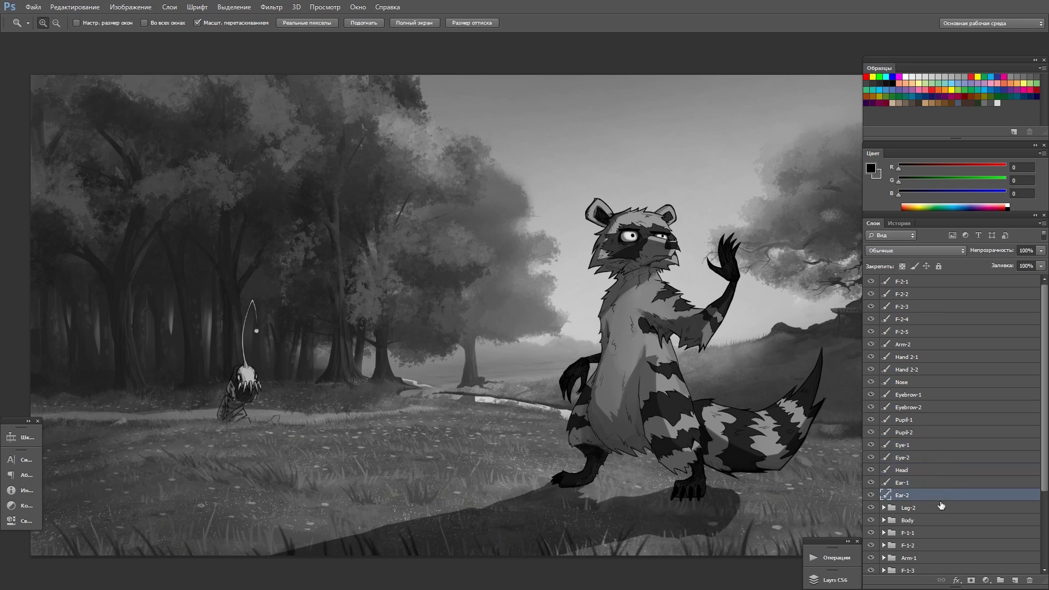
pyautogui.scroll(-3, 941, 505)
# Merge the Leg-2, Body, F-1-1, F-1-2, Arm-1 and F-1-4 groups into single layers
pyautogui.click(929, 446)
pyautogui.hotkey('ctrl', 'e')
pyautogui.click(933, 458)
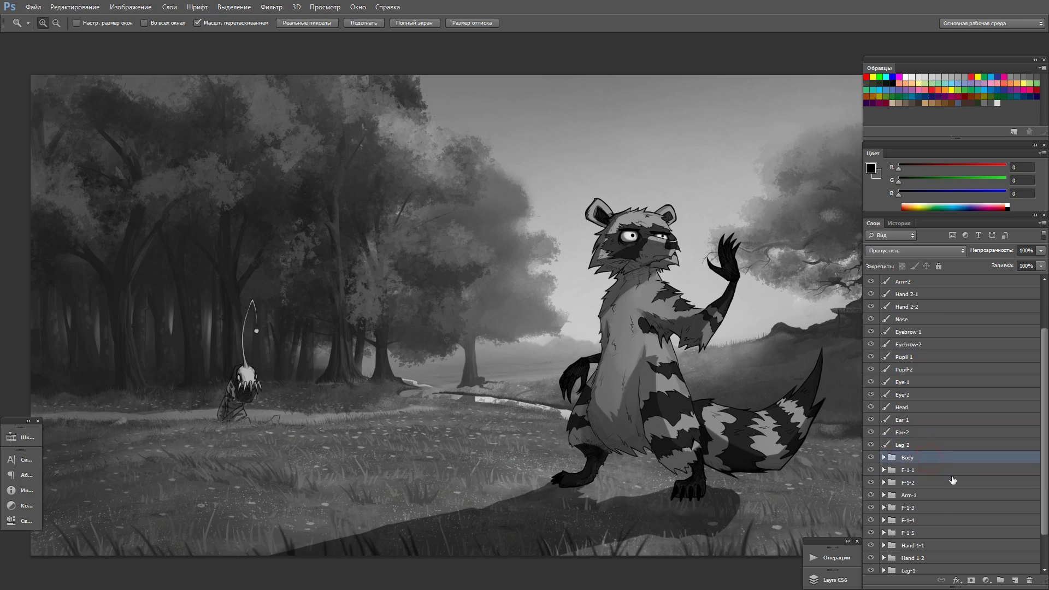
pyautogui.hotkey('ctrl', 'e')
pyautogui.click(942, 470)
pyautogui.click(940, 483)
pyautogui.hotkey('ctrl', 'e')
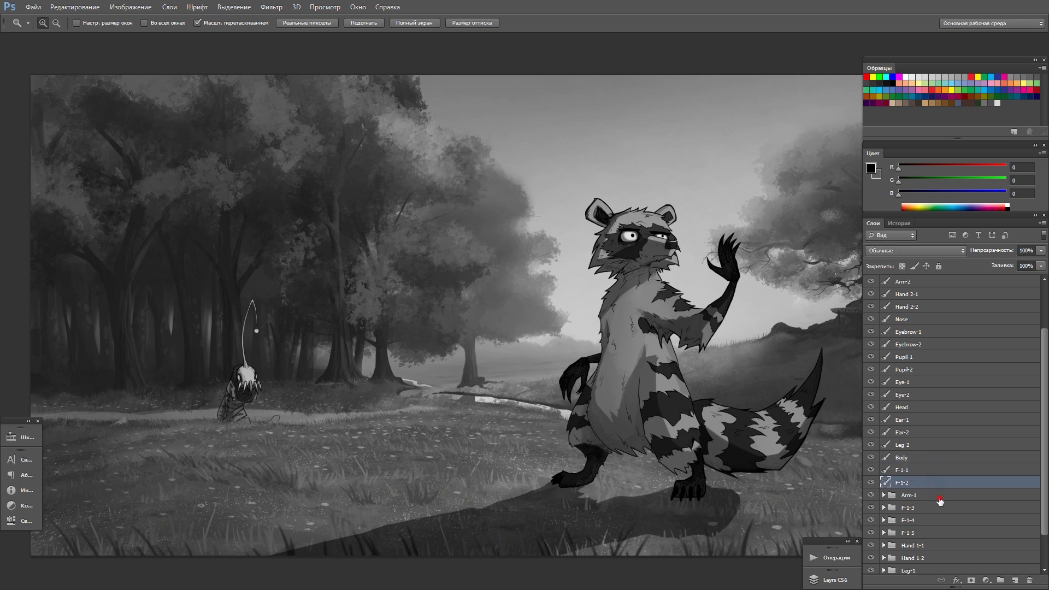
pyautogui.click(940, 496)
pyautogui.hotkey('ctrl', 'e')
pyautogui.click(938, 508)
pyautogui.hotkey('ctrl', 'e')
pyautogui.click(939, 521)
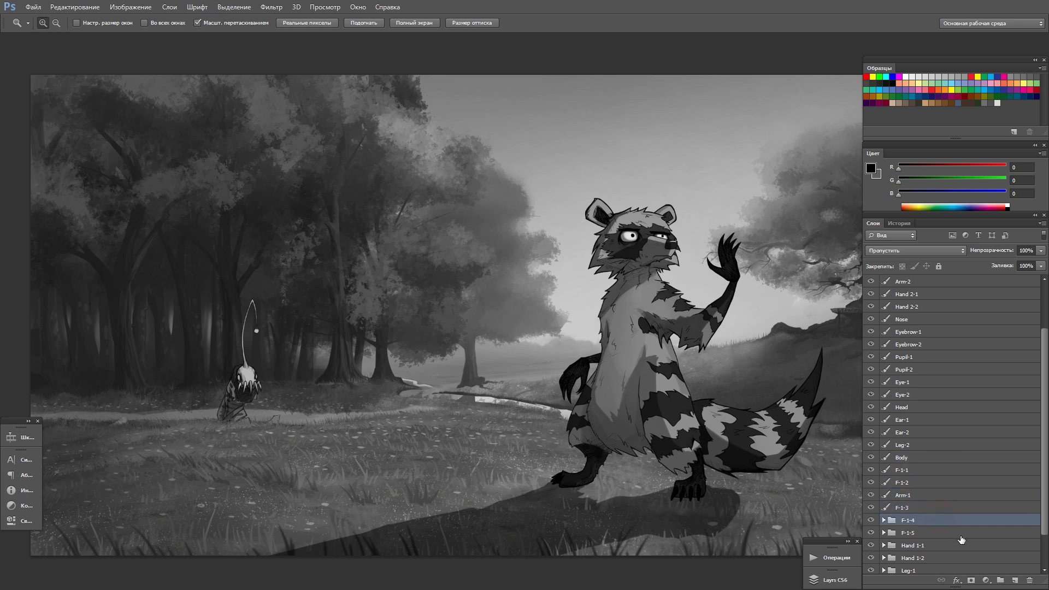
pyautogui.hotkey('ctrl', 'e')
# Merge the F-1-5, Hand 1-1, Hand 1-2, Leg-1 and Tail groups into single layers
pyautogui.scroll(-3, 951, 529)
pyautogui.click(931, 492)
pyautogui.hotkey('ctrl', 'e')
pyautogui.click(933, 505)
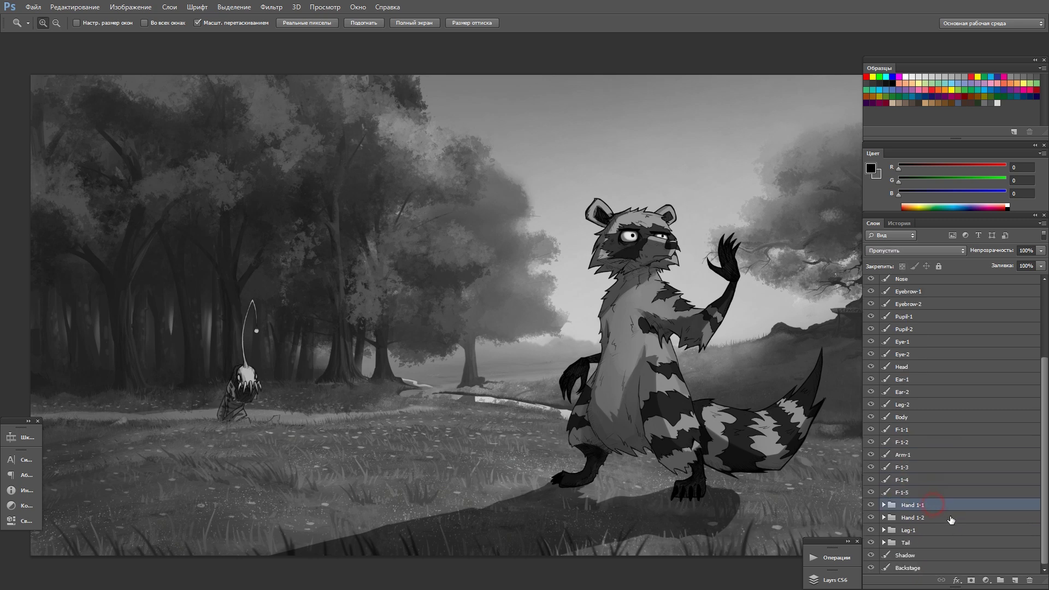
pyautogui.hotkey('ctrl', 'e')
pyautogui.click(952, 521)
pyautogui.hotkey('ctrl', 'e')
pyautogui.click(948, 535)
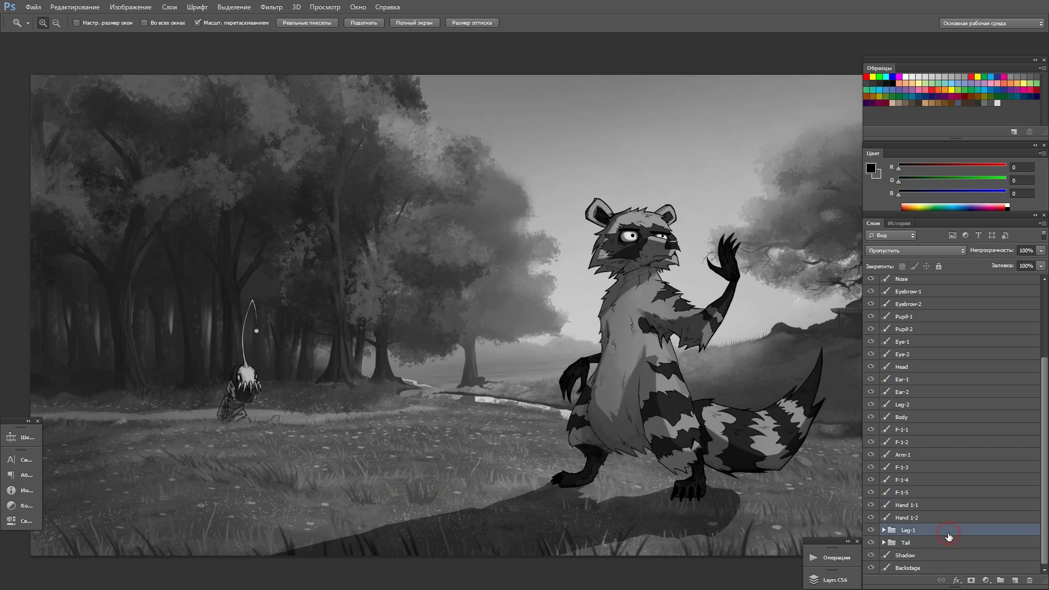
pyautogui.hotkey('ctrl', 'e')
pyautogui.click(954, 544)
pyautogui.hotkey('ctrl', 'e')
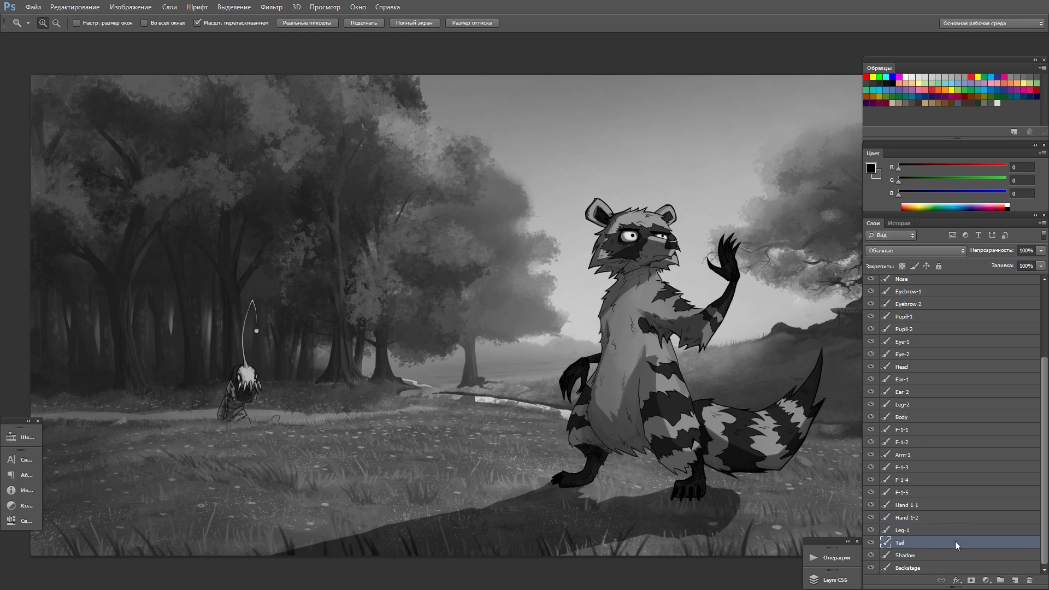
# Export all layers with the LayersToPNG script to ./Raccoon/, then close Енот.psd without saving
pyautogui.click(32, 8)
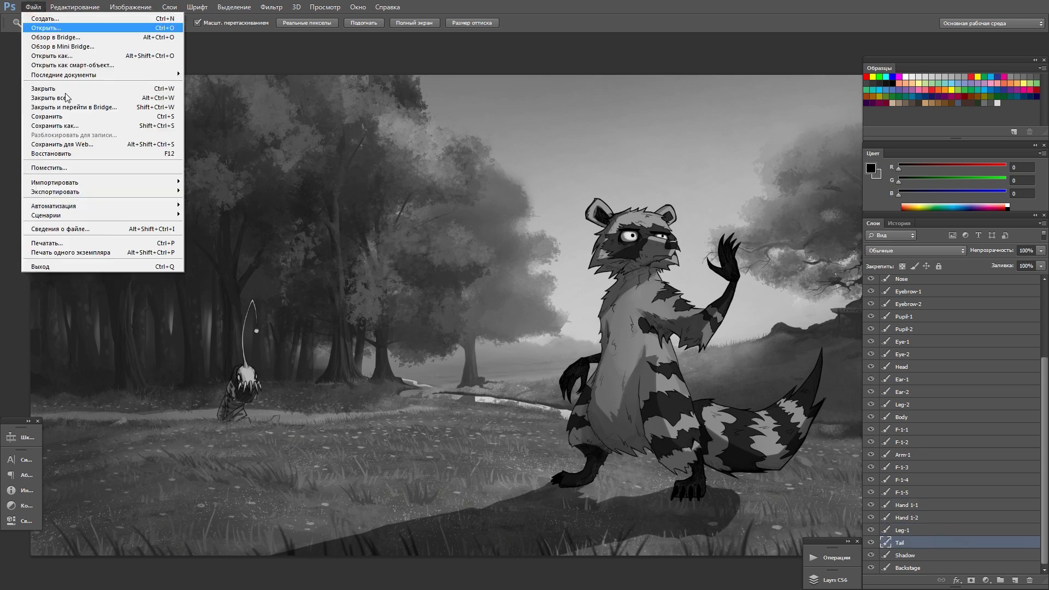
pyautogui.moveTo(89, 215)
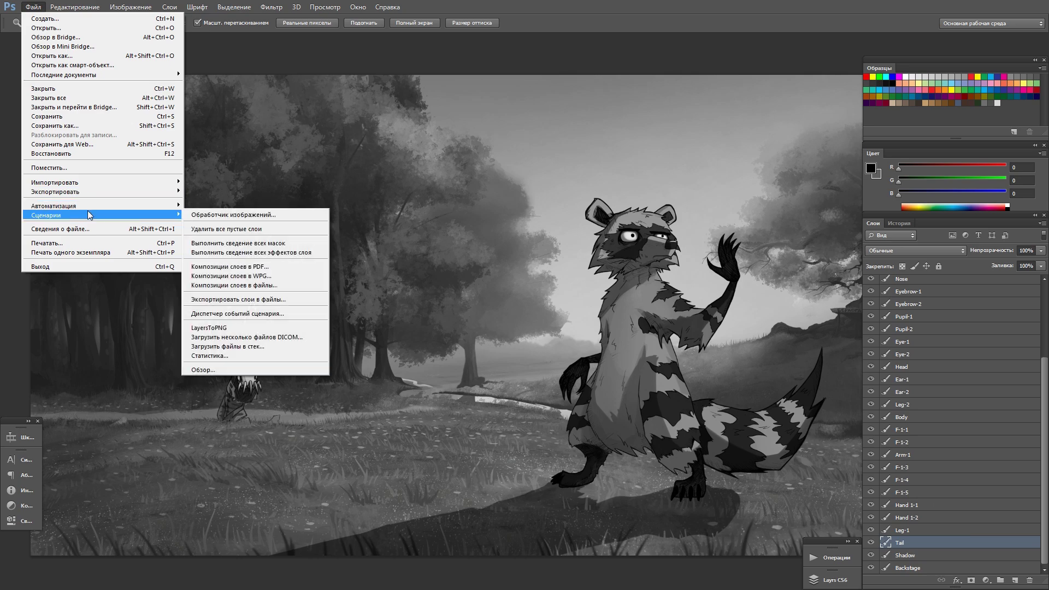
pyautogui.click(233, 330)
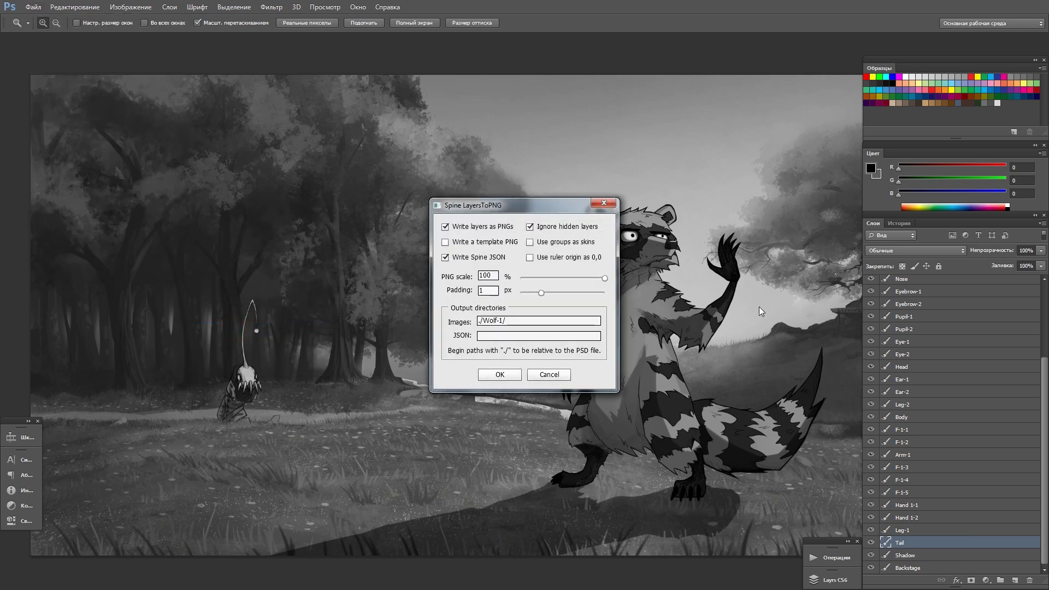
pyautogui.click(502, 322)
pyautogui.write('./Raccoon/')
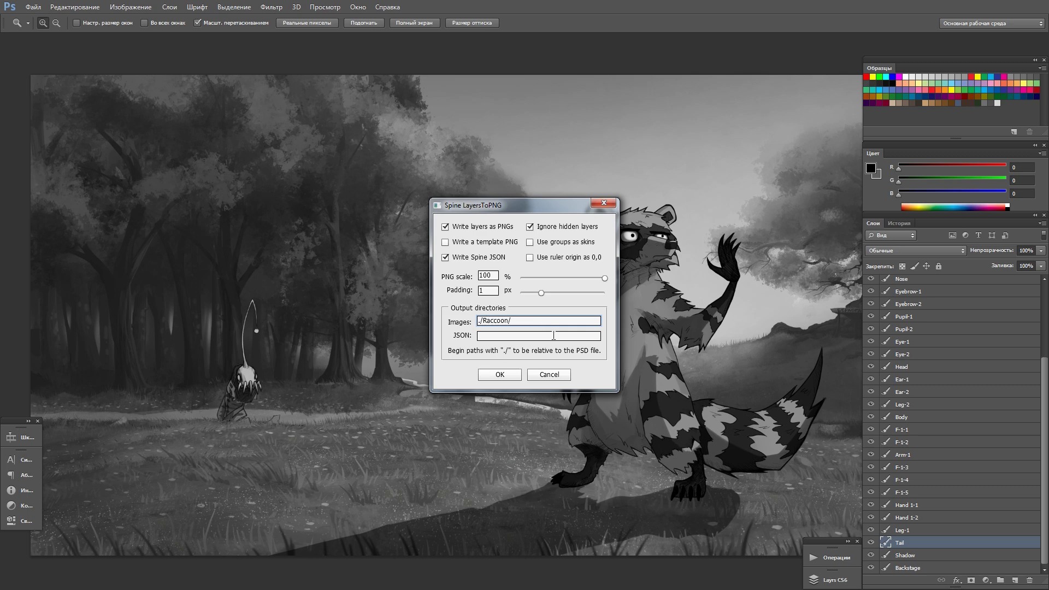
pyautogui.click(501, 374)
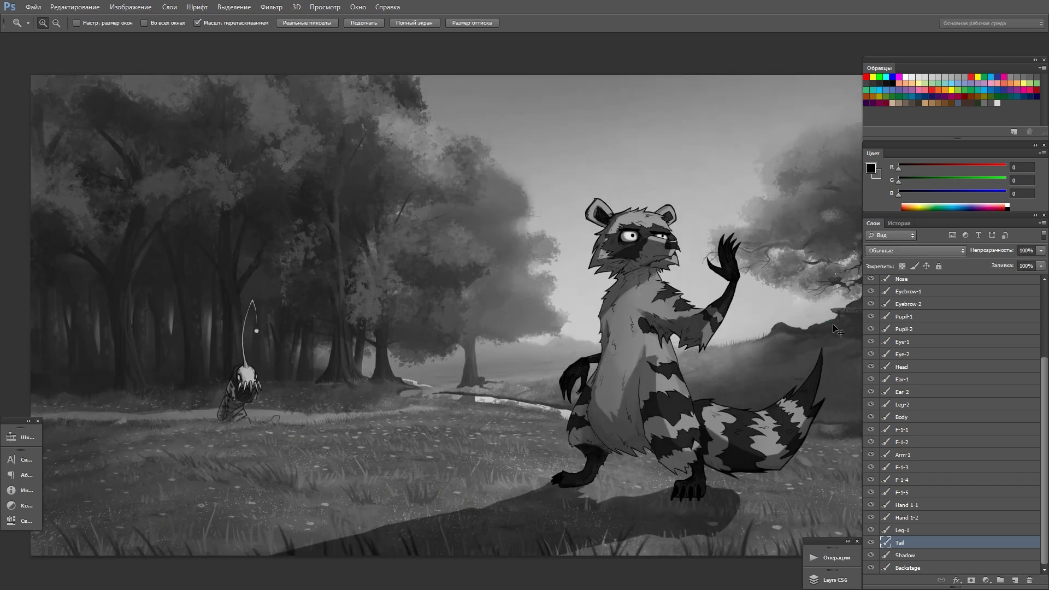
pyautogui.click(526, 225)
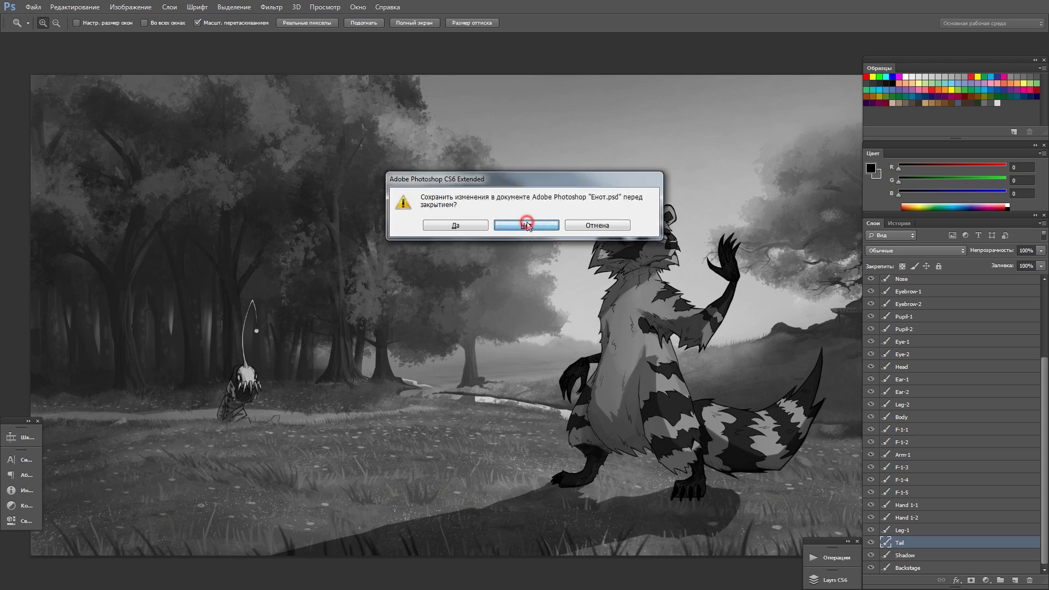
# Quit Photoshop, check the exported PNGs in the Raccoon folder, then return to Материалы
pyautogui.click(1035, 8)
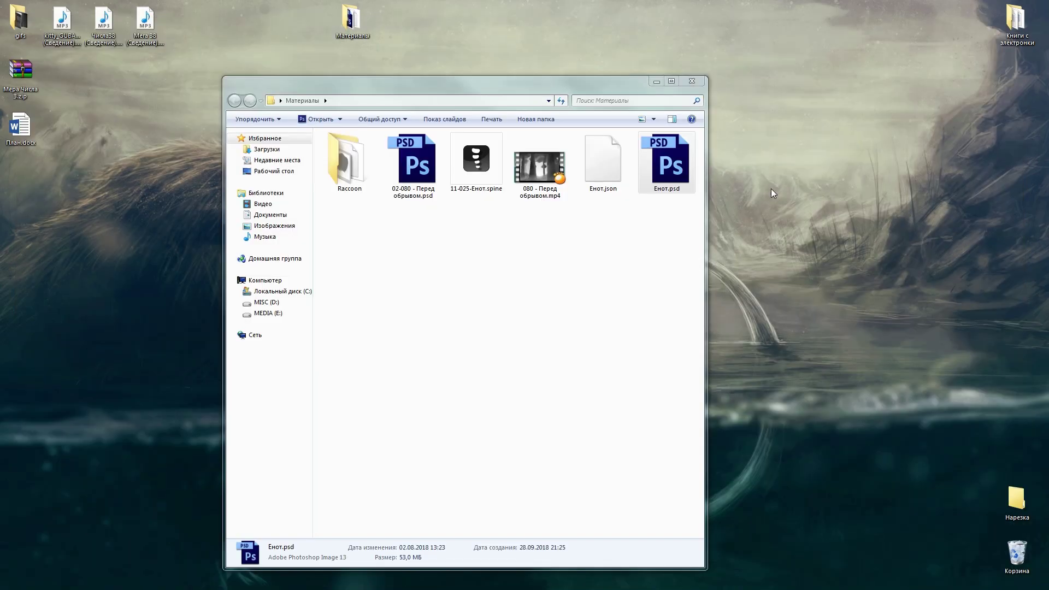
pyautogui.doubleClick(365, 165)
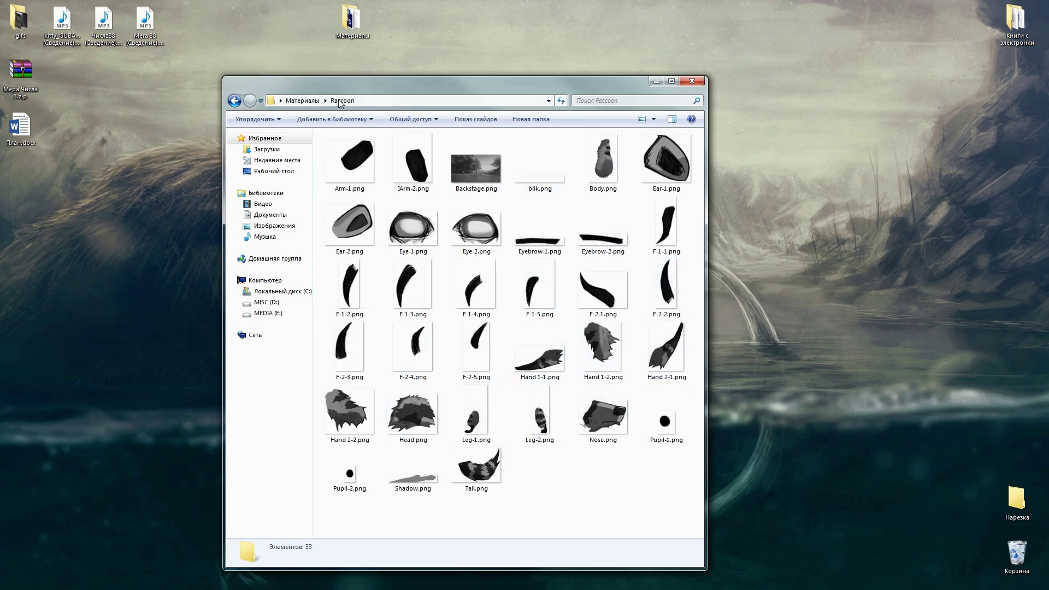
pyautogui.click(315, 102)
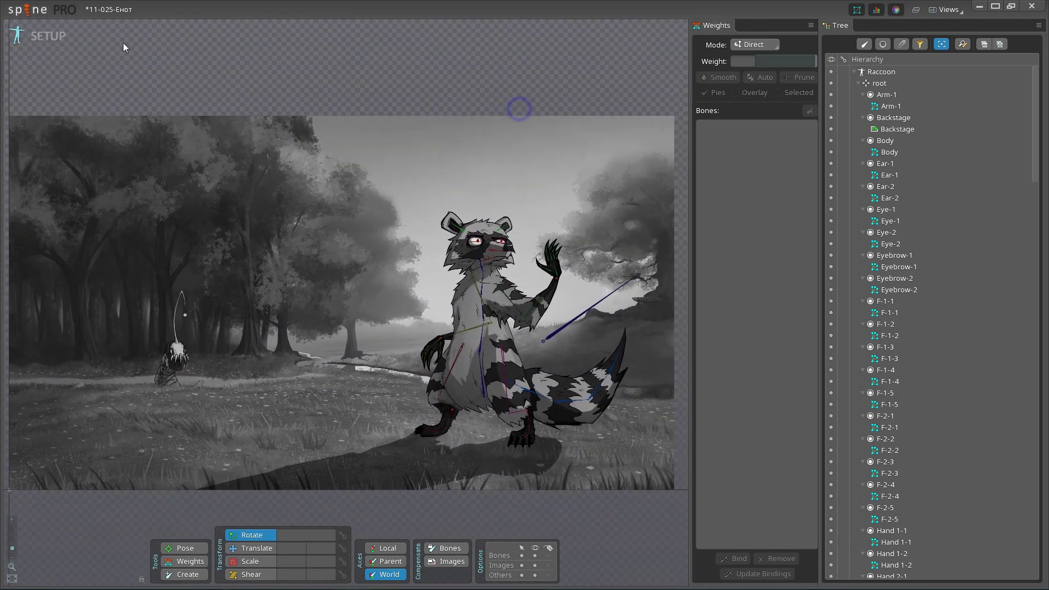
# Import Енот.json into a new Spine project, naming the skeleton Roccoon
pyautogui.click(27, 10)
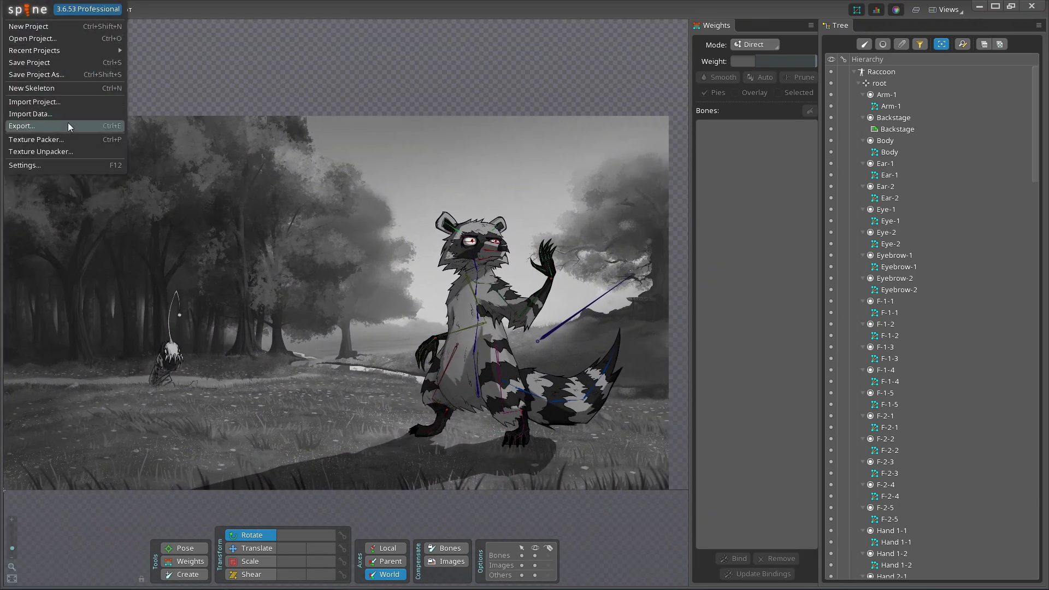
pyautogui.click(70, 117)
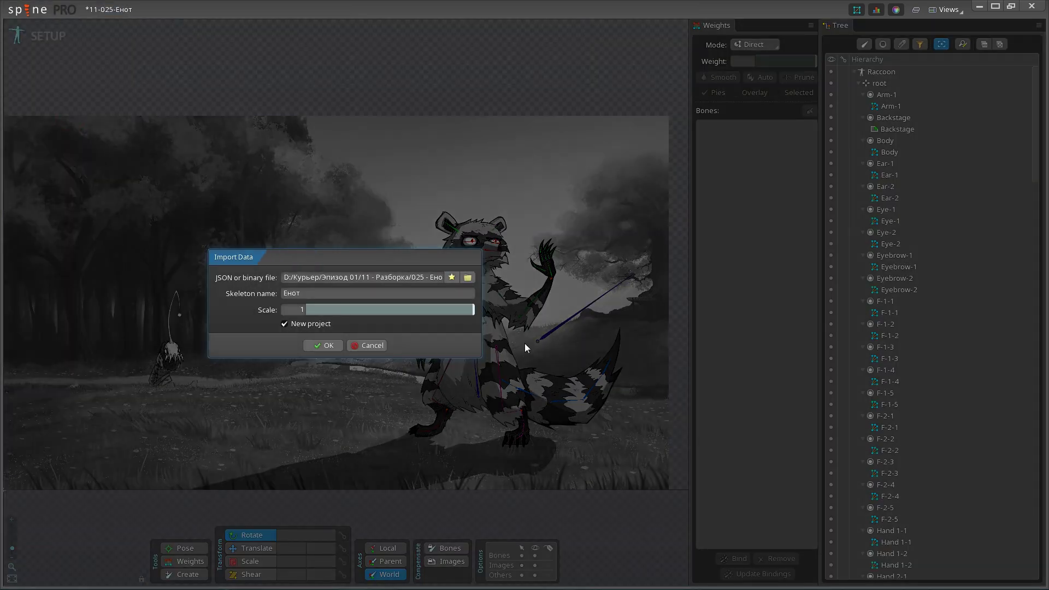
pyautogui.click(469, 279)
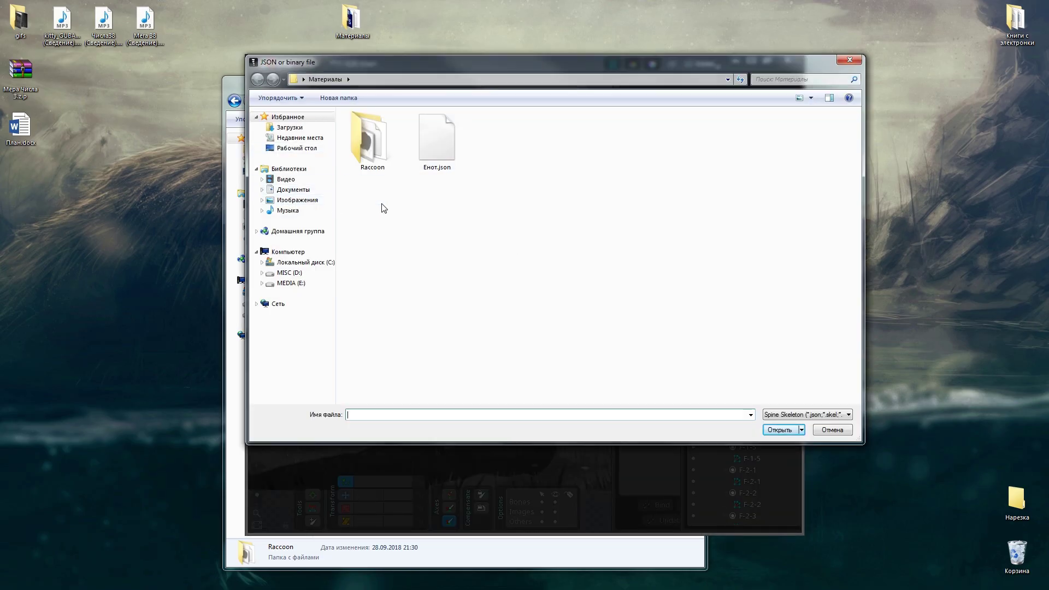
pyautogui.click(426, 134)
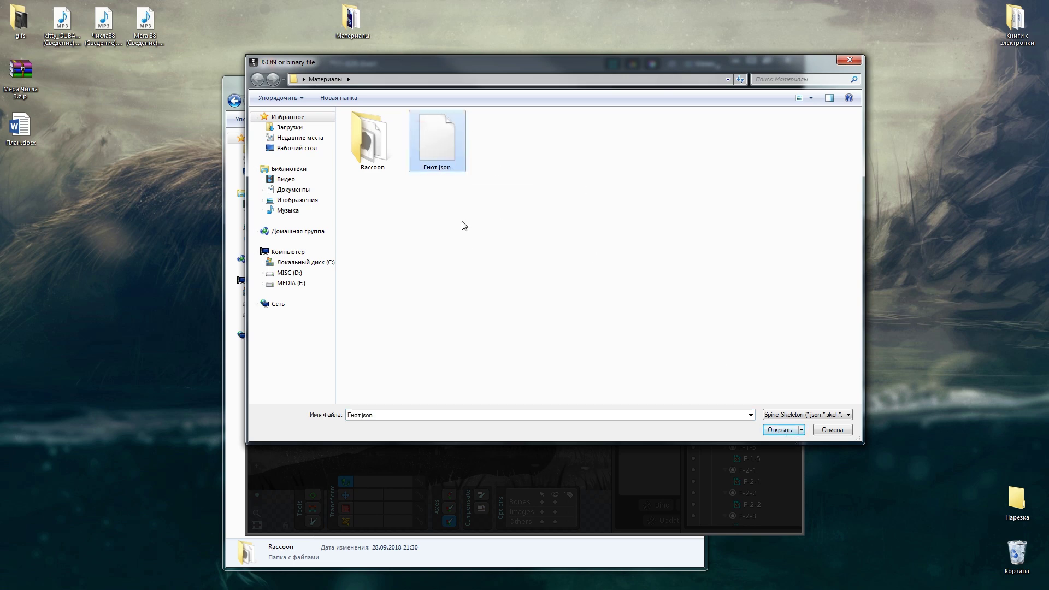
pyautogui.click(787, 433)
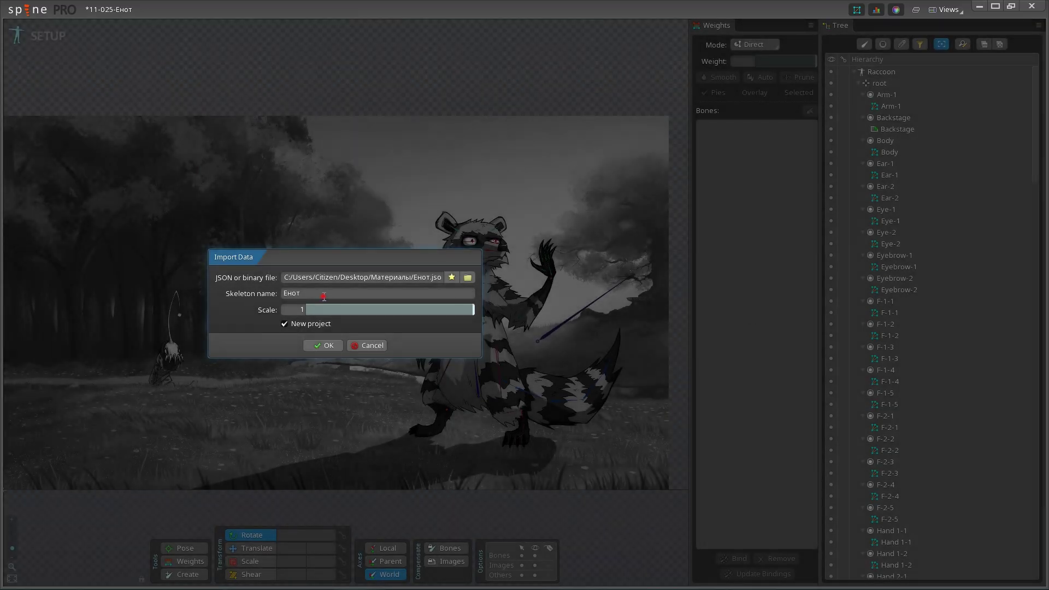
pyautogui.click(230, 290)
pyautogui.write('occon')
pyautogui.write('on')
pyautogui.press('Return')
pyautogui.click(281, 326)
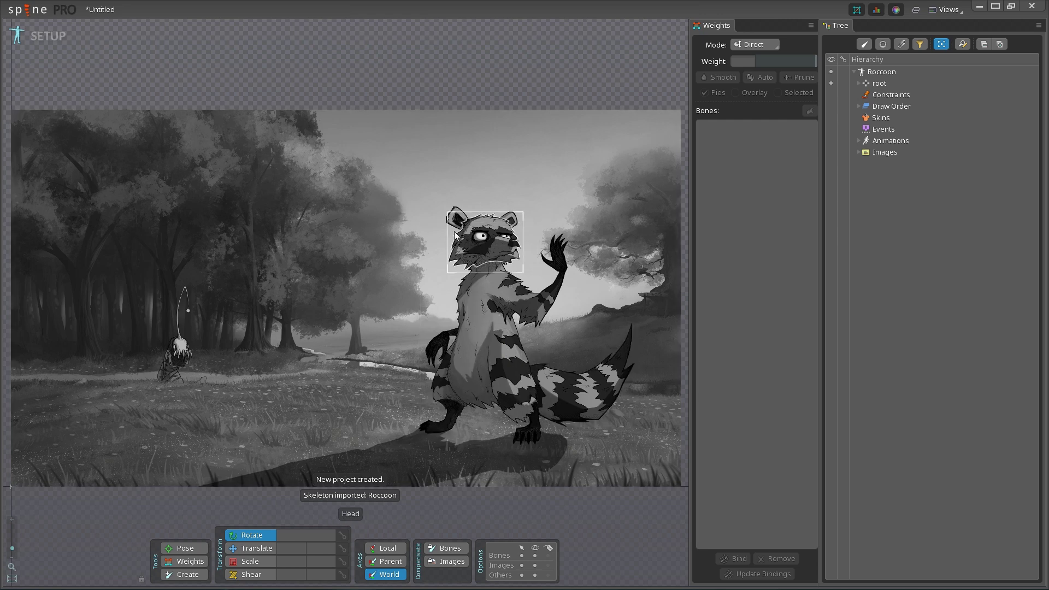
# Inspect the Backstage, Tail and Head attachments, then select the raccoon's Tail image
pyautogui.click(212, 229)
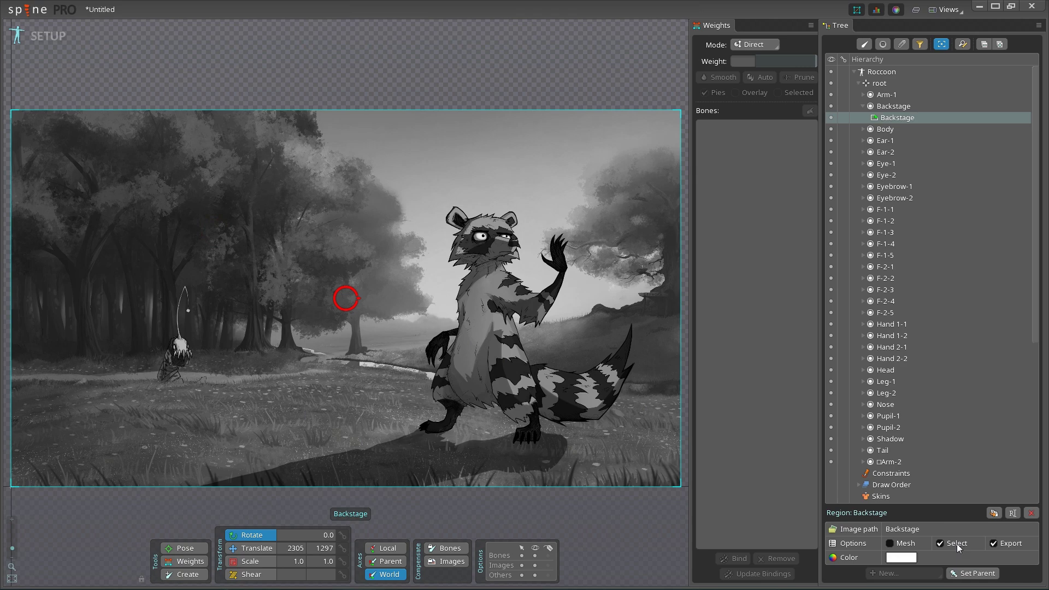
pyautogui.click(602, 45)
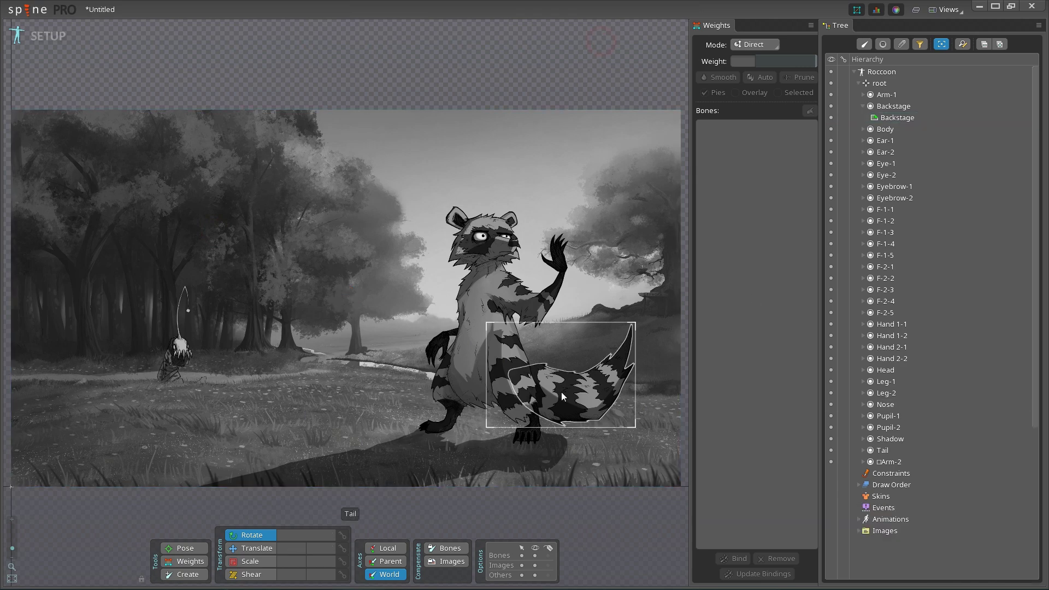
pyautogui.scroll(5, 561, 350)
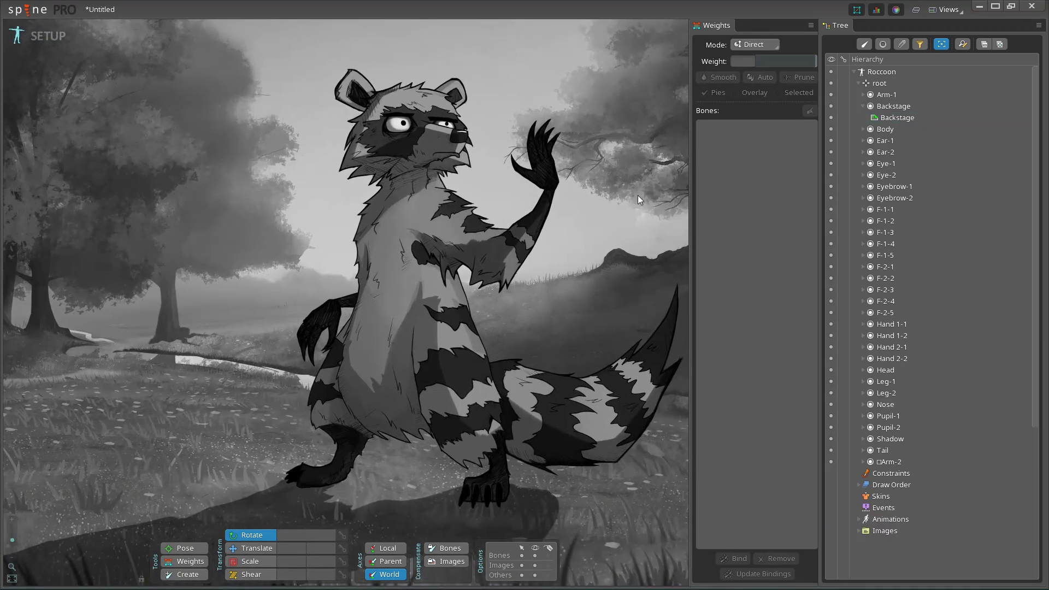
pyautogui.scroll(2, 616, 197)
pyautogui.scroll(-2, 595, 218)
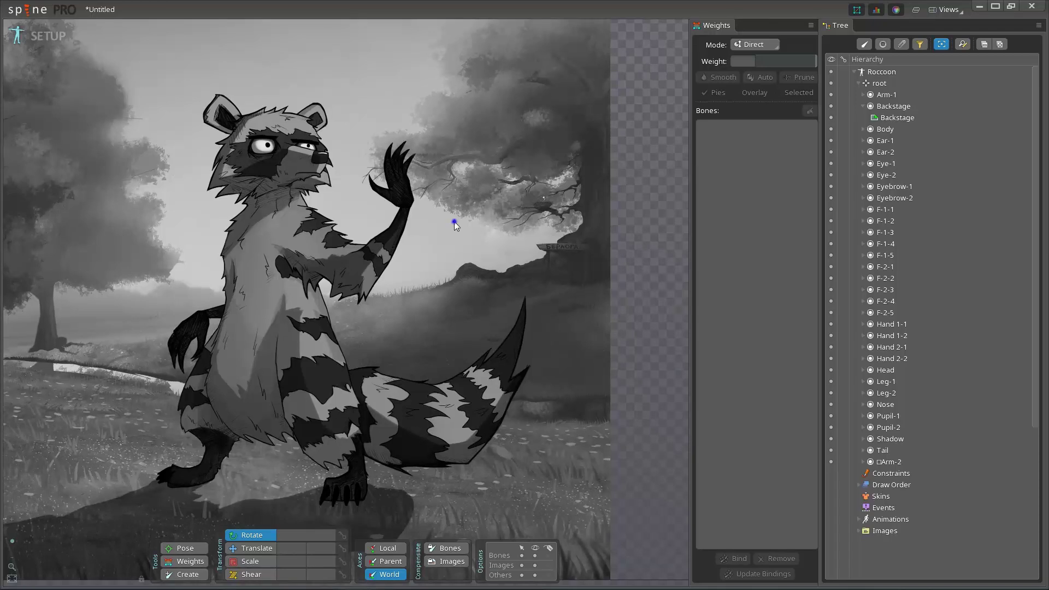
pyautogui.moveTo(454, 221); pyautogui.dragTo(565, 218)
pyautogui.click(566, 393)
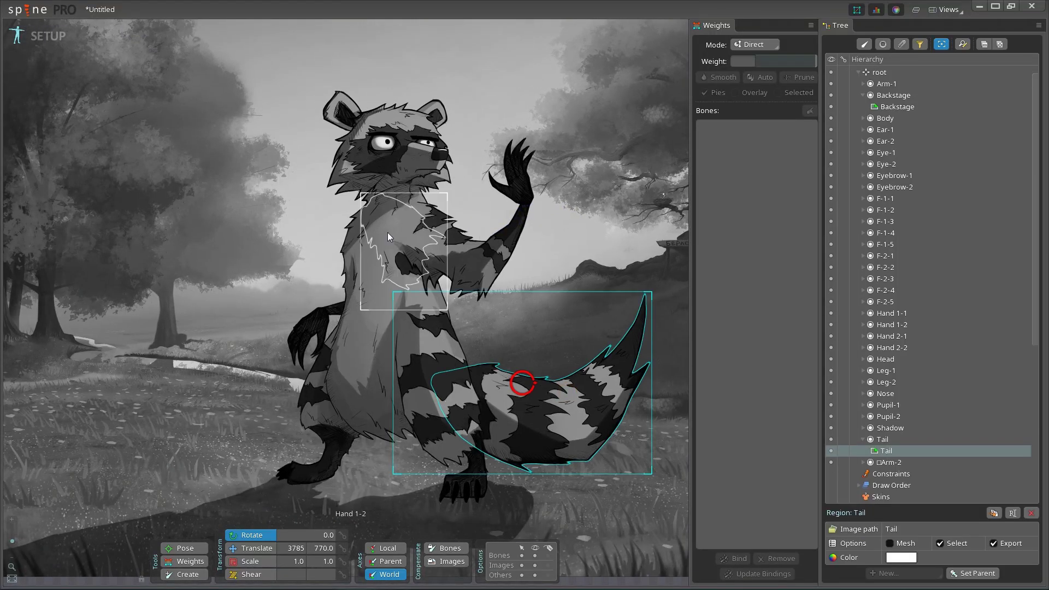
pyautogui.click(393, 149)
pyautogui.click(641, 198)
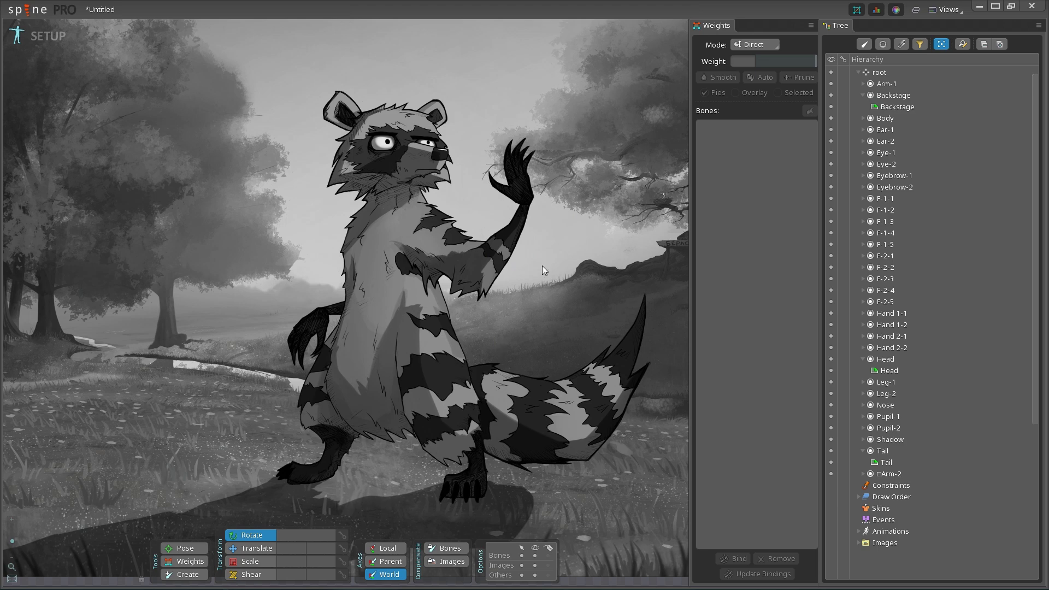
pyautogui.moveTo(645, 188); pyautogui.dragTo(607, 174)
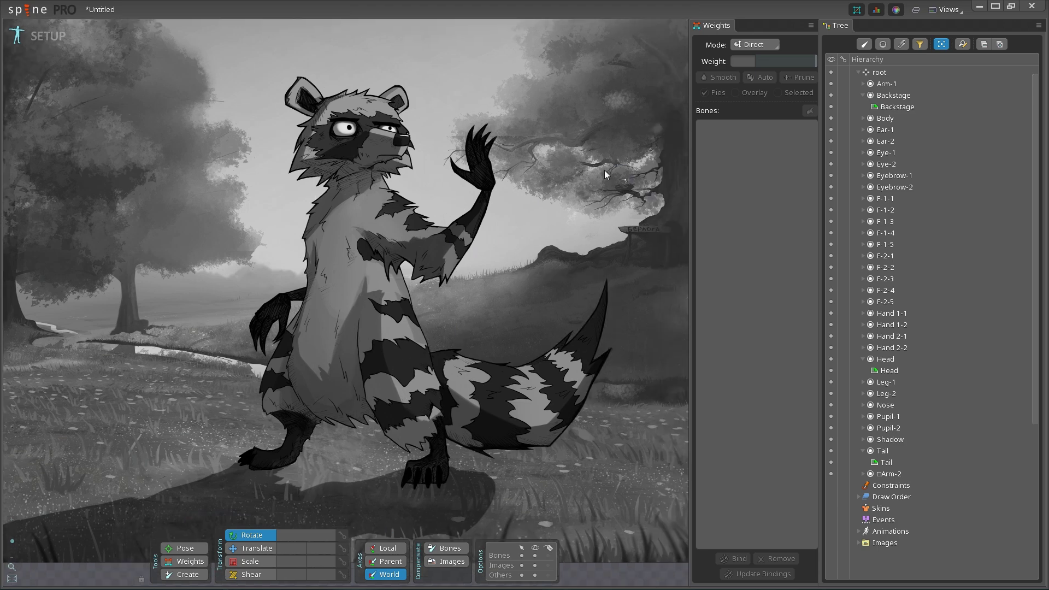
pyautogui.click(546, 393)
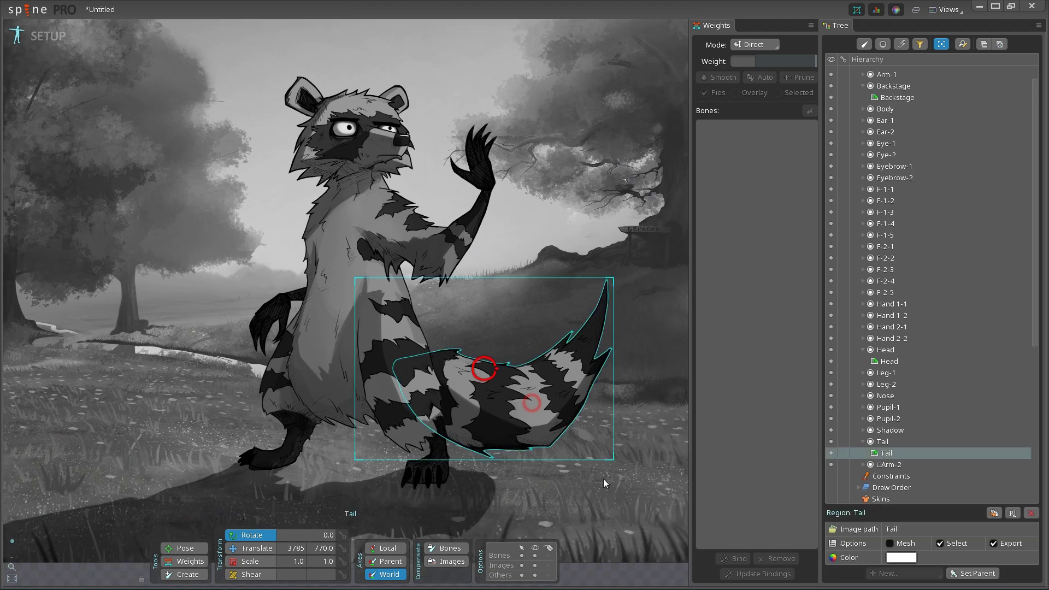
# Convert the Tail image to a mesh and trace a new hull outline around the tail
pyautogui.click(901, 544)
pyautogui.click(892, 559)
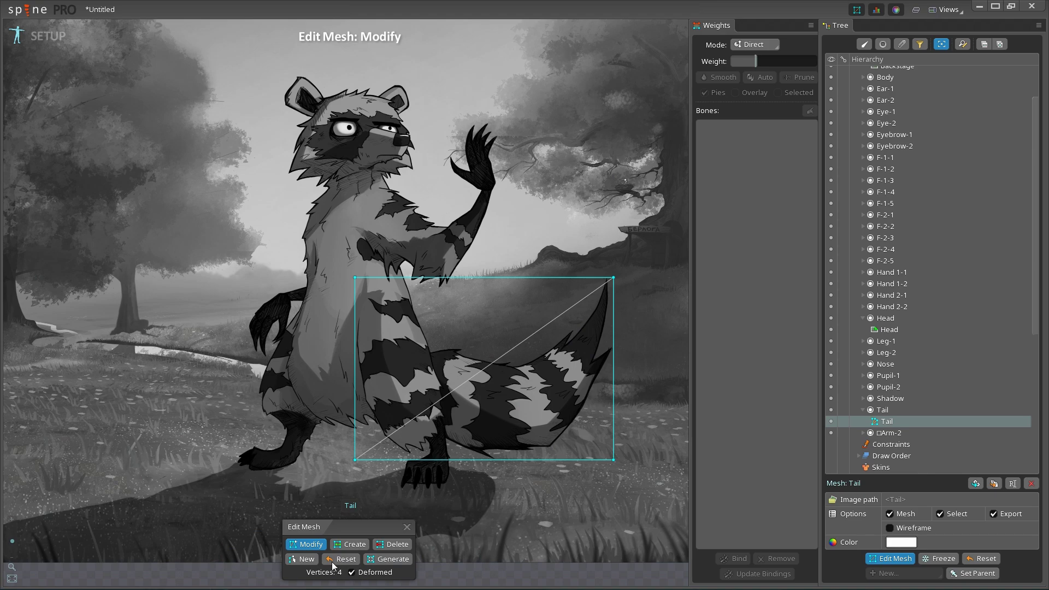
pyautogui.click(301, 560)
pyautogui.scroll(1, 453, 446)
pyautogui.scroll(3, 316, 303)
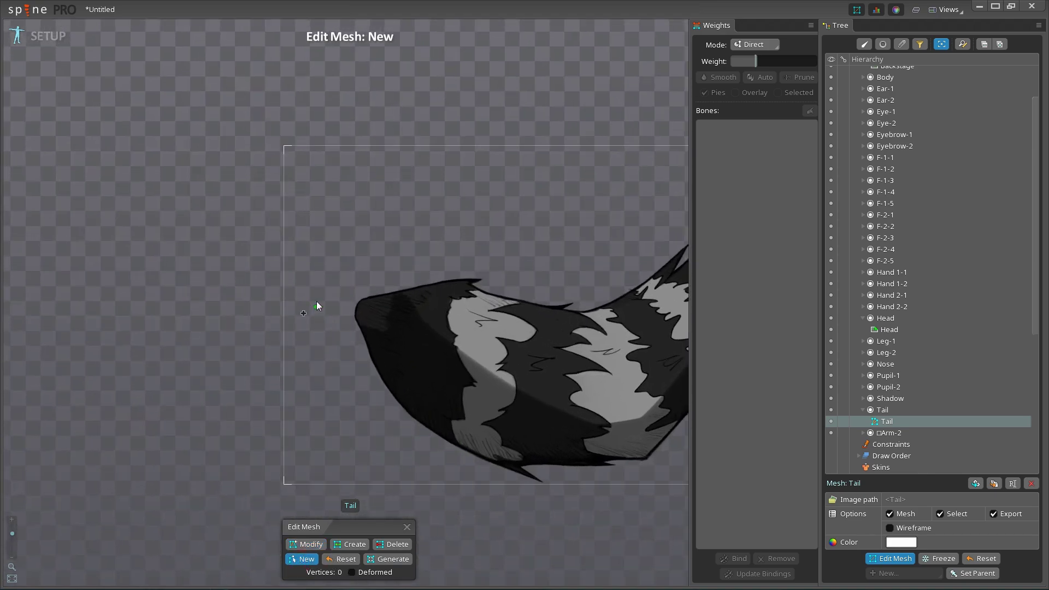
pyautogui.scroll(2, 349, 319)
pyautogui.click(349, 320)
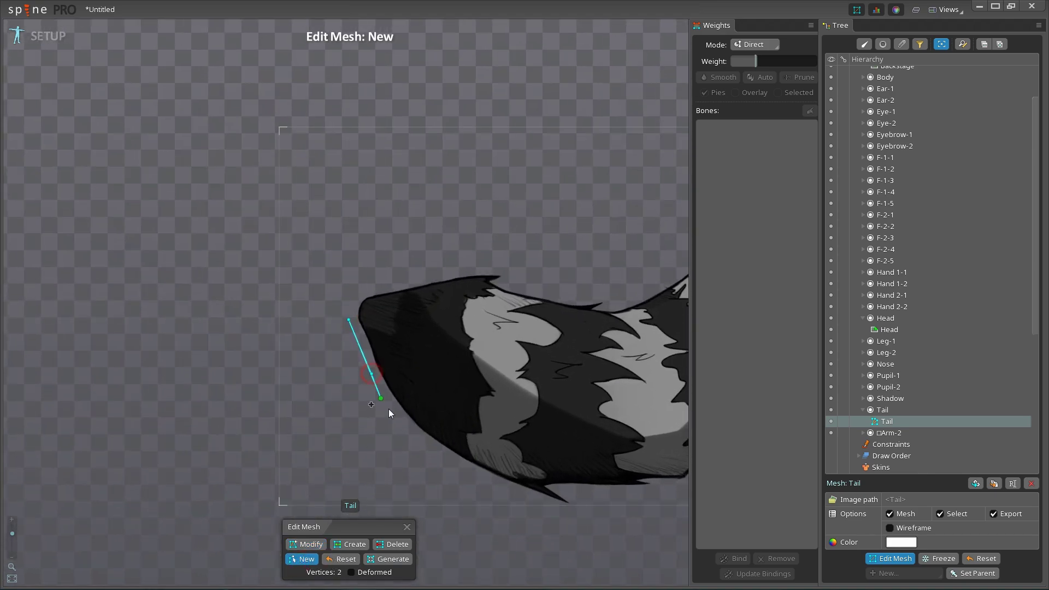
pyautogui.scroll(-2, 390, 412)
pyautogui.click(542, 437)
pyautogui.click(617, 376)
pyautogui.click(598, 212)
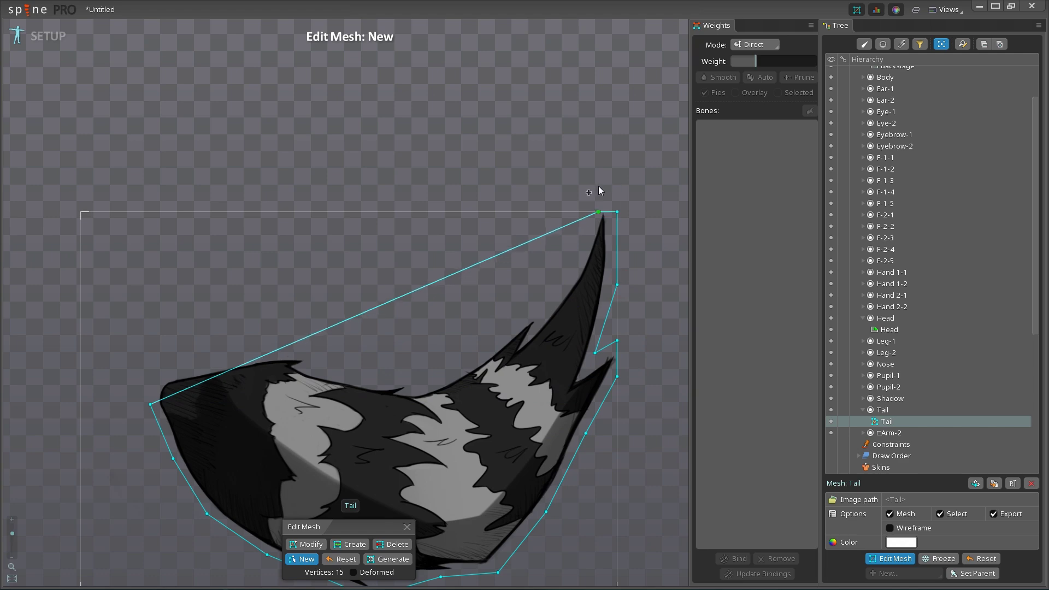
pyautogui.click(531, 314)
# Add interior vertices inside the tail outline and finish mesh editing
pyautogui.click(386, 375)
pyautogui.click(267, 360)
pyautogui.click(151, 405)
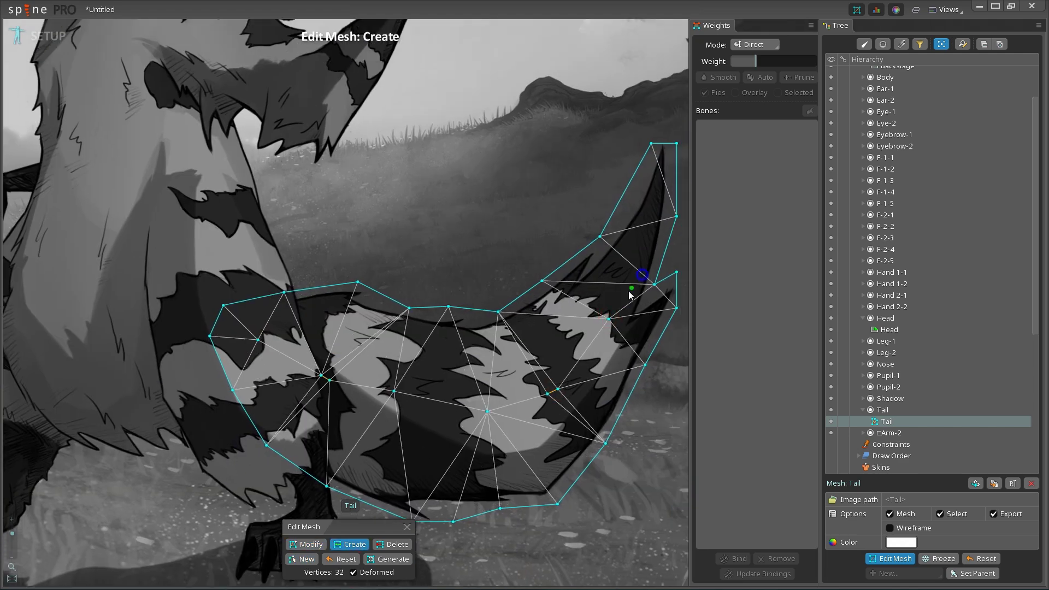
pyautogui.moveTo(629, 295); pyautogui.dragTo(611, 315)
pyautogui.click(406, 527)
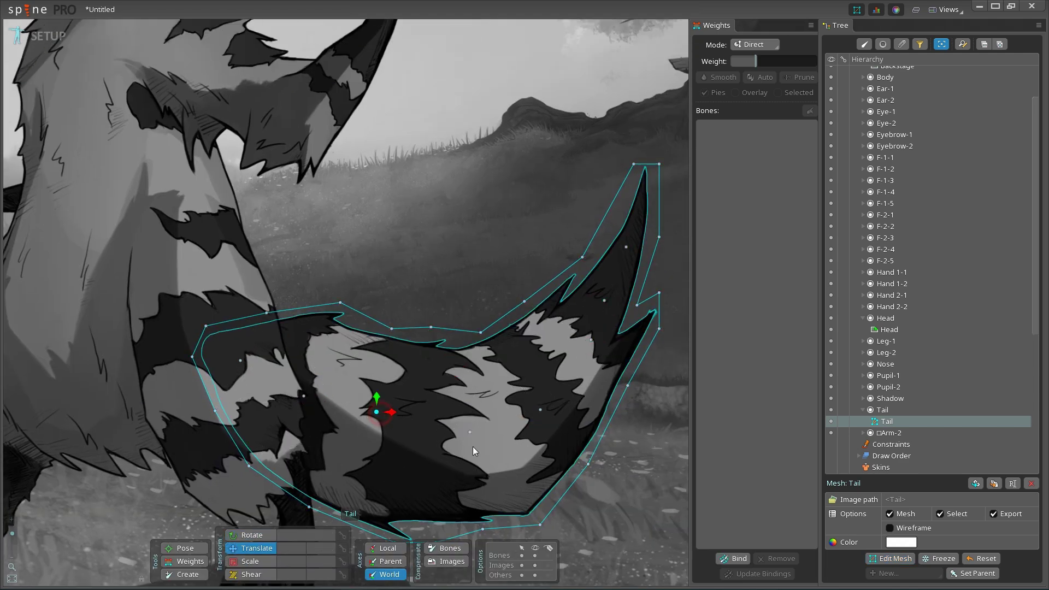
# Test-bend the tail mesh downward, then undo the deformation
pyautogui.moveTo(470, 434)
pyautogui.mouseDown()
pyautogui.moveTo(656, 478)
pyautogui.moveTo(654, 376)
pyautogui.moveTo(667, 422)
pyautogui.mouseUp()
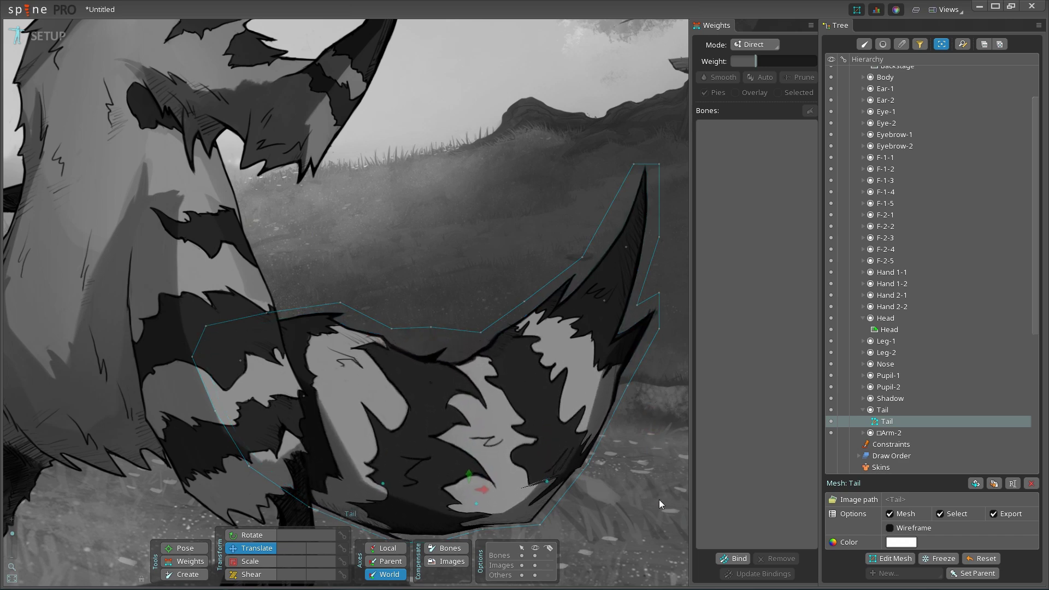
pyautogui.hotkey('ctrl', 'z')
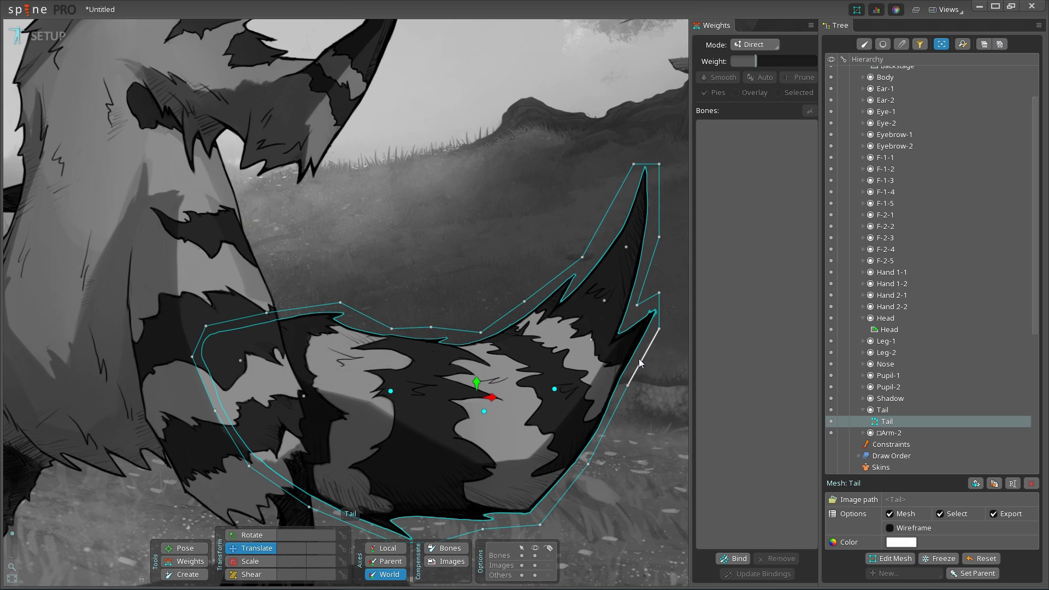
pyautogui.click(635, 431)
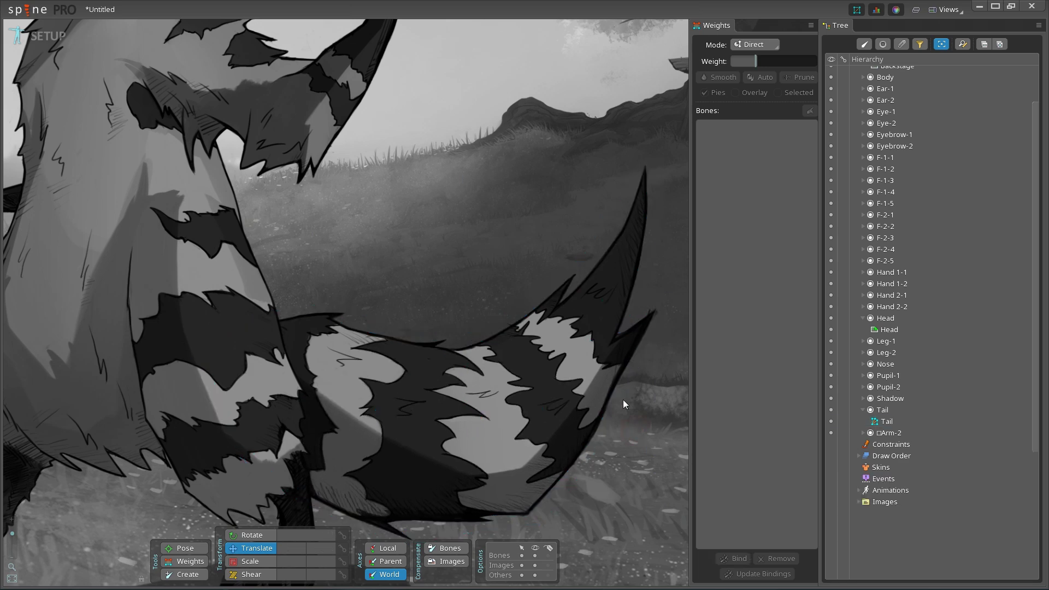
# Draw a four-bone chain, bone through bone4, along the raccoon's tail from base to tip
pyautogui.scroll(-2, 571, 288)
pyautogui.scroll(-3, 342, 253)
pyautogui.scroll(-2, 396, 264)
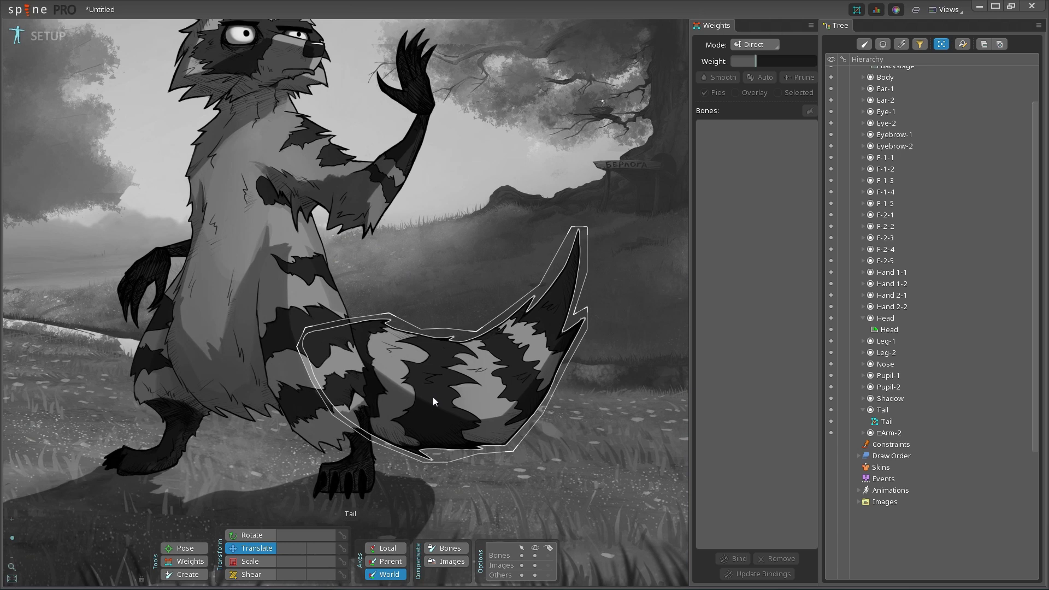
pyautogui.click(433, 396)
pyautogui.click(516, 231)
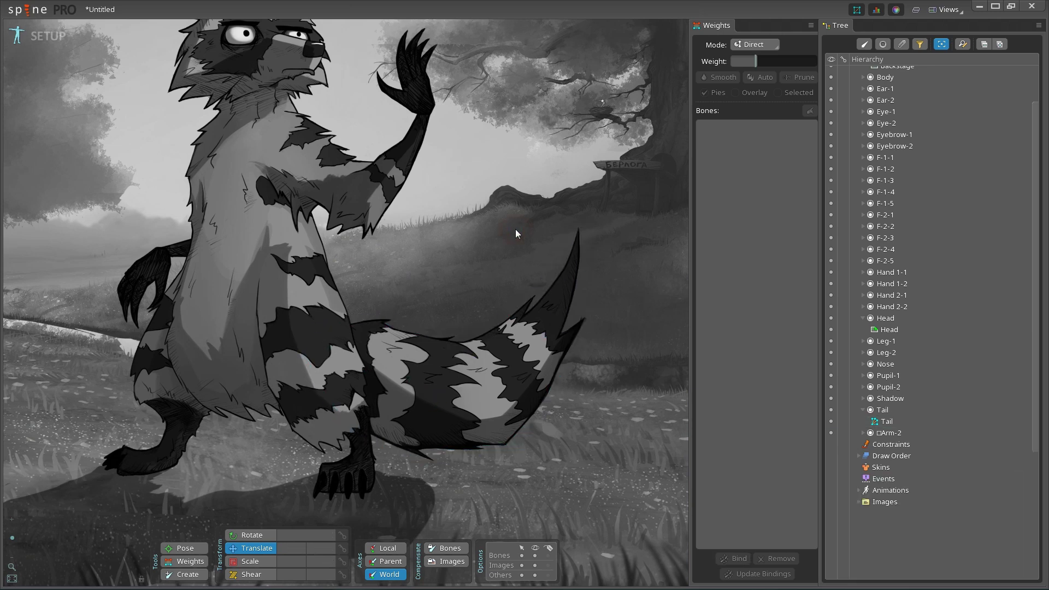
pyautogui.click(185, 574)
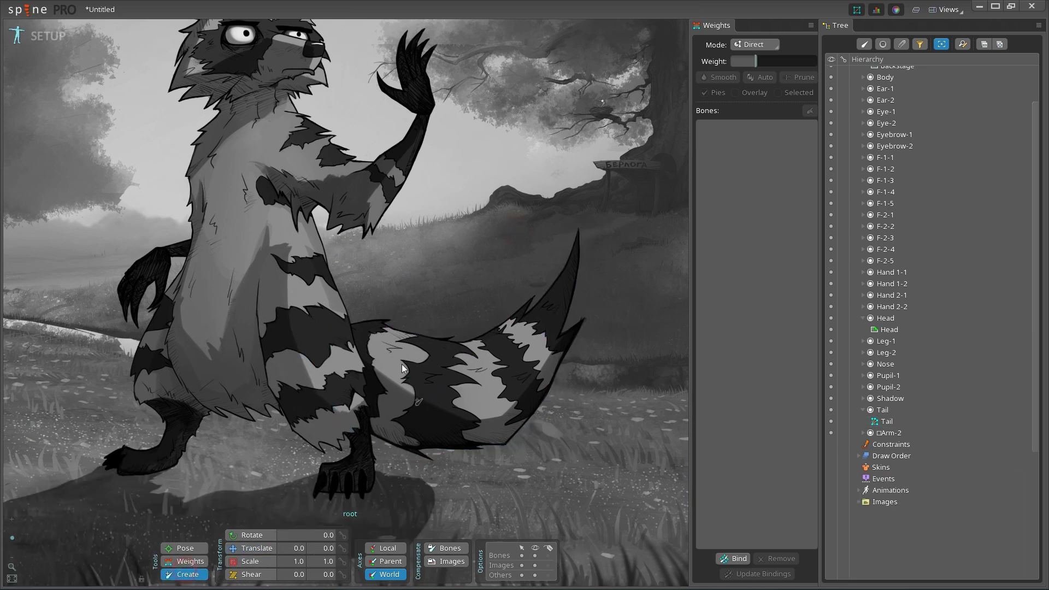
pyautogui.moveTo(405, 393)
pyautogui.mouseDown()
pyautogui.moveTo(481, 395)
pyautogui.moveTo(529, 364)
pyautogui.moveTo(569, 283)
pyautogui.mouseUp()
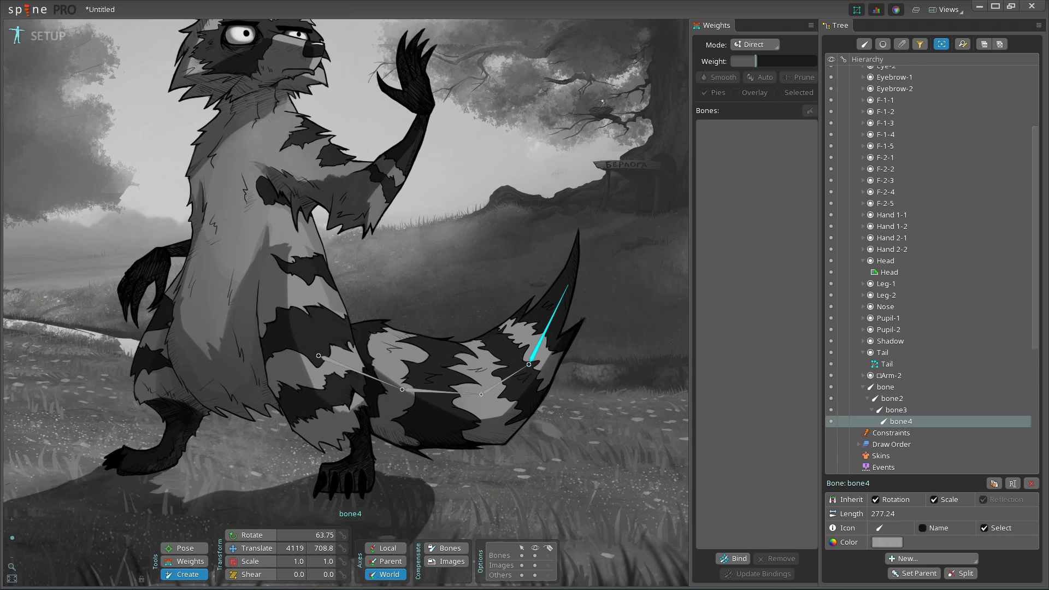
pyautogui.click(251, 548)
# Bind the Tail mesh to bone, bone2, bone3 and bone4 with automatically calculated weights
pyautogui.click(493, 415)
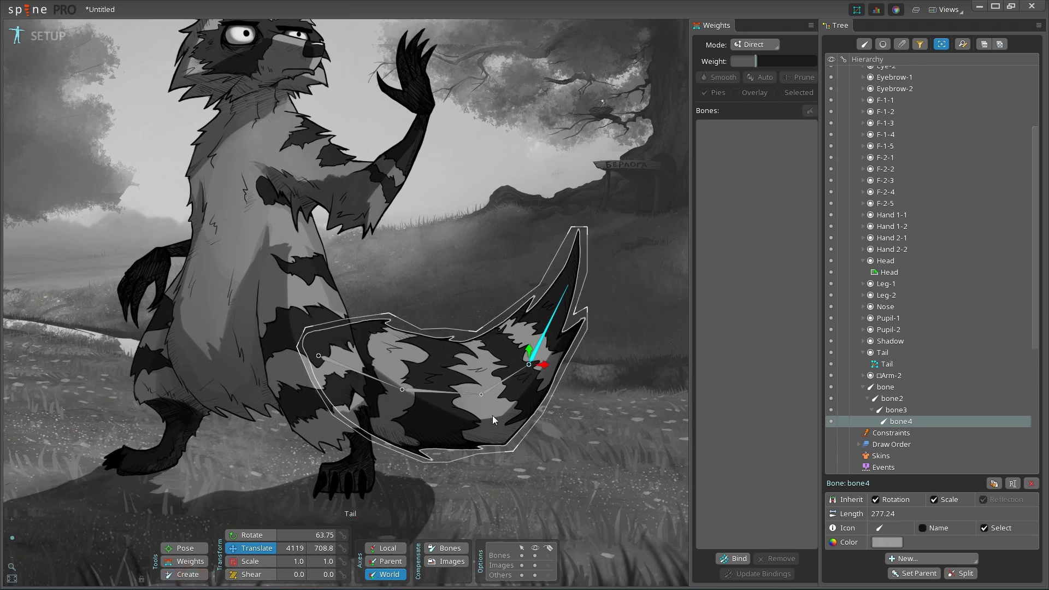
pyautogui.click(744, 564)
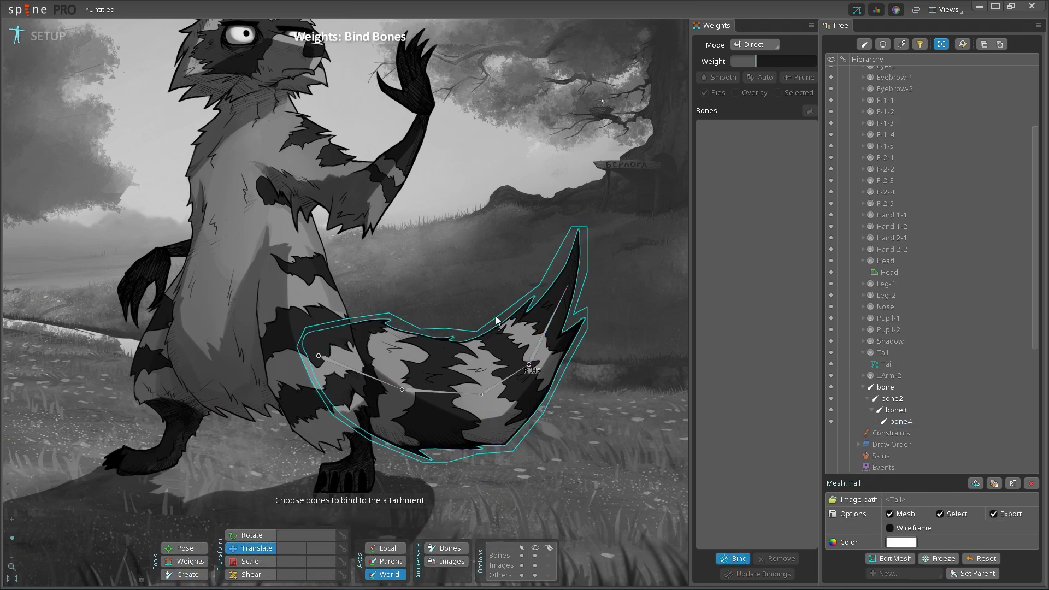
pyautogui.click(373, 378)
pyautogui.click(438, 393)
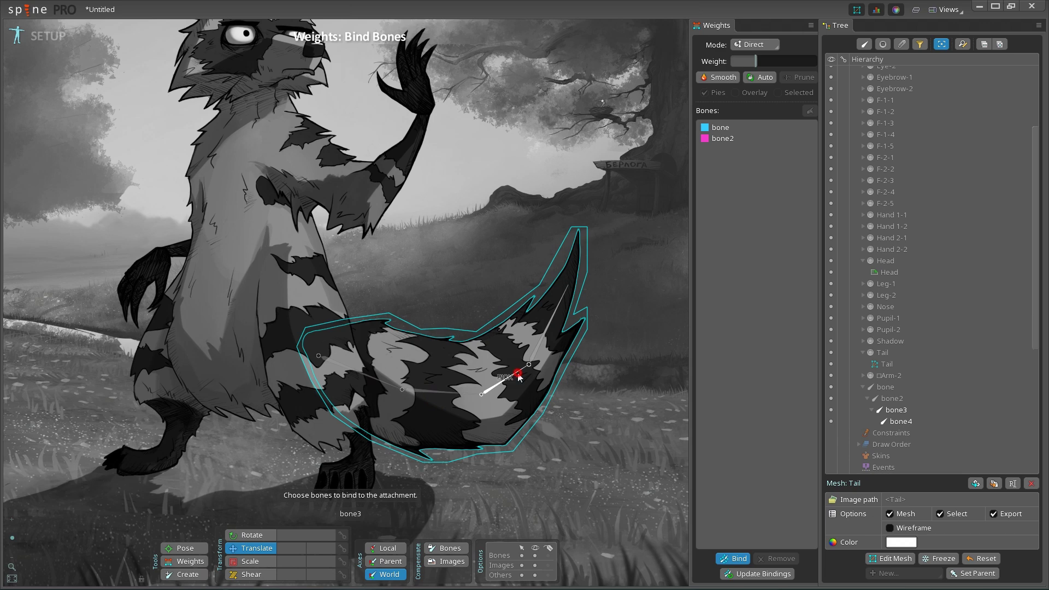
pyautogui.click(540, 343)
pyautogui.click(741, 558)
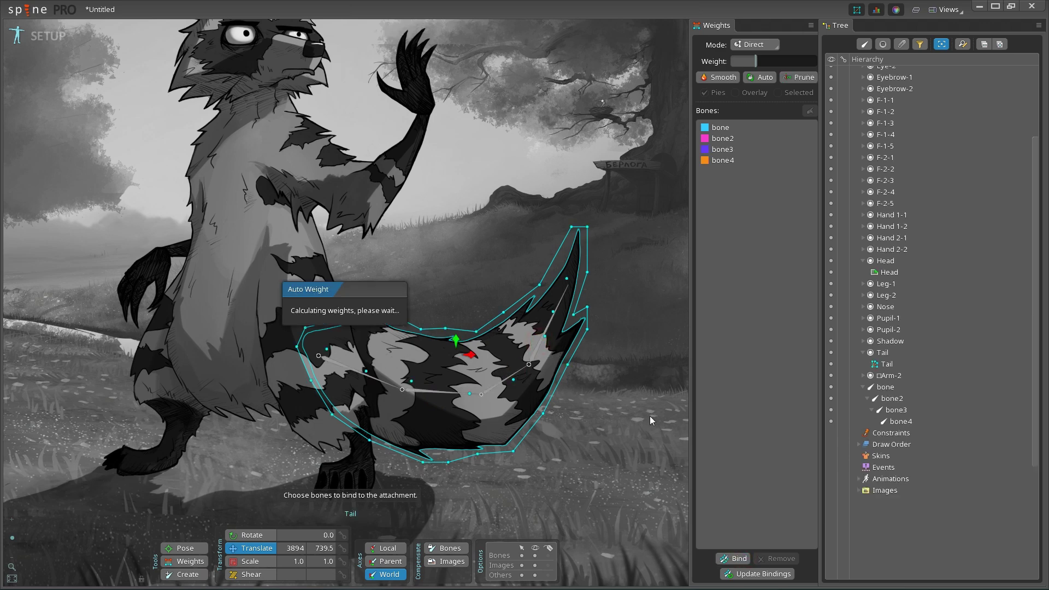
pyautogui.scroll(3, 586, 399)
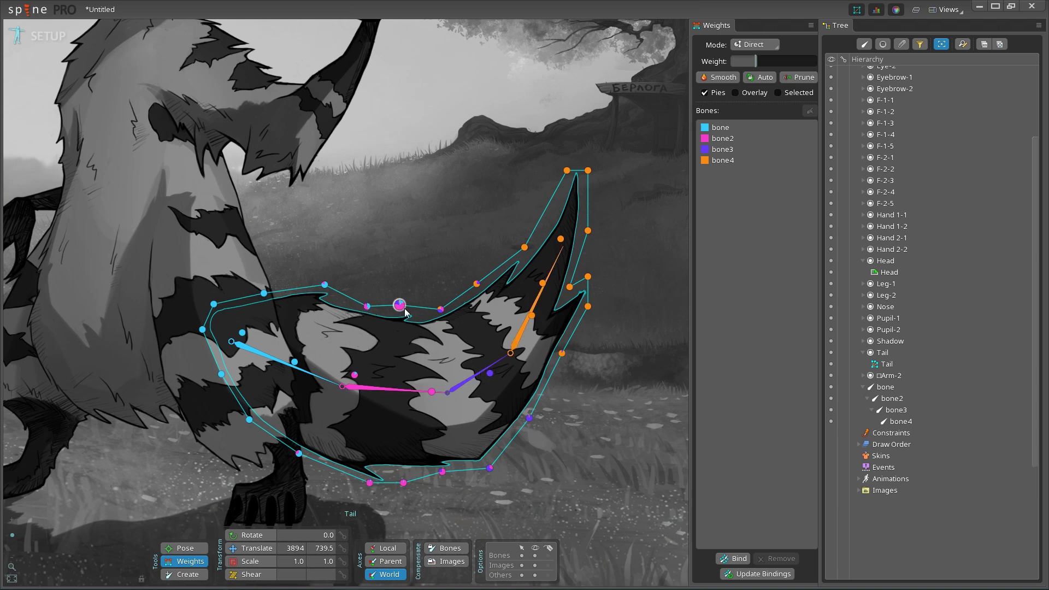
pyautogui.scroll(2, 416, 320)
pyautogui.scroll(2, 492, 328)
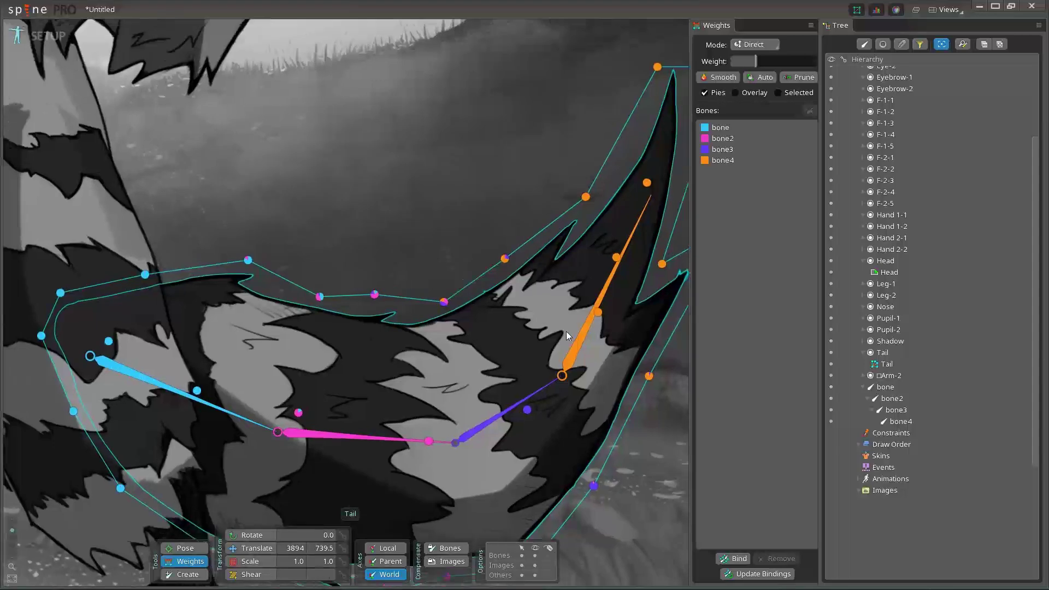
pyautogui.scroll(1, 542, 323)
pyautogui.scroll(1, 546, 317)
pyautogui.scroll(1, 572, 323)
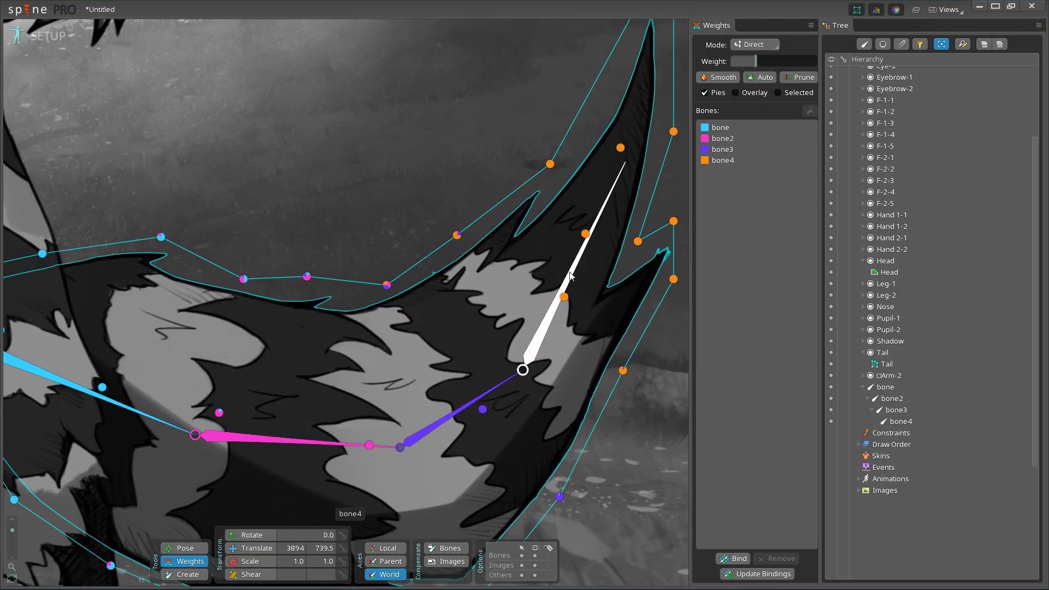
pyautogui.scroll(-1, 546, 280)
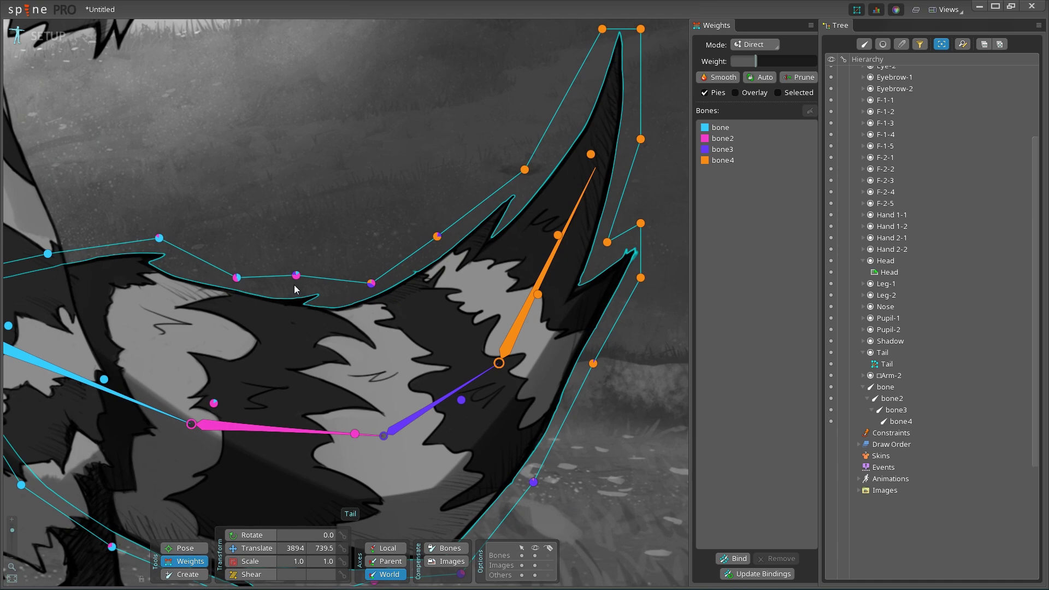
pyautogui.click(184, 562)
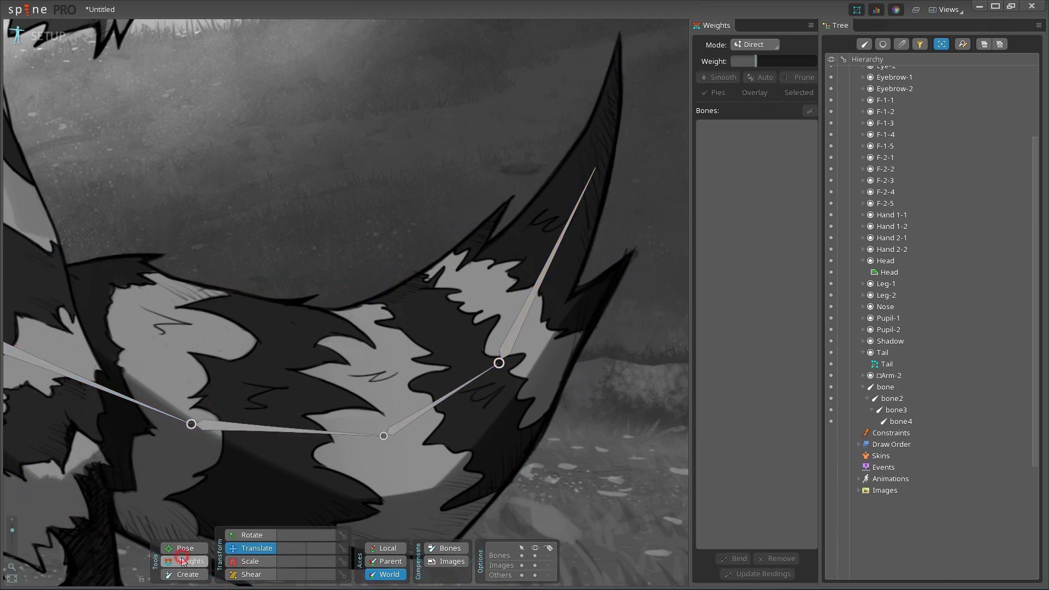
pyautogui.scroll(-5, 501, 312)
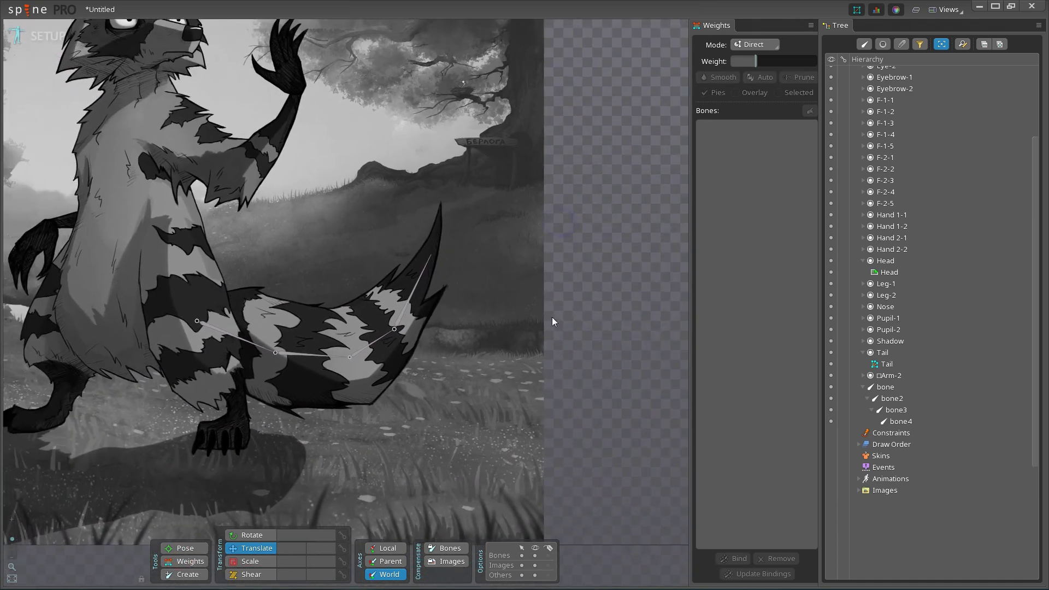
pyautogui.scroll(5, 553, 222)
pyautogui.press('c')
pyautogui.click(470, 285)
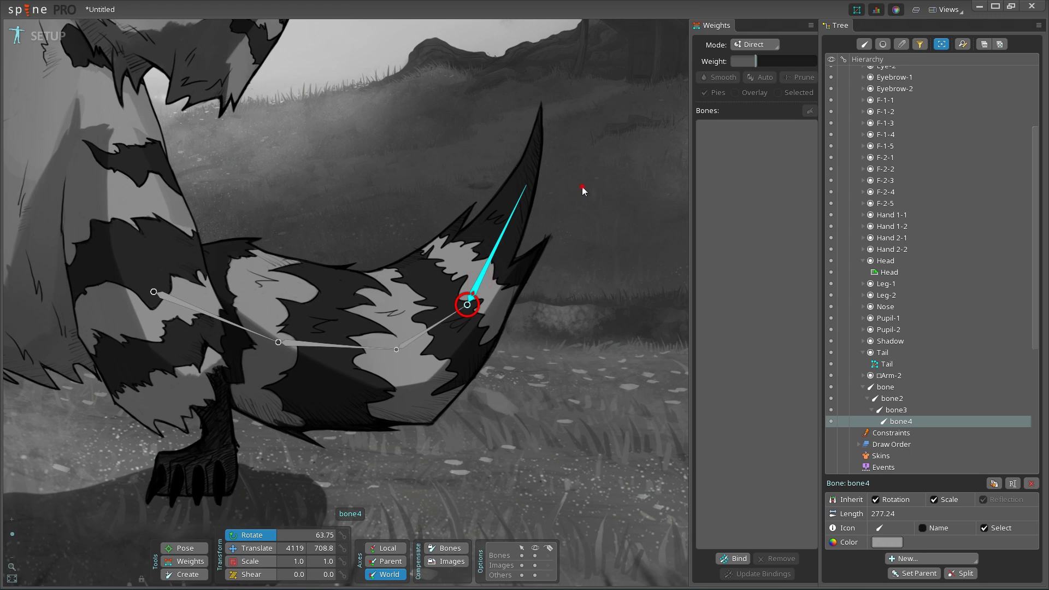
pyautogui.moveTo(586, 187)
pyautogui.mouseDown()
pyautogui.moveTo(633, 311)
pyautogui.moveTo(399, 380)
pyautogui.mouseUp()
pyautogui.click(418, 340)
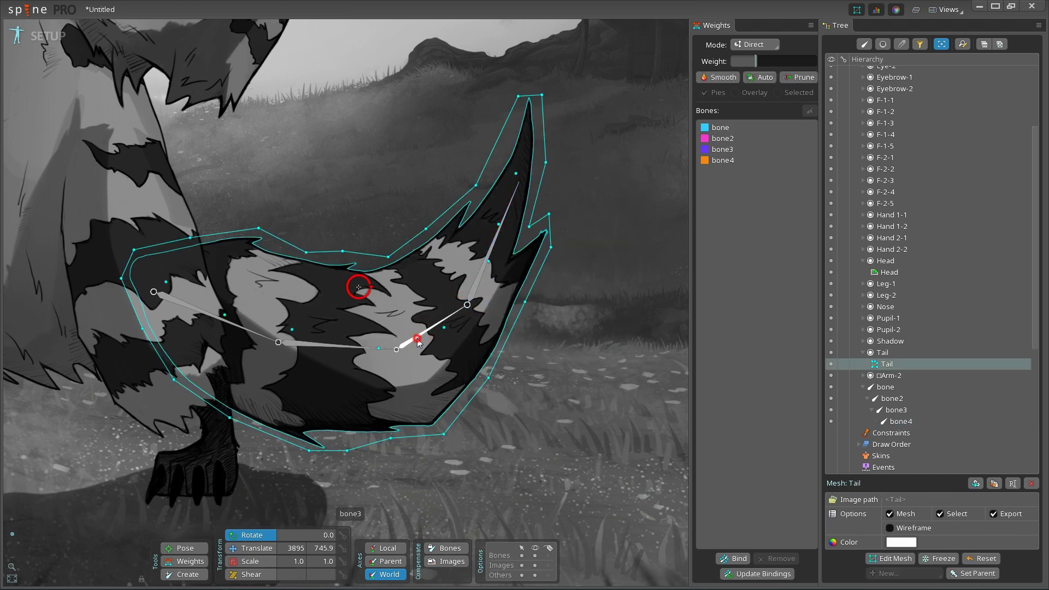
pyautogui.click(418, 340)
pyautogui.moveTo(603, 234); pyautogui.dragTo(581, 235)
pyautogui.click(415, 306)
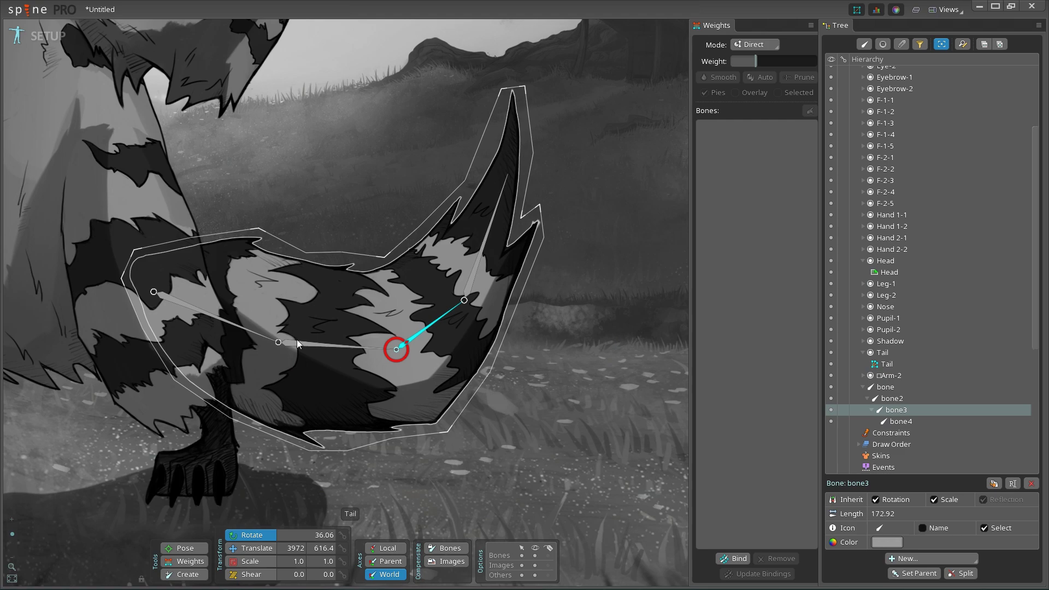
pyautogui.click(308, 346)
pyautogui.moveTo(590, 363); pyautogui.dragTo(583, 346)
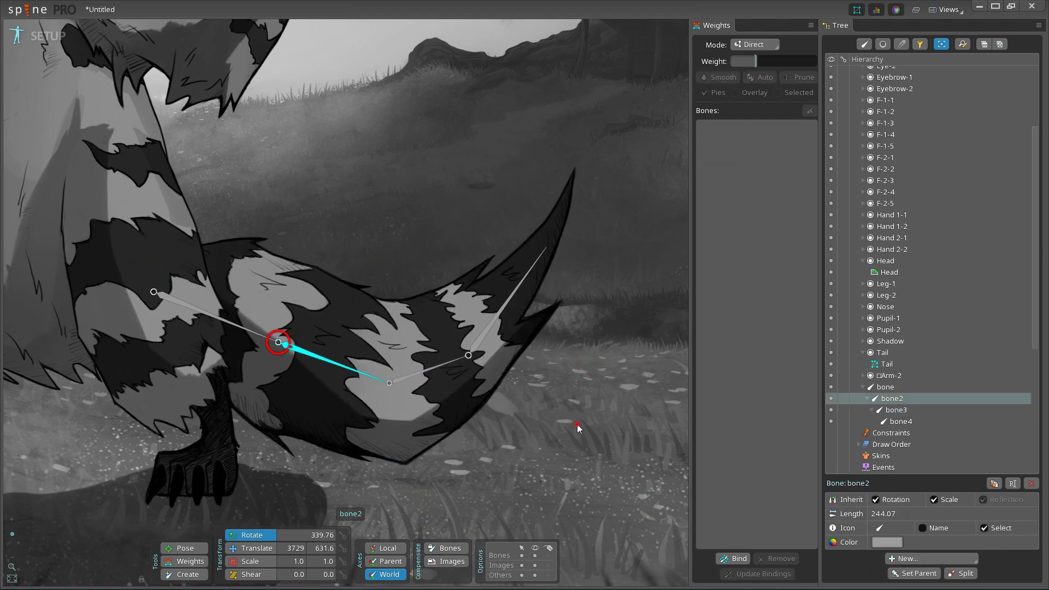
pyautogui.scroll(-3, 321, 107)
pyautogui.scroll(2, 658, 378)
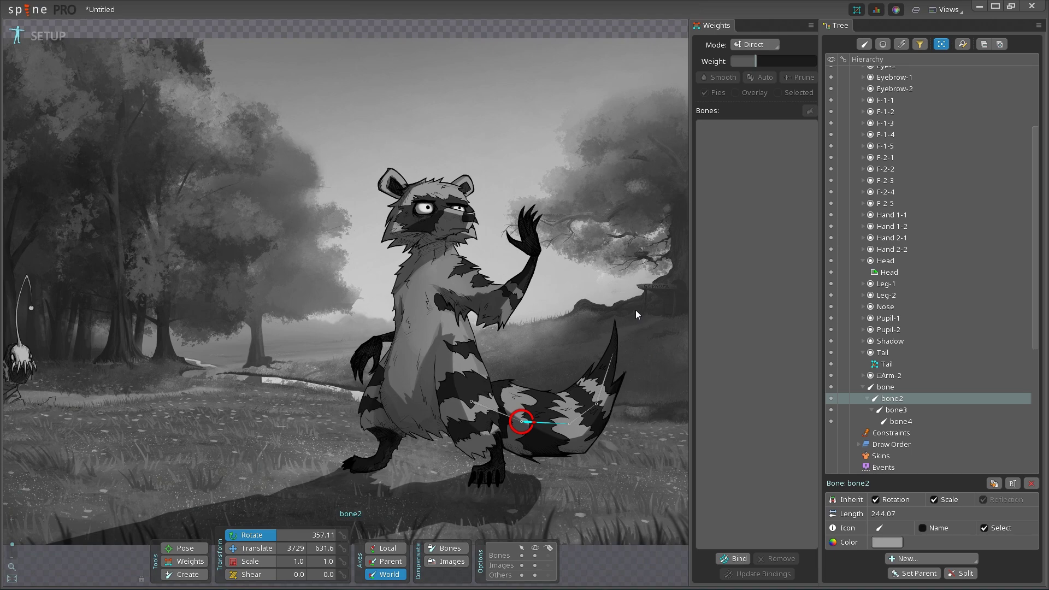
pyautogui.moveTo(628, 273); pyautogui.dragTo(608, 301)
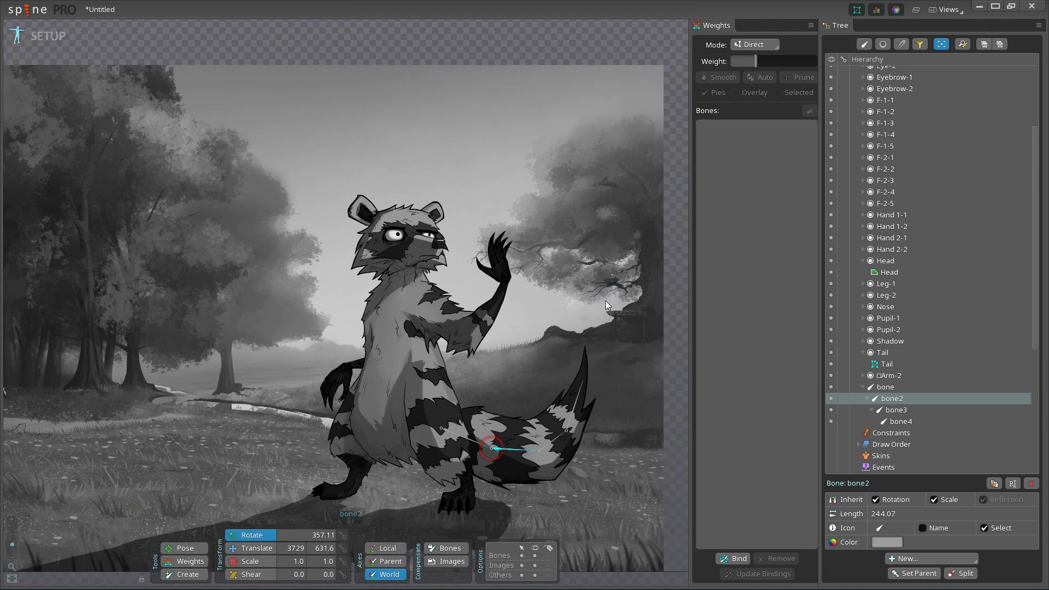
pyautogui.scroll(2, 572, 313)
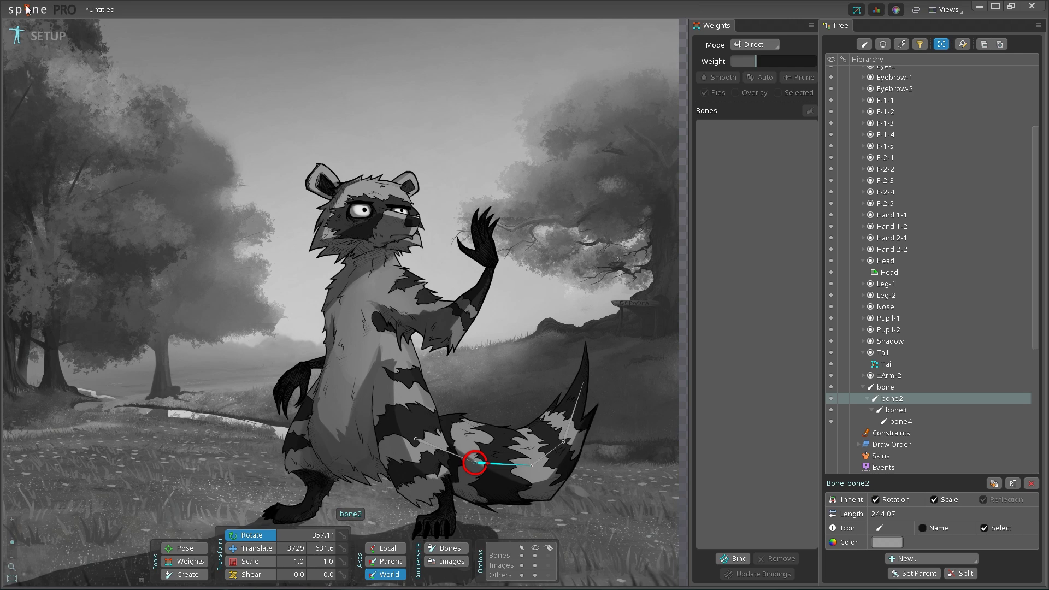
# Open the recent Енот project, discarding the unsaved untitled scene
pyautogui.click(28, 11)
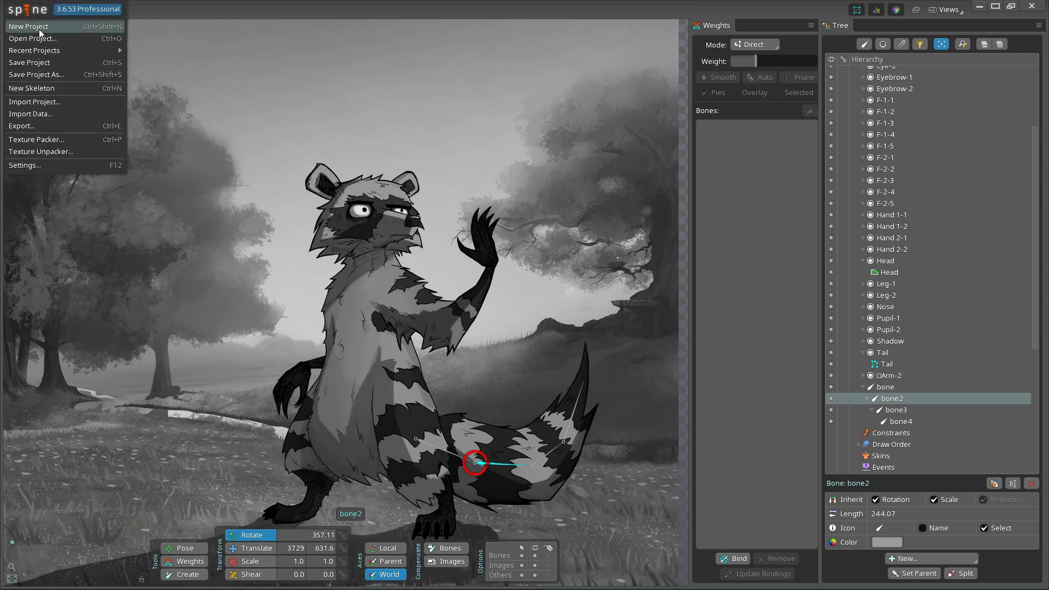
pyautogui.moveTo(54, 56)
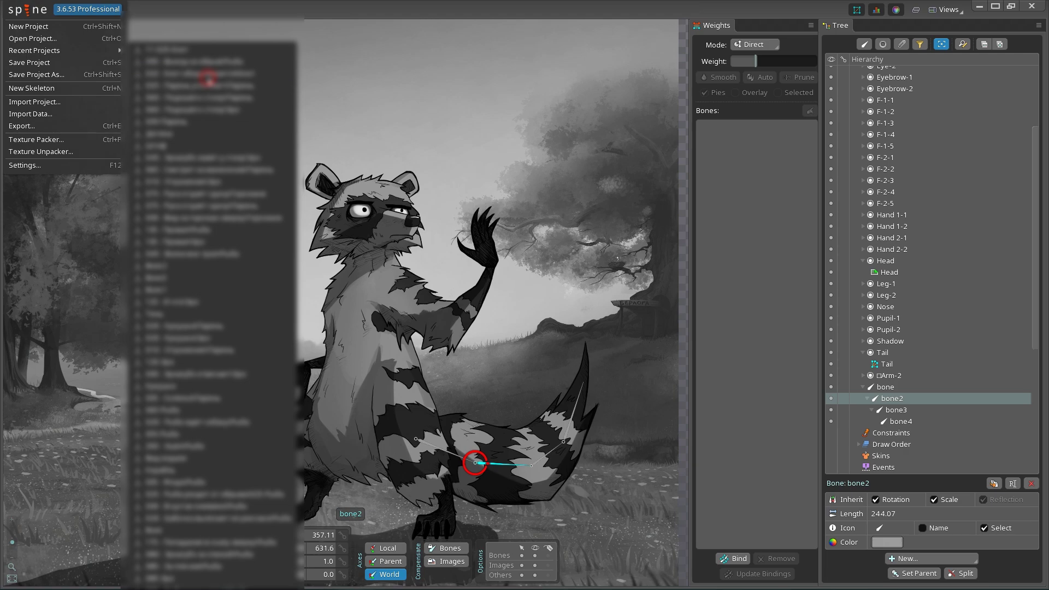
pyautogui.click(207, 74)
pyautogui.click(250, 321)
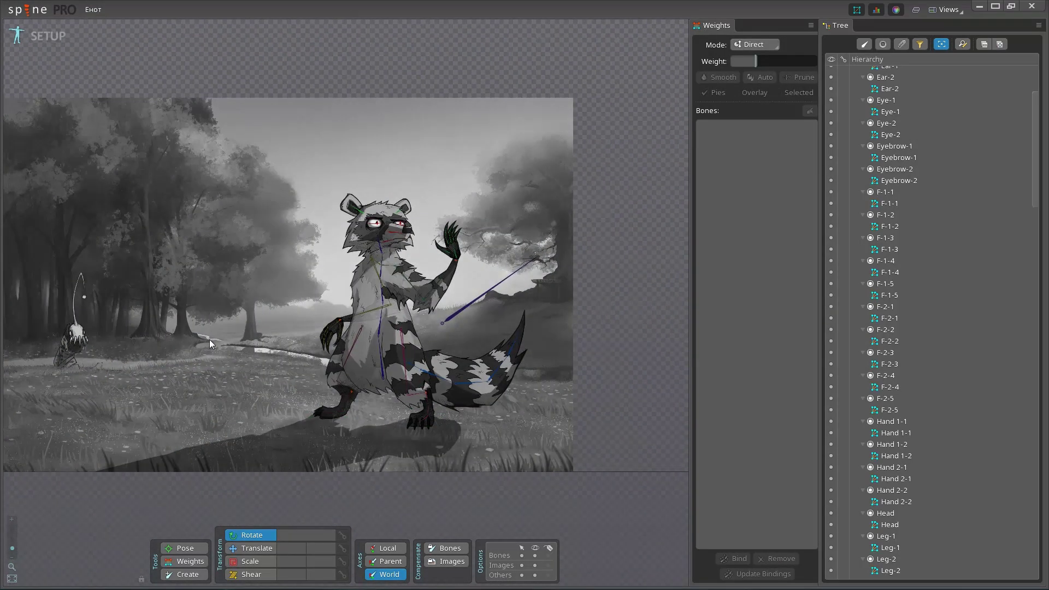
# Centre the raccoon, test-move the raised hand's IK 2 target, then undo the moves
pyautogui.scroll(3, 209, 344)
pyautogui.scroll(2, 315, 322)
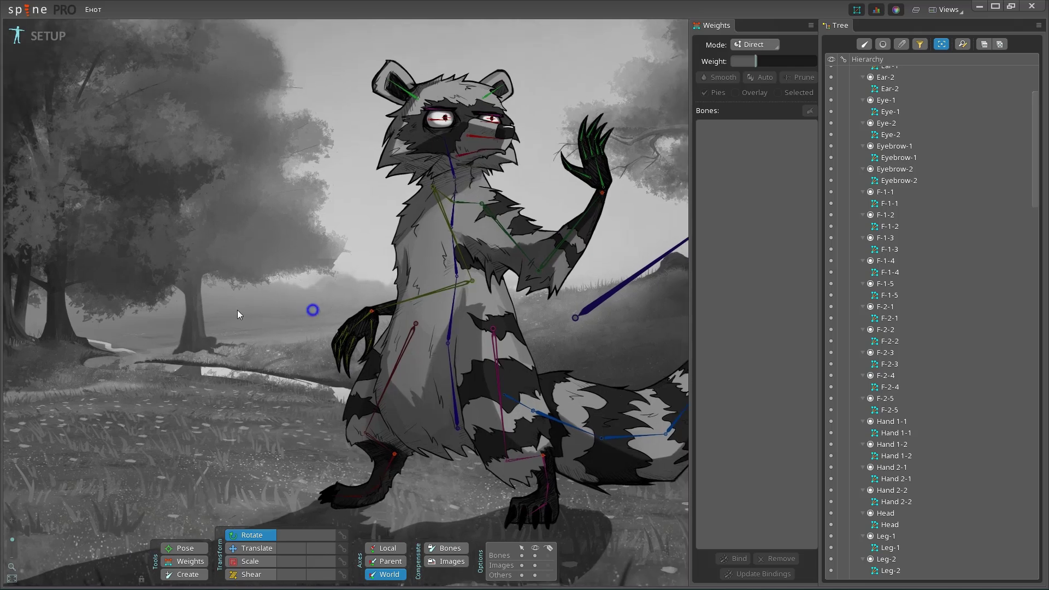
pyautogui.moveTo(237, 310); pyautogui.dragTo(114, 310)
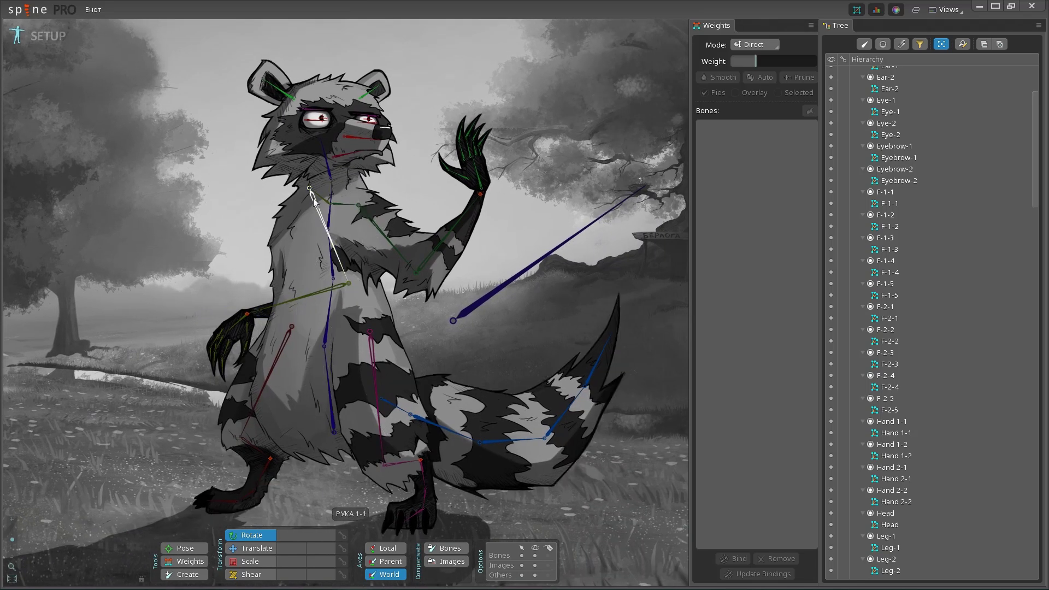
pyautogui.scroll(5, 492, 224)
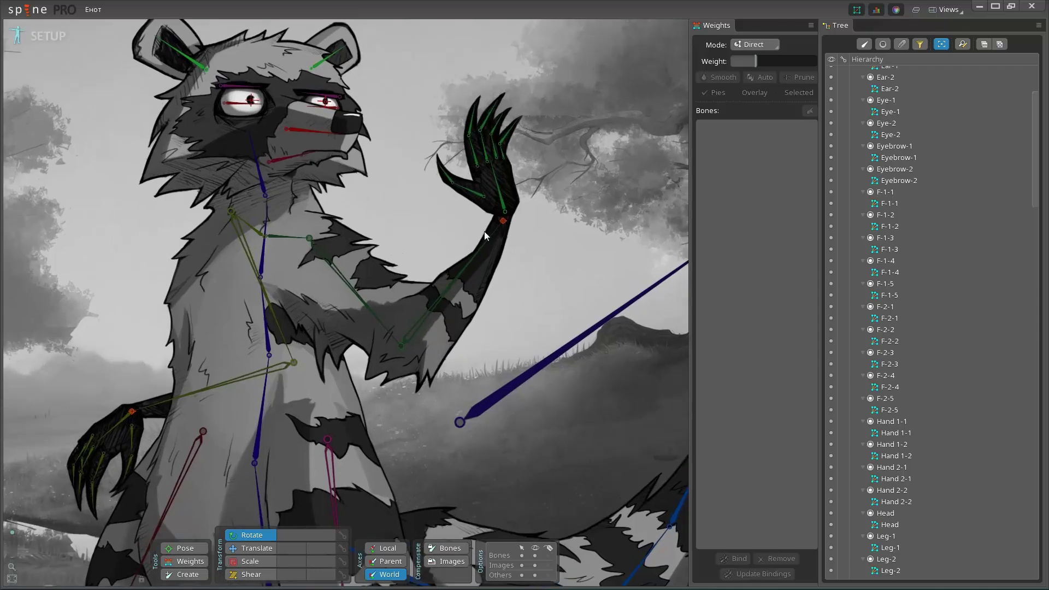
pyautogui.click(504, 219)
pyautogui.press('v')
pyautogui.scroll(-2, 533, 224)
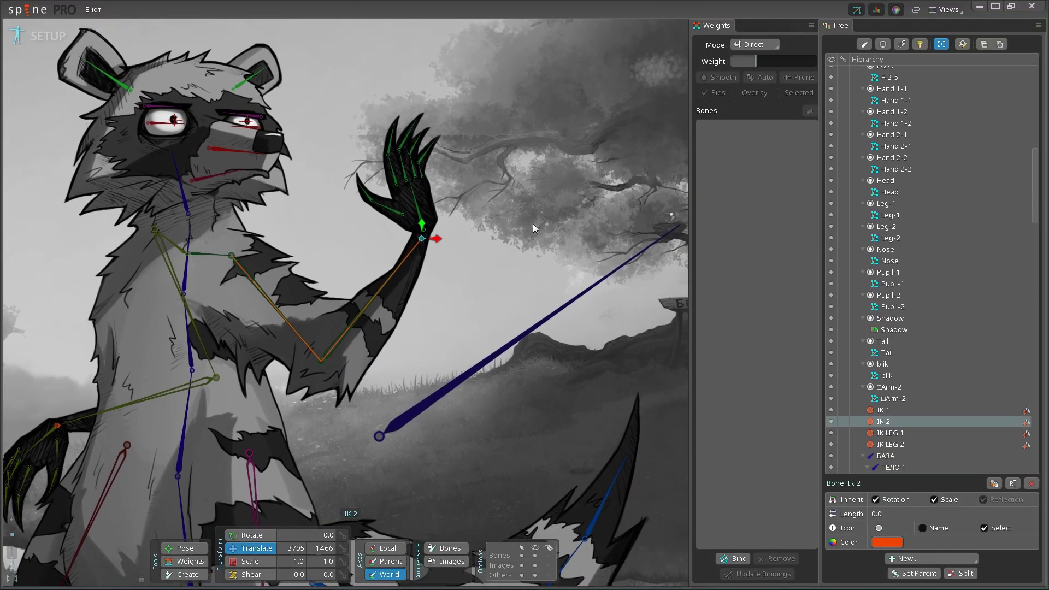
pyautogui.moveTo(488, 280); pyautogui.dragTo(506, 299)
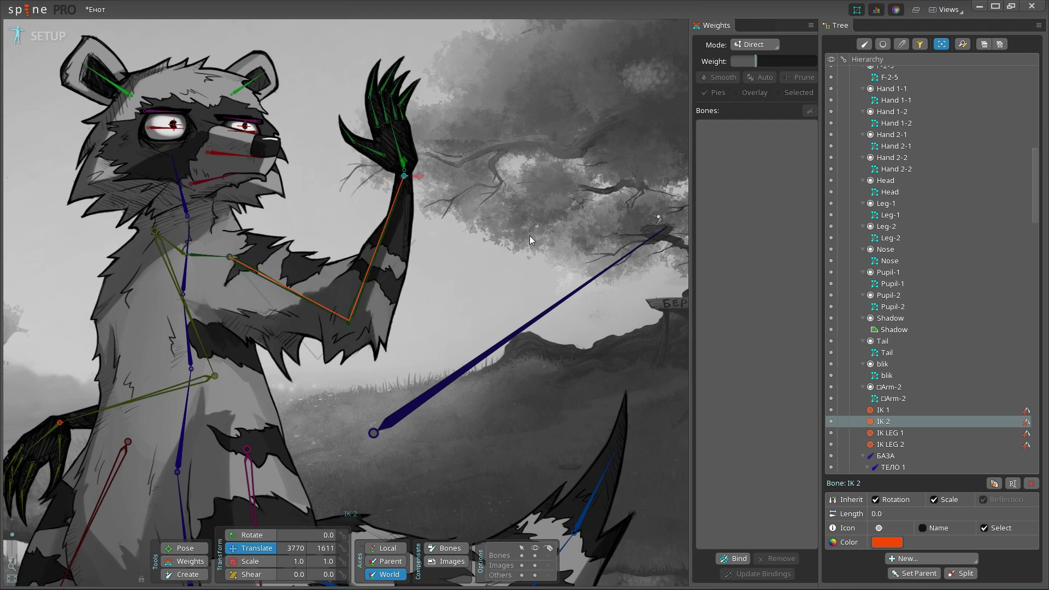
pyautogui.moveTo(507, 299)
pyautogui.mouseDown()
pyautogui.moveTo(436, 246)
pyautogui.moveTo(481, 310)
pyautogui.mouseUp()
pyautogui.hotkey('ctrl', 'z')
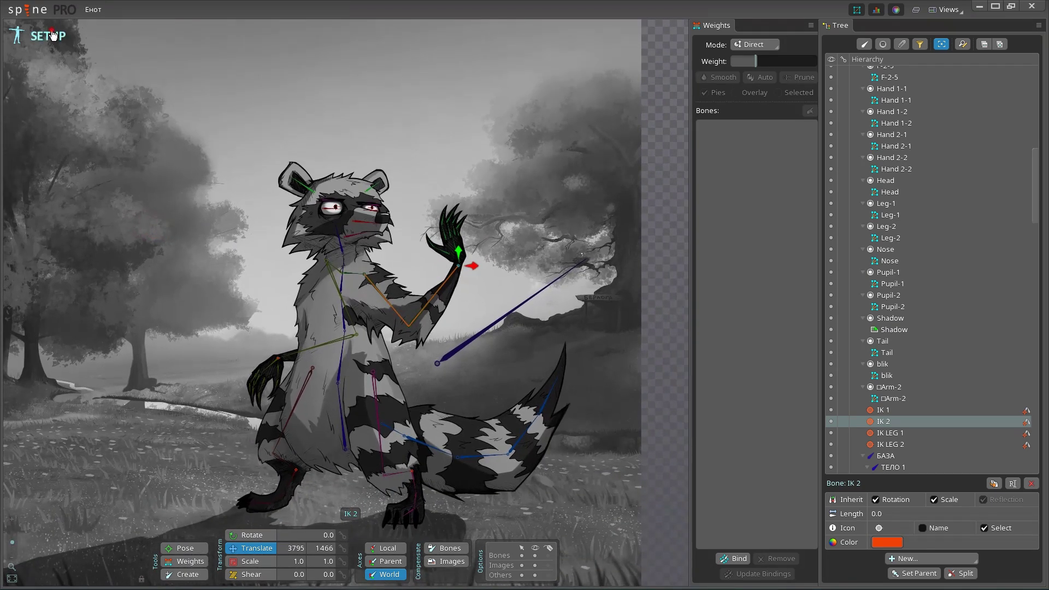
# Switch from Setup to Animate mode so the animation timeline shows
pyautogui.click(48, 36)
pyautogui.scroll(3, 201, 262)
pyautogui.scroll(2, 201, 260)
pyautogui.scroll(2, 201, 261)
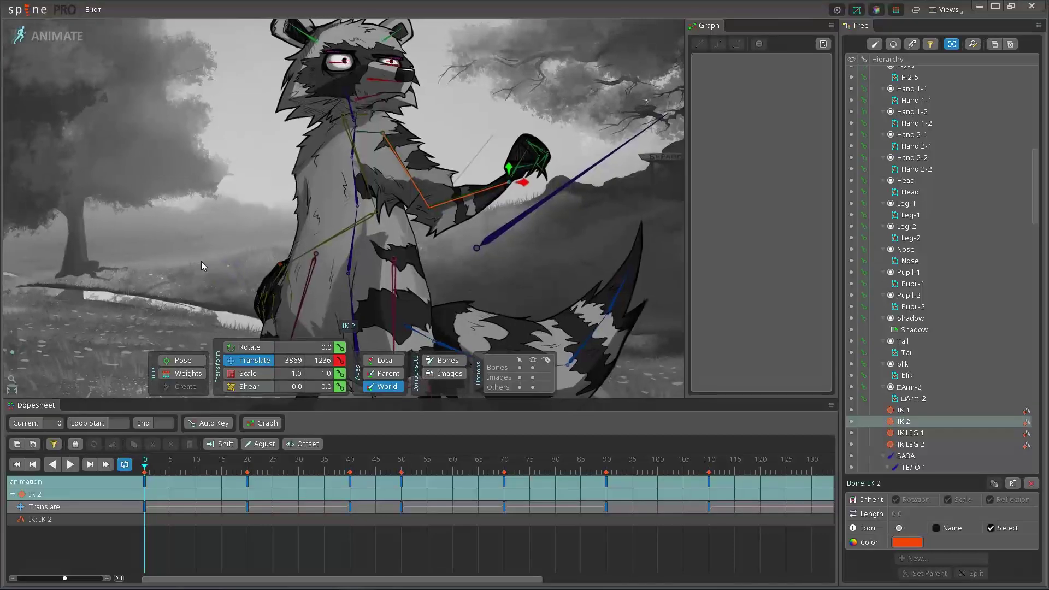
pyautogui.scroll(-2, 219, 261)
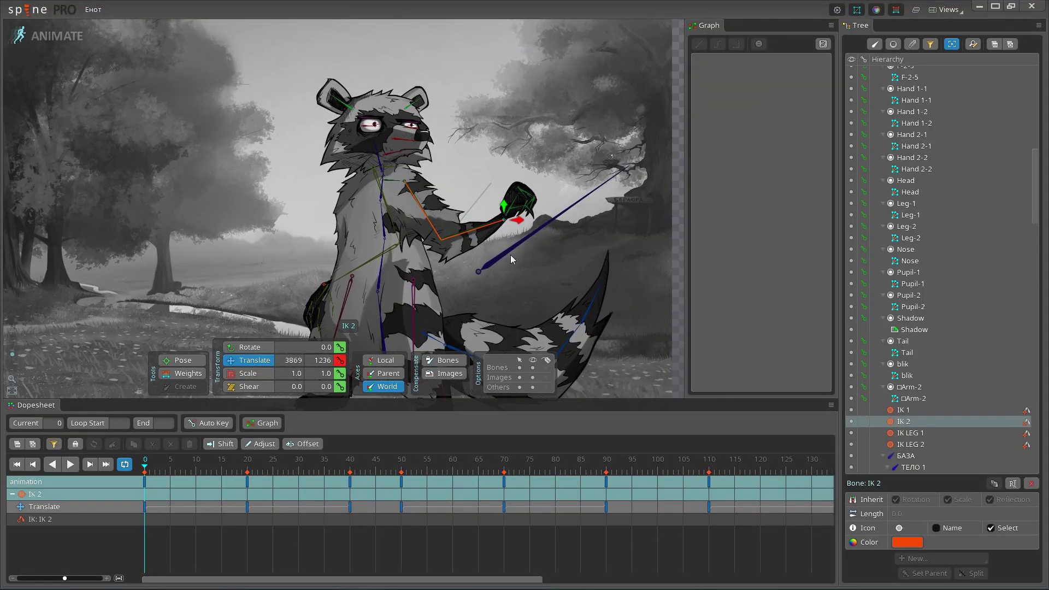
pyautogui.click(507, 250)
pyautogui.moveTo(595, 255)
pyautogui.mouseDown()
pyautogui.moveTo(625, 209)
pyautogui.moveTo(642, 214)
pyautogui.mouseUp()
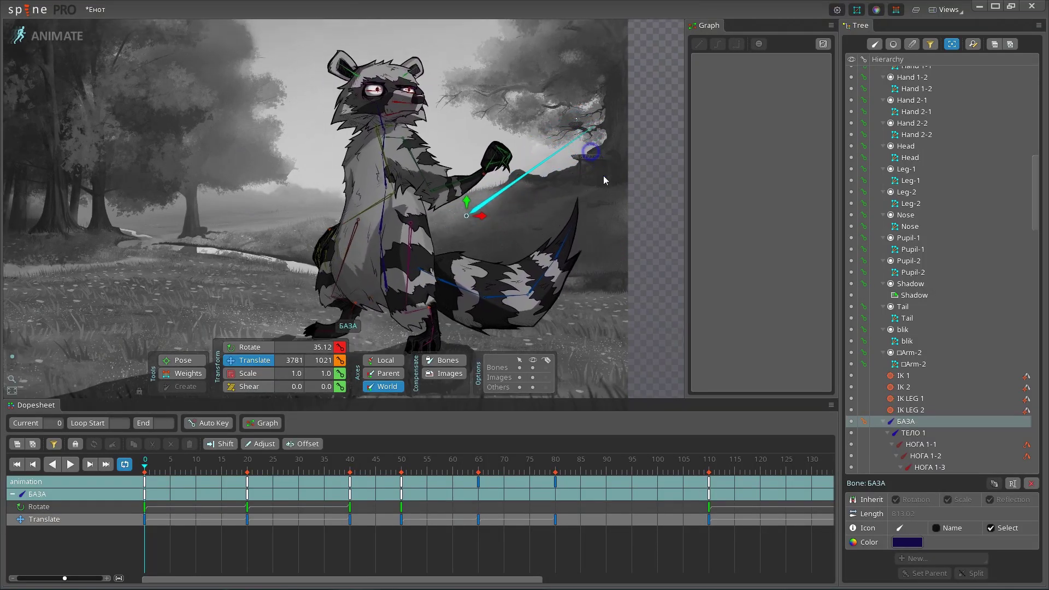
pyautogui.moveTo(642, 214); pyautogui.dragTo(612, 198)
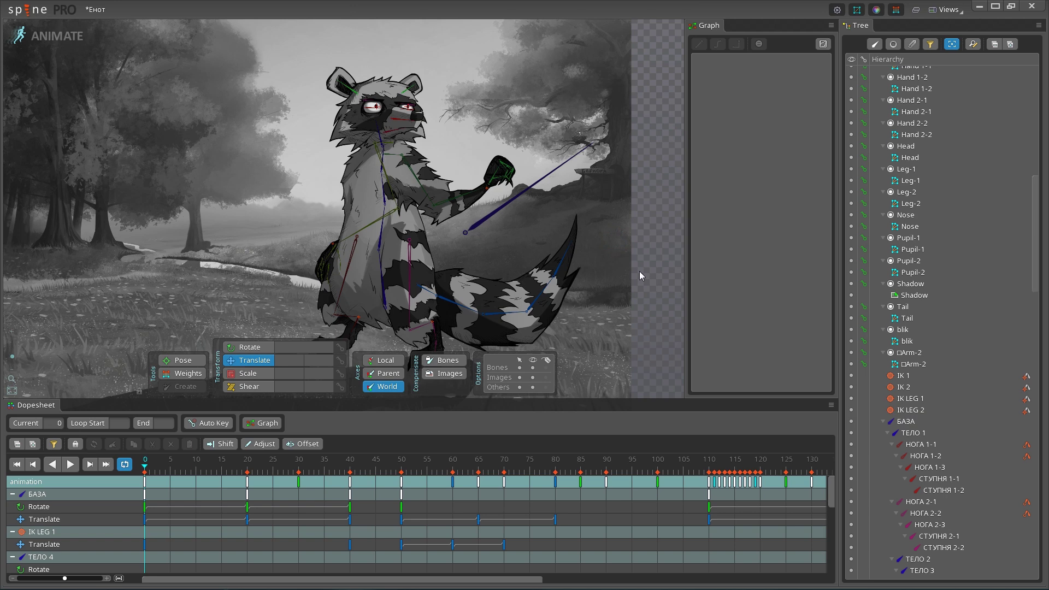
pyautogui.scroll(2, 640, 271)
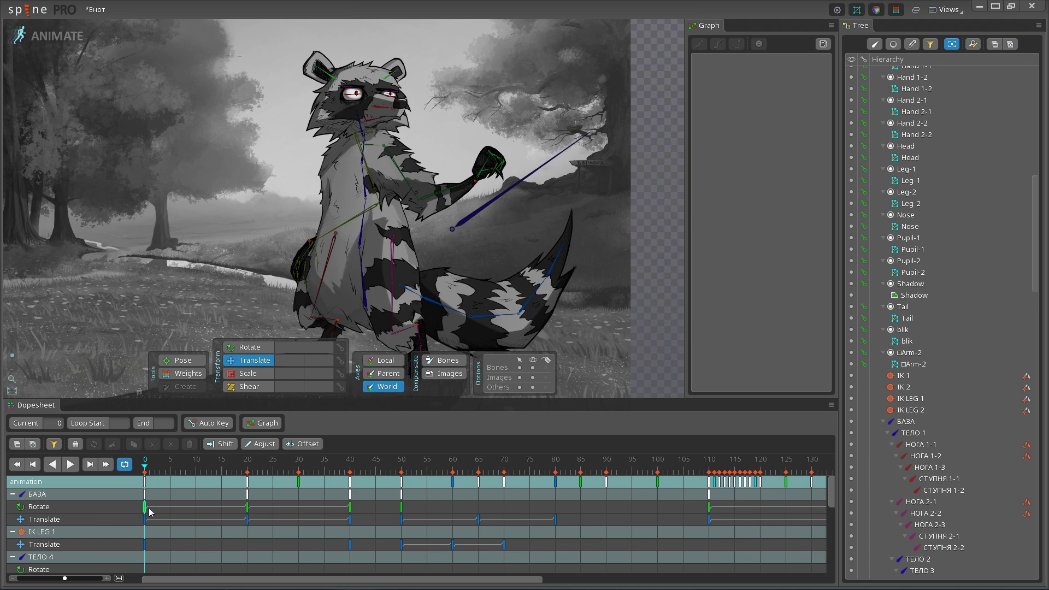
pyautogui.click(490, 209)
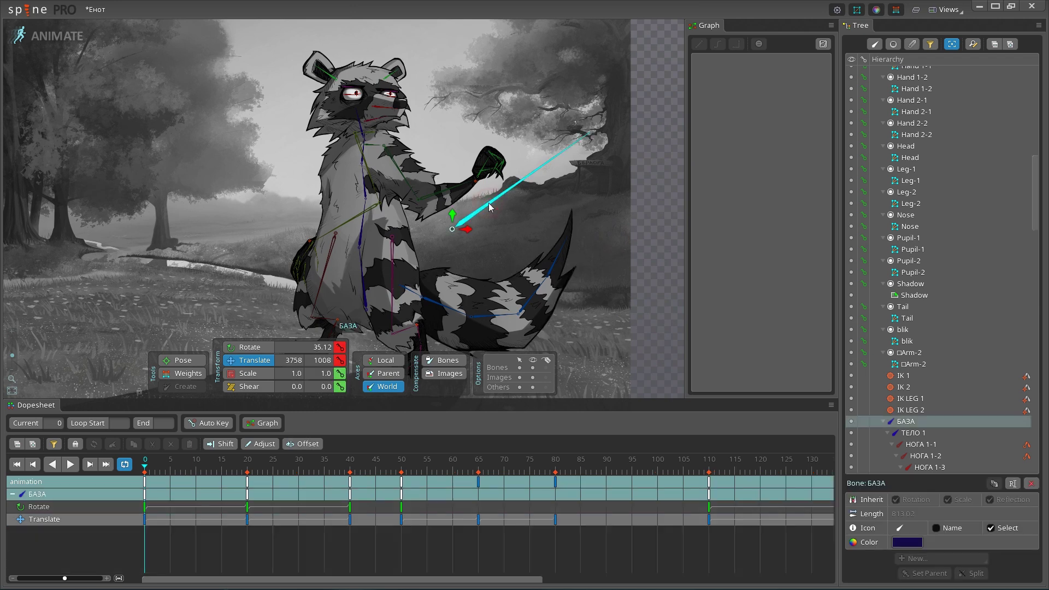
pyautogui.moveTo(599, 217)
pyautogui.mouseDown()
pyautogui.moveTo(596, 234)
pyautogui.moveTo(572, 239)
pyautogui.mouseUp()
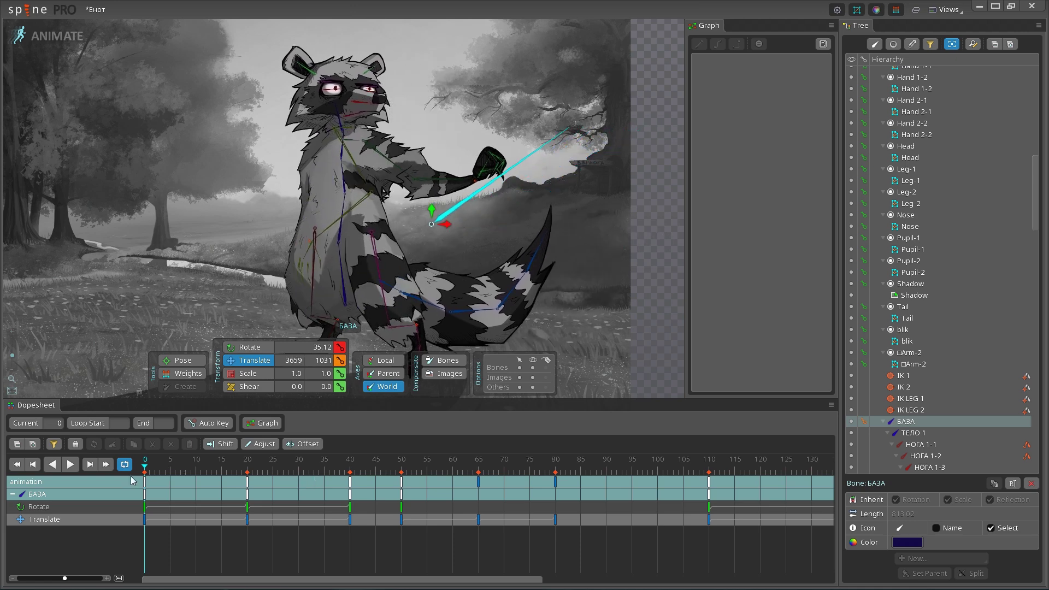
pyautogui.click(145, 473)
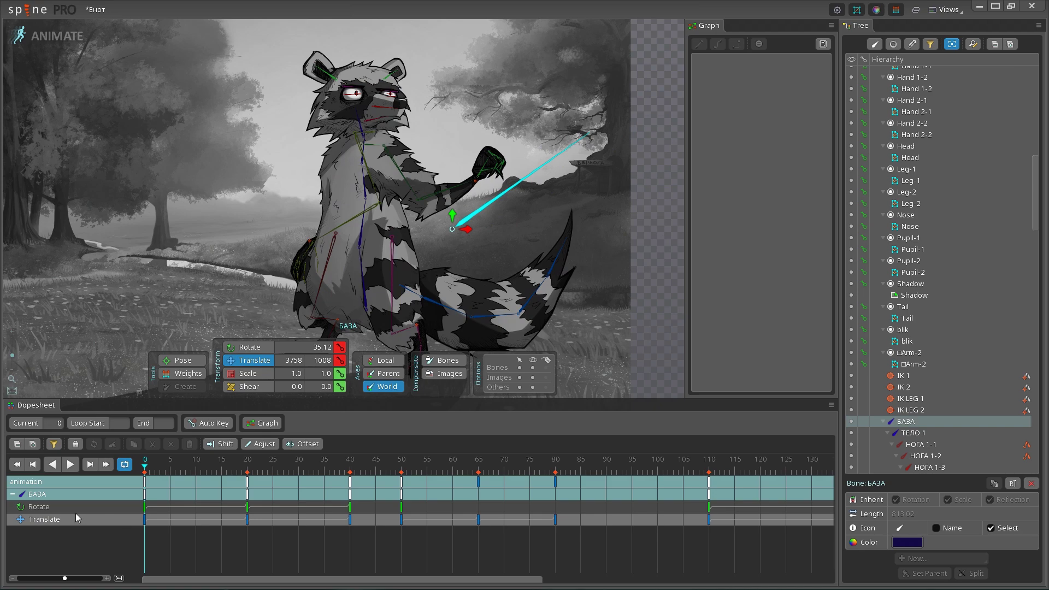
pyautogui.press('c')
pyautogui.moveTo(148, 216); pyautogui.dragTo(477, 185)
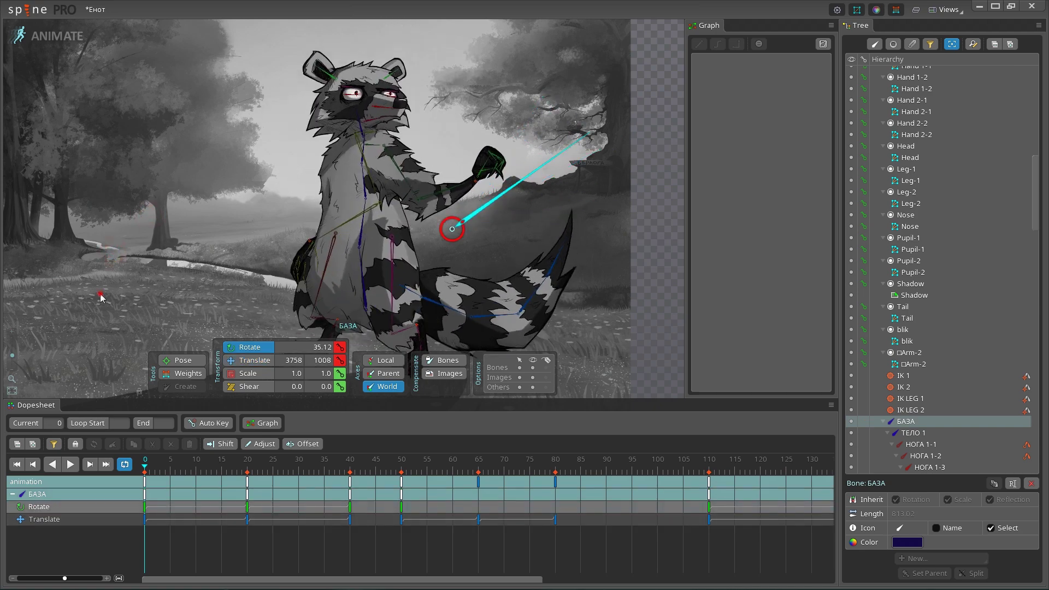
pyautogui.press('Escape')
pyautogui.scroll(-3, 194, 90)
# Select the ГОЛОВА head bone and rotate it to tilt the raccoon's head
pyautogui.scroll(-1, 355, 128)
pyautogui.click(326, 113)
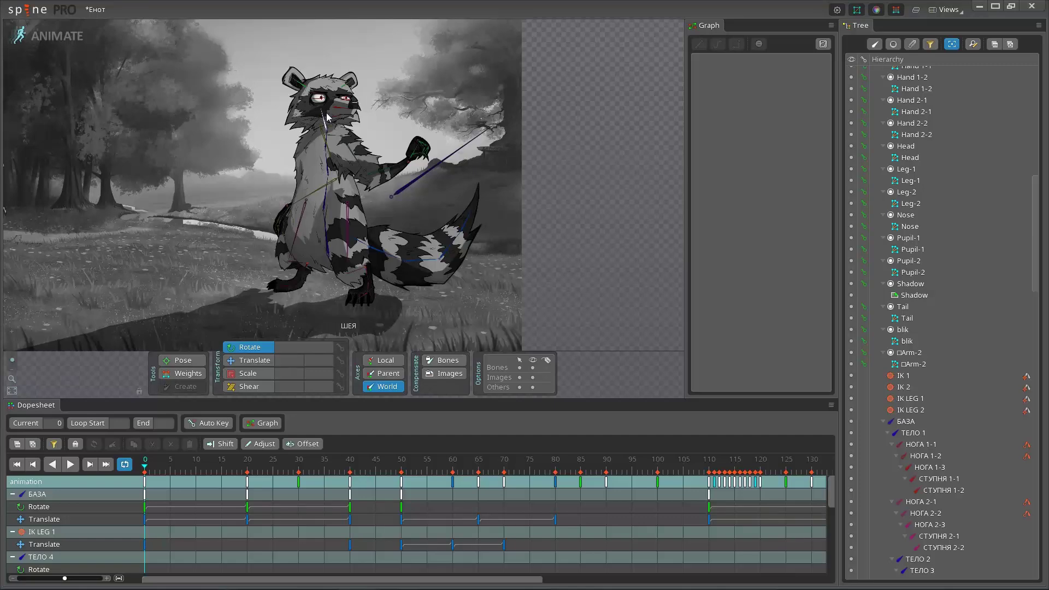
pyautogui.click(334, 116)
pyautogui.scroll(2, 231, 107)
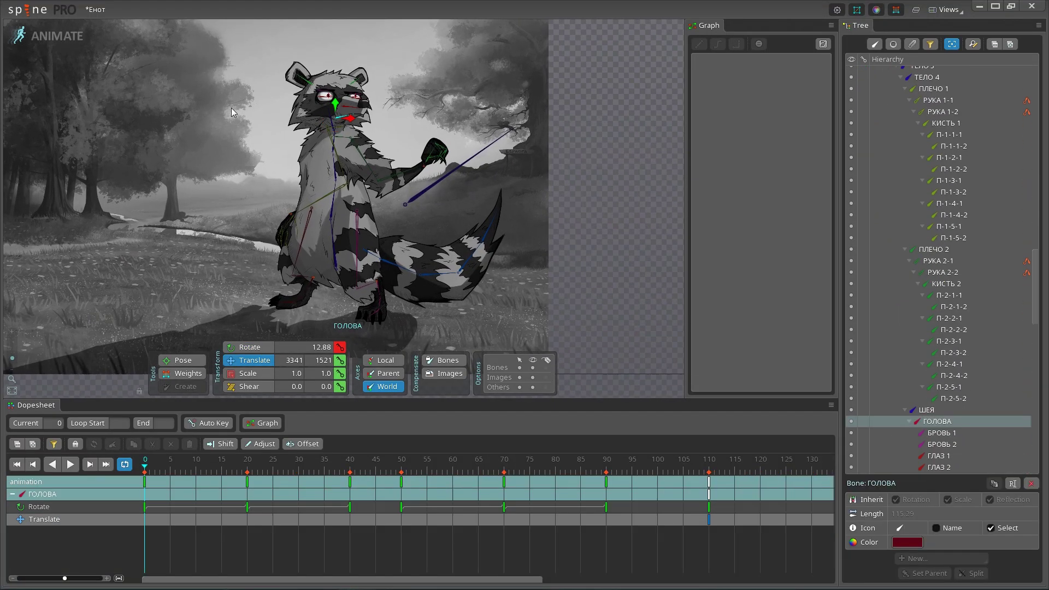
pyautogui.press('c')
pyautogui.moveTo(231, 115)
pyautogui.mouseDown()
pyautogui.moveTo(248, 111)
pyautogui.moveTo(240, 172)
pyautogui.mouseUp()
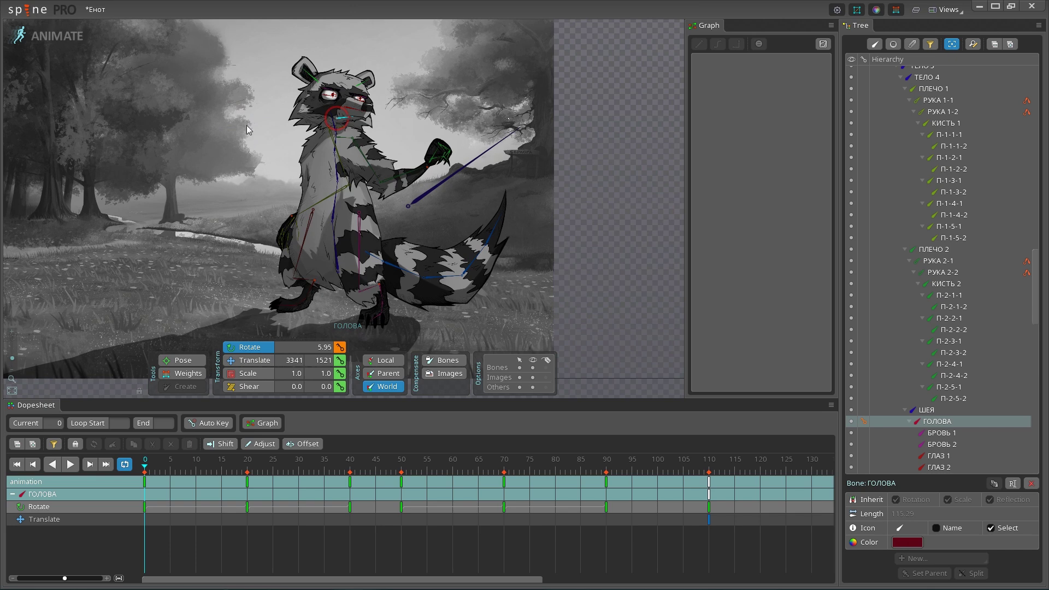
# Clear the selection, check frame 146, then return to the first frame
pyautogui.moveTo(126, 204); pyautogui.dragTo(216, 243)
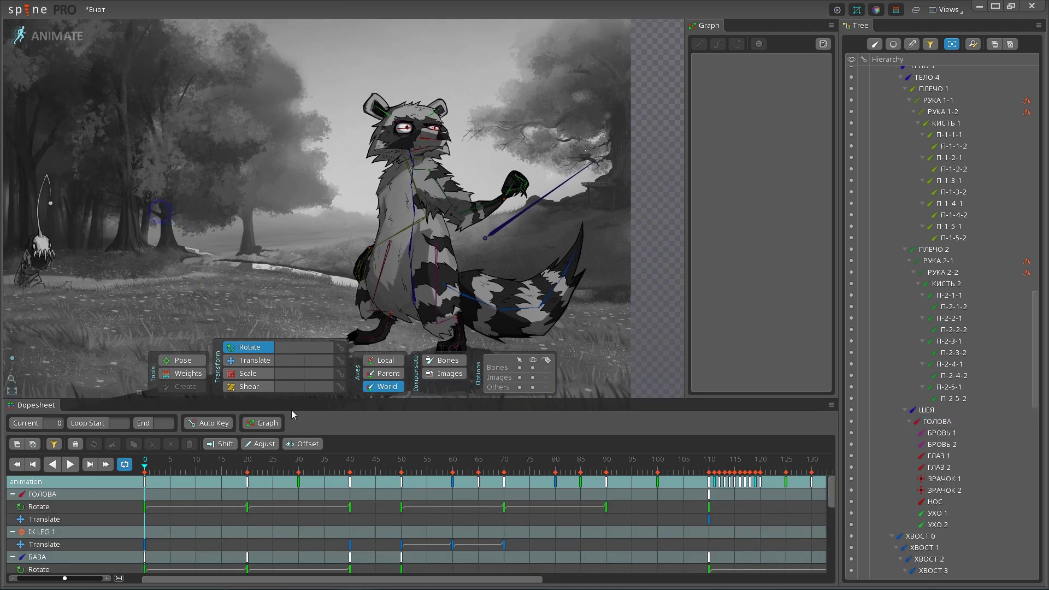
pyautogui.scroll(-3, 499, 467)
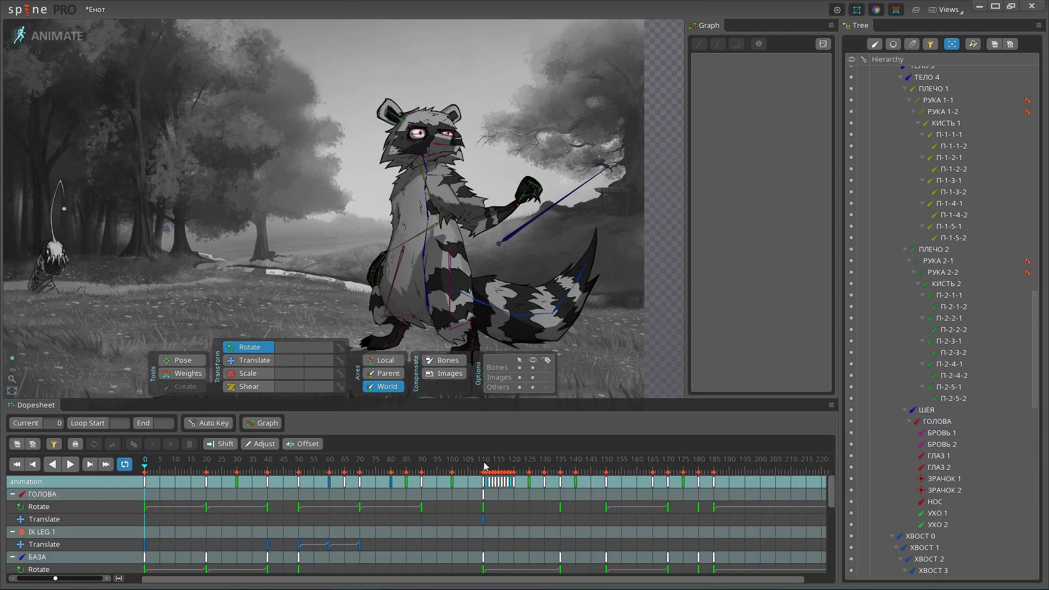
pyautogui.click(595, 468)
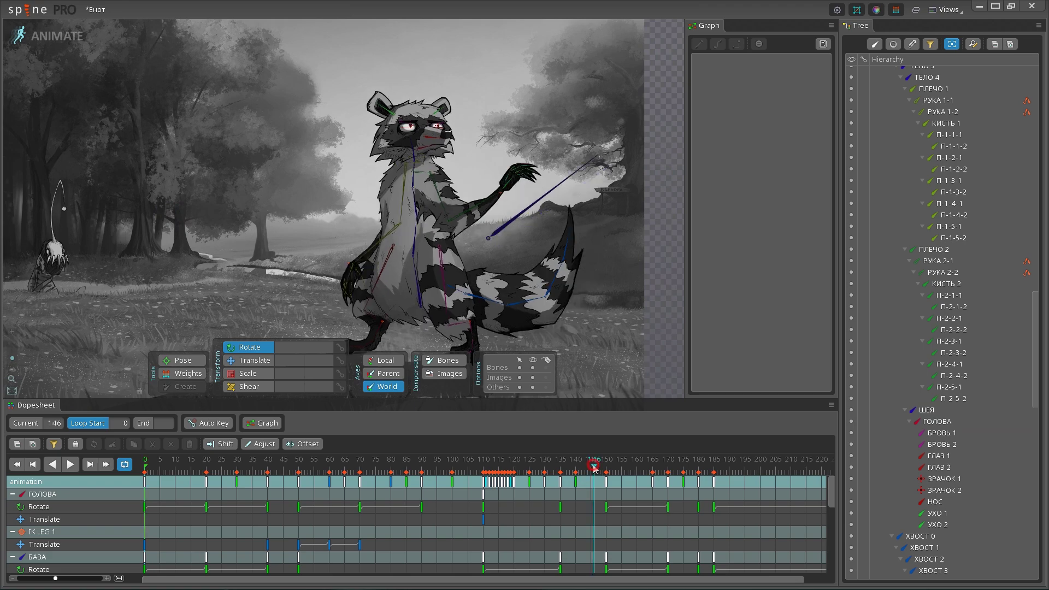
pyautogui.press('Home')
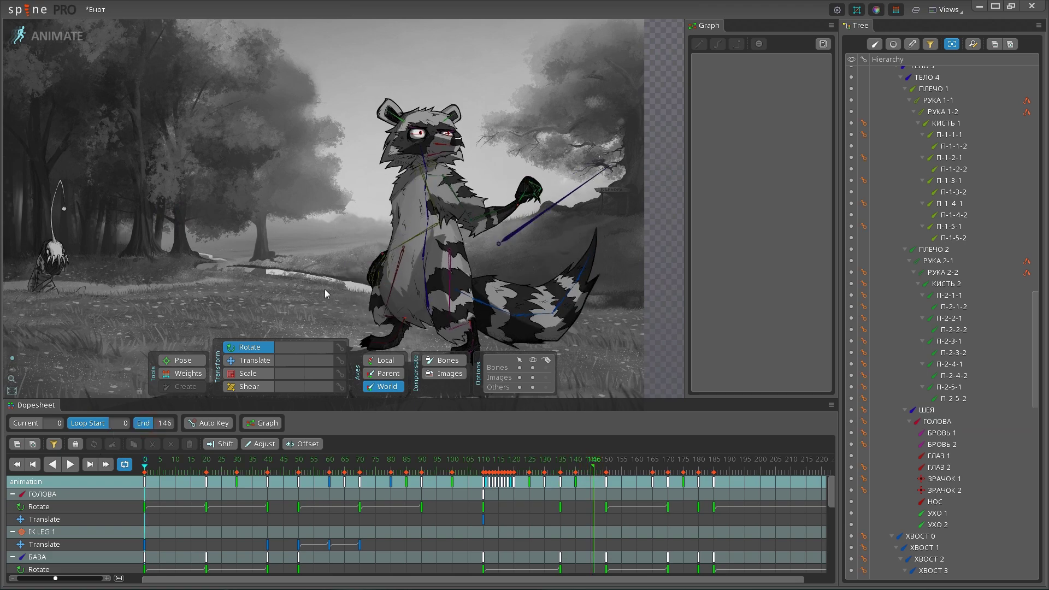
pyautogui.scroll(2, 325, 289)
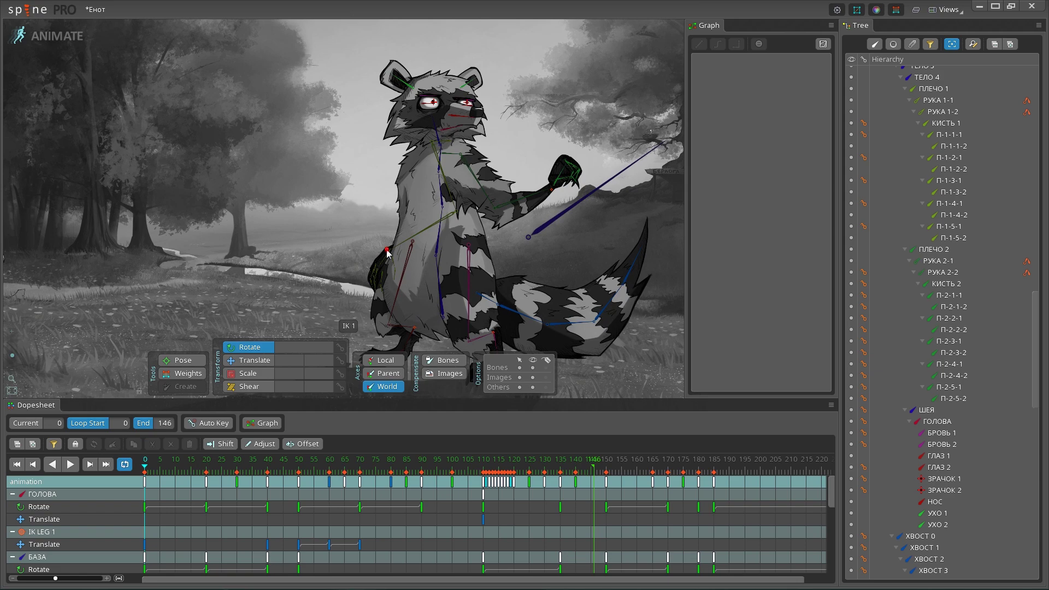
# Deselect IK 1, play the animation and hide the bone overlays
pyautogui.click(387, 251)
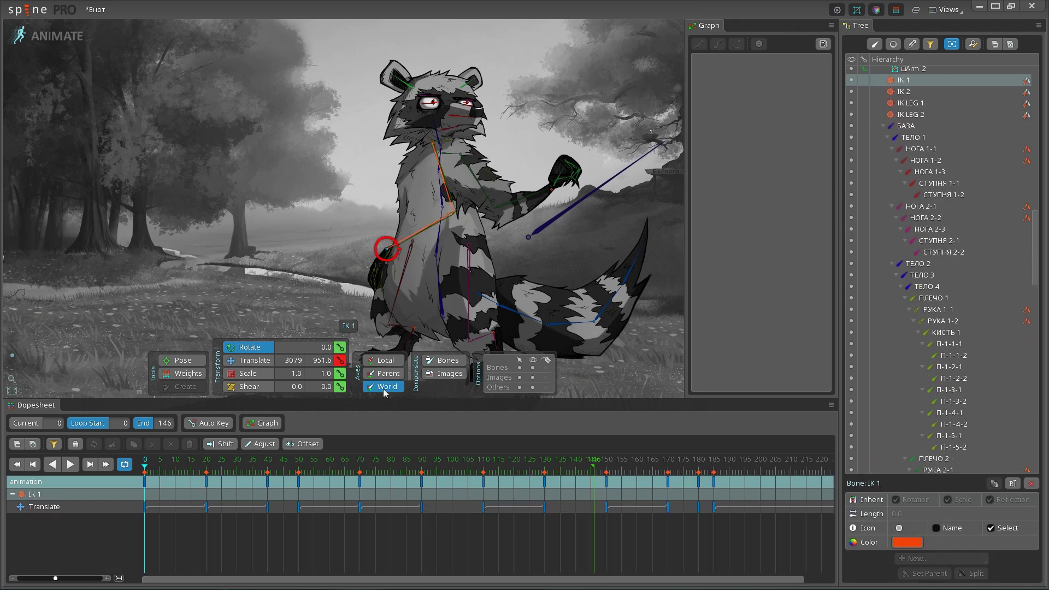
pyautogui.click(252, 188)
pyautogui.press('space')
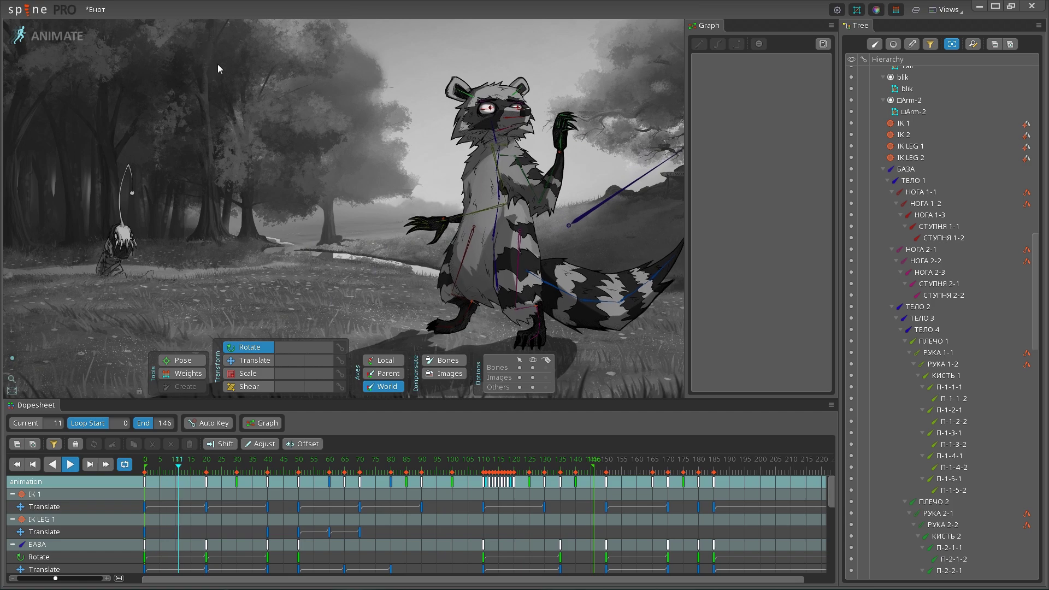
pyautogui.click(532, 367)
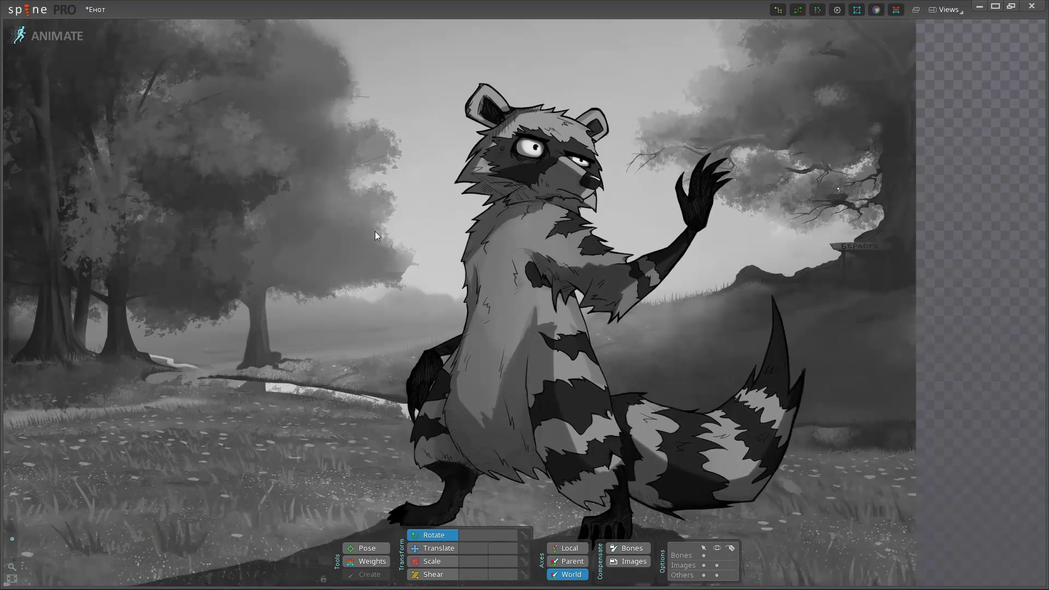
# Restore the side panels and hide the Backstage forest background in the Tree
pyautogui.scroll(-3, 372, 232)
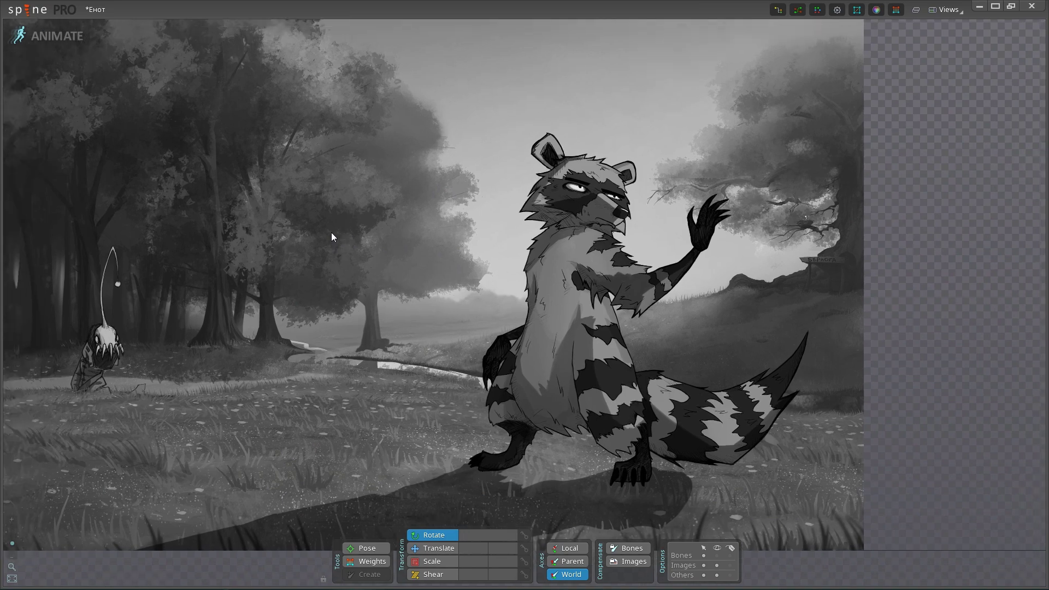
pyautogui.moveTo(332, 232); pyautogui.dragTo(352, 240)
pyautogui.press('`')
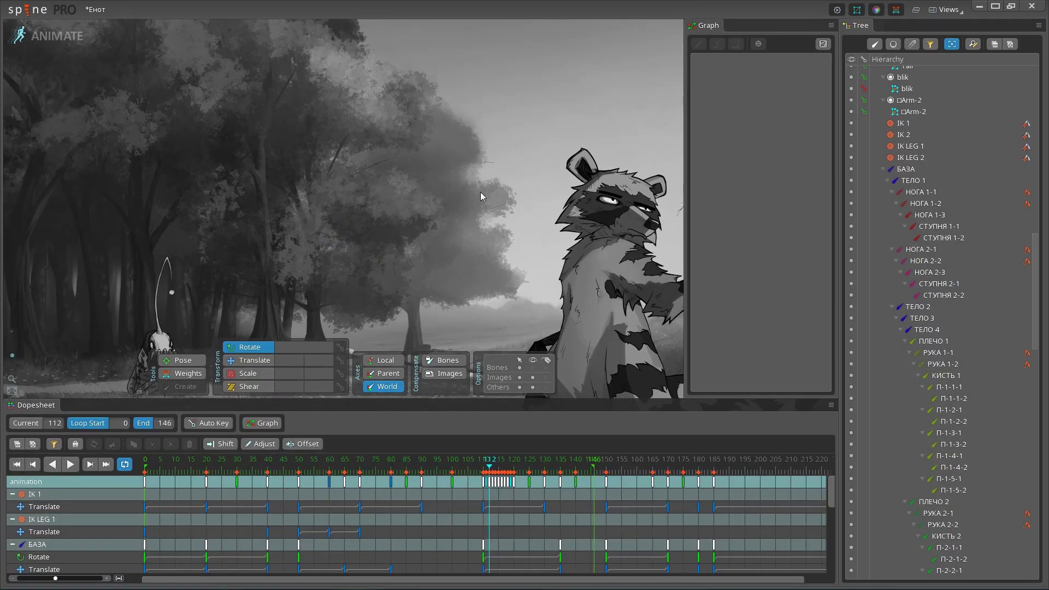
pyautogui.scroll(-5, 968, 256)
pyautogui.scroll(-5, 968, 256)
pyautogui.scroll(-5, 968, 260)
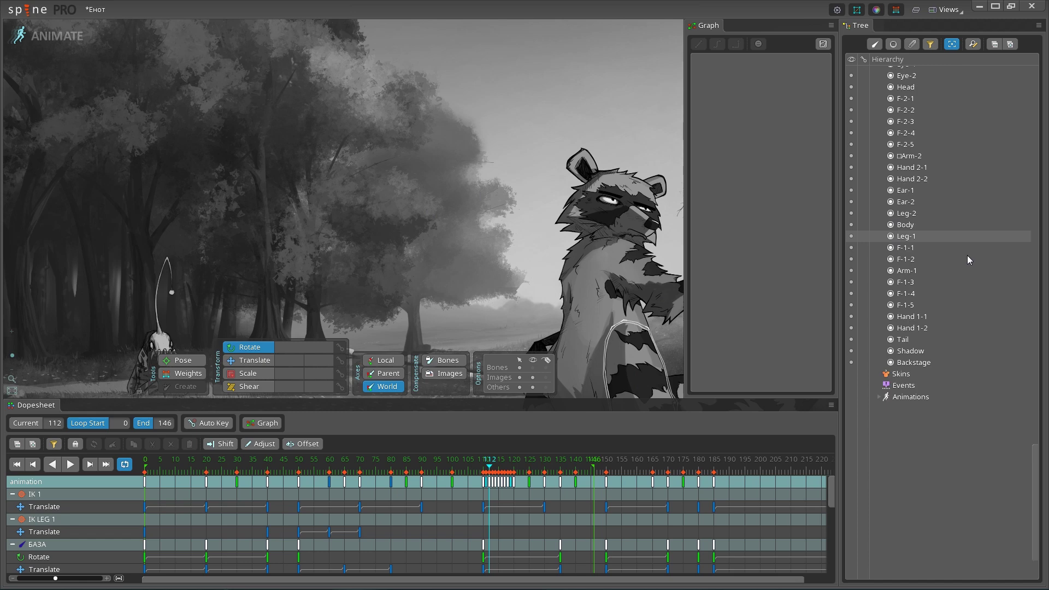
pyautogui.scroll(-5, 968, 260)
pyautogui.scroll(-2, 968, 260)
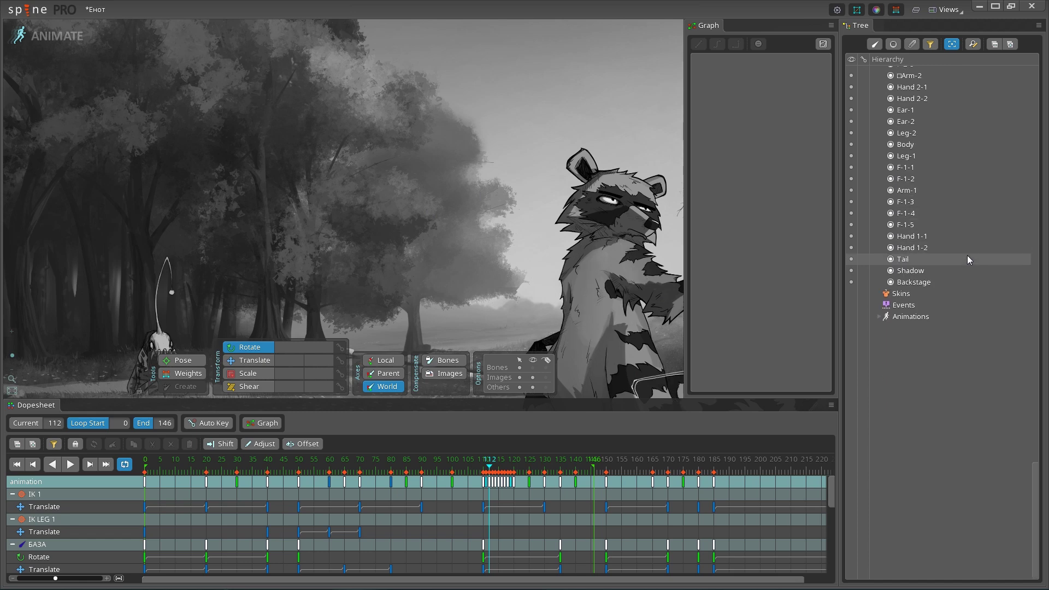
pyautogui.click(851, 282)
# Rewind to frame 0 and recentre the raccoon in the viewport
pyautogui.scroll(-3, 448, 191)
pyautogui.press('Home')
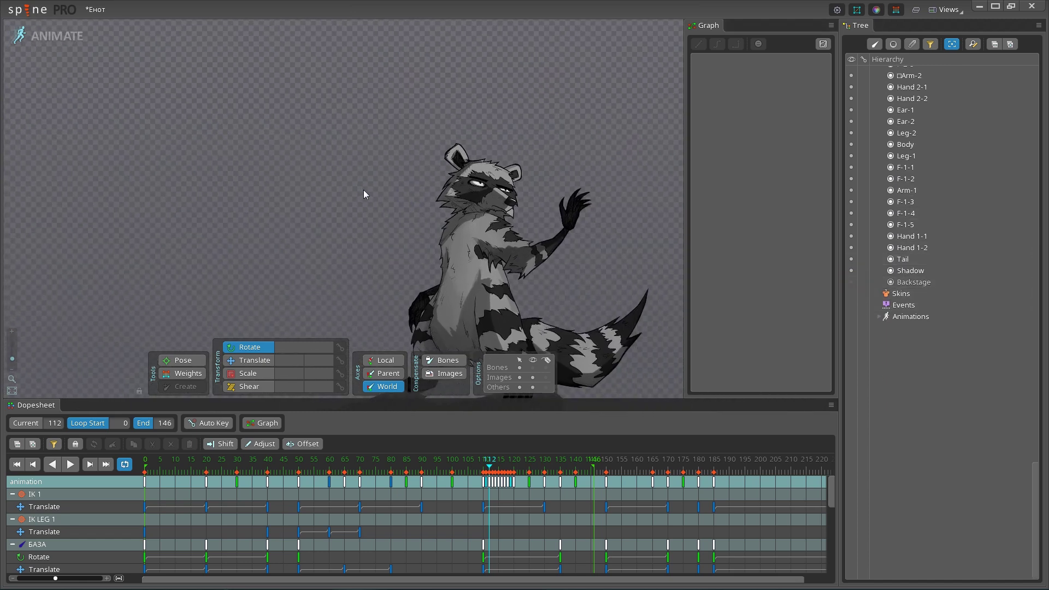
pyautogui.moveTo(676, 235); pyautogui.dragTo(618, 214)
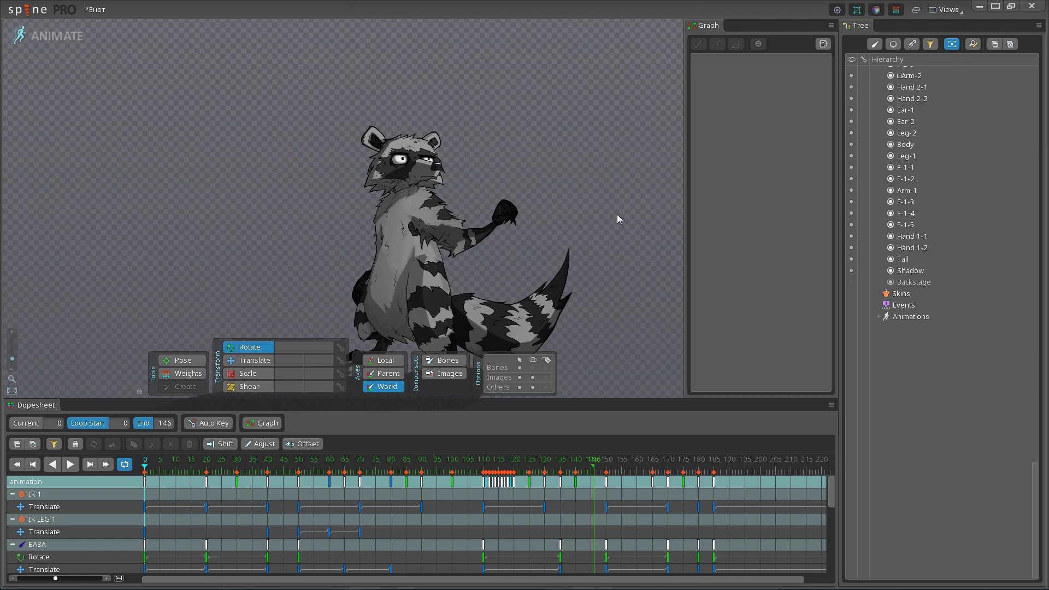
pyautogui.scroll(1, 632, 287)
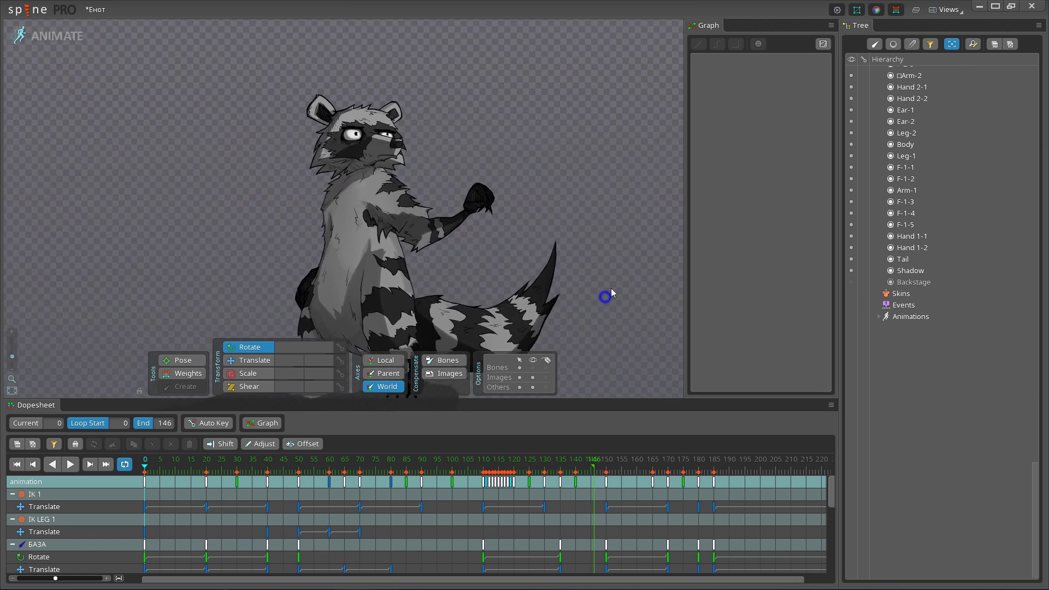
pyautogui.moveTo(611, 289); pyautogui.dragTo(614, 287)
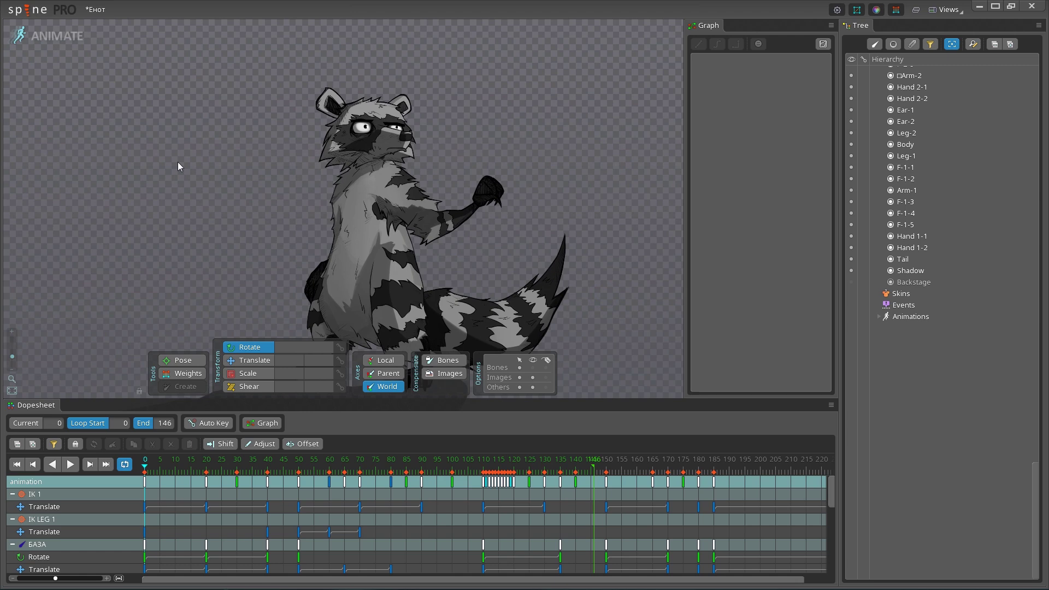
# Export the animation as a 30 fps PNG sequence to E:/Raccoon-anim/
pyautogui.hotkey('ctrl', 'e')
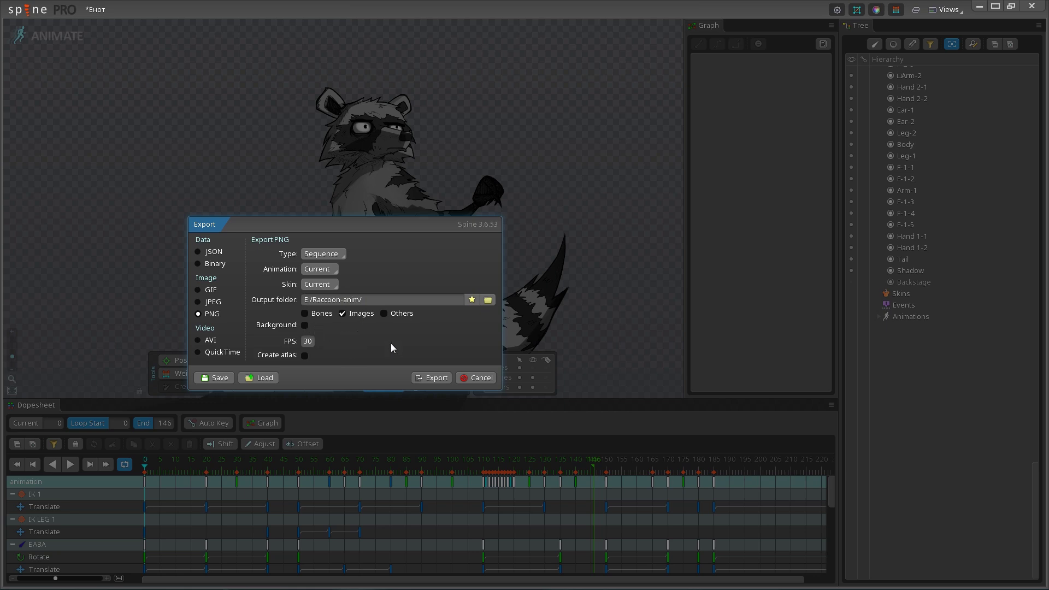
pyautogui.click(428, 379)
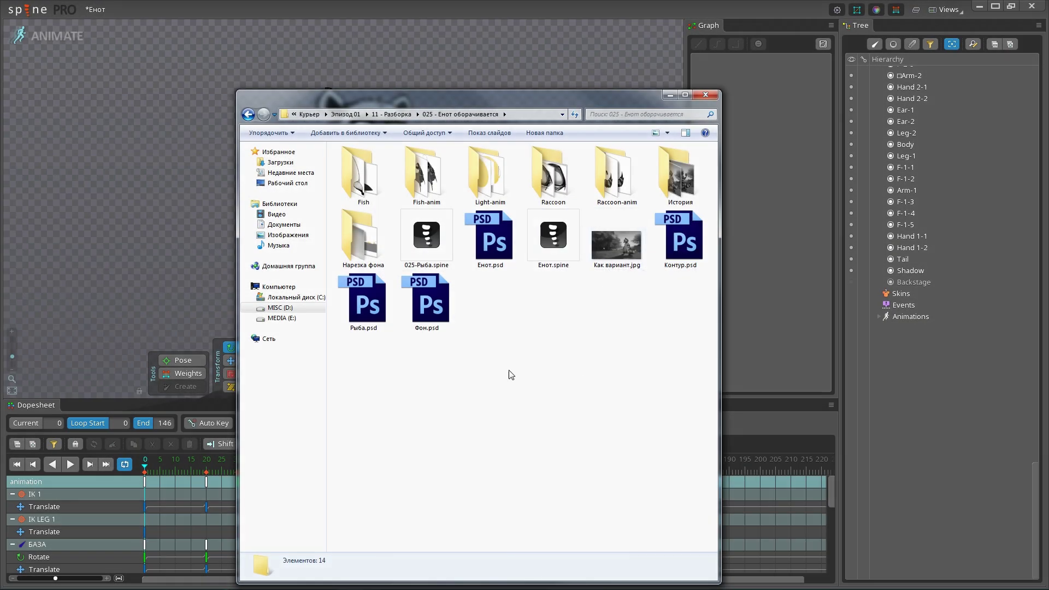
# Open the Raccoon-anim folder to inspect the exported PNG frames
pyautogui.doubleClick(634, 183)
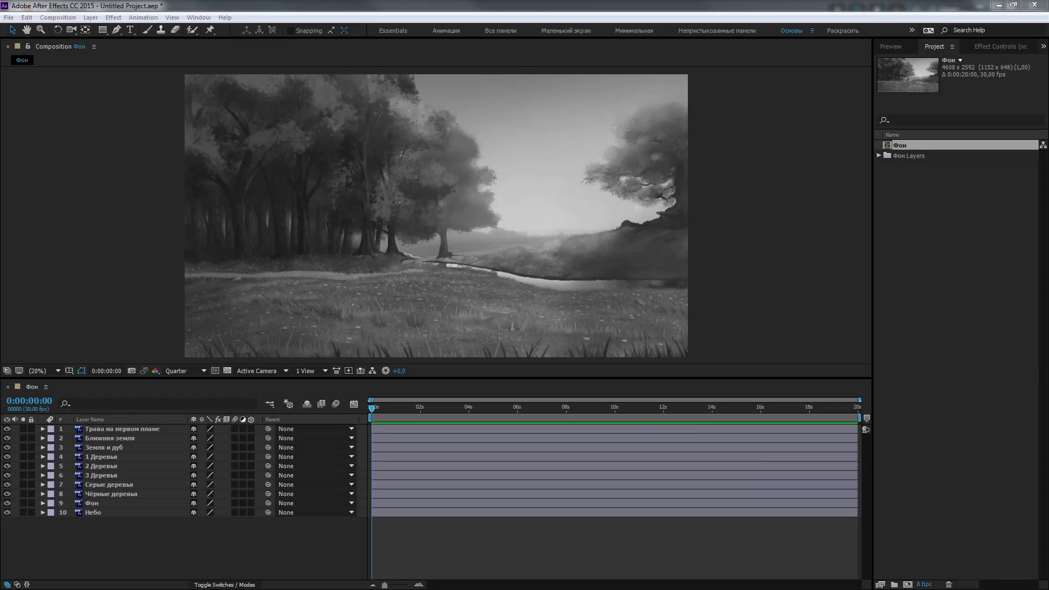
# Import the Raccoon-anim frames, rename the sequence RACCOON[0-230].png, and add it to the Фон composition
pyautogui.moveTo(889, 261); pyautogui.dragTo(948, 289)
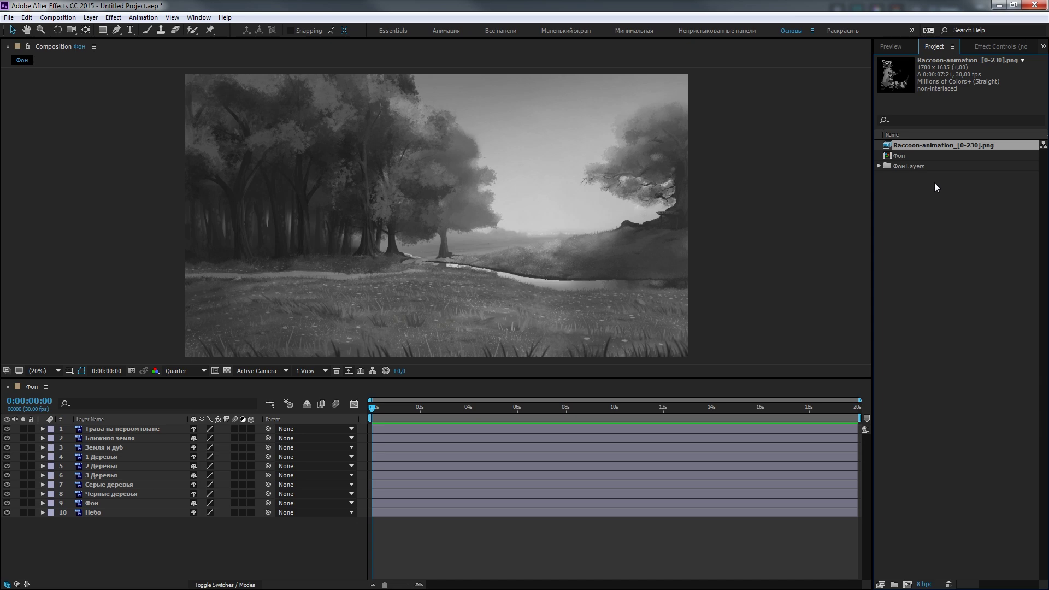
pyautogui.rightClick(935, 147)
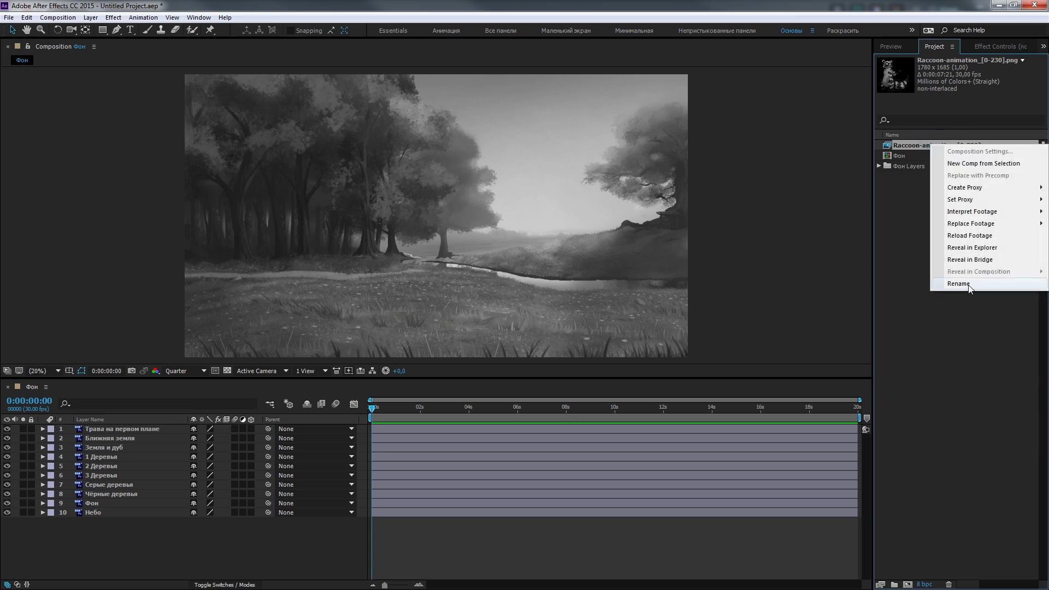
pyautogui.click(969, 283)
pyautogui.click(945, 146)
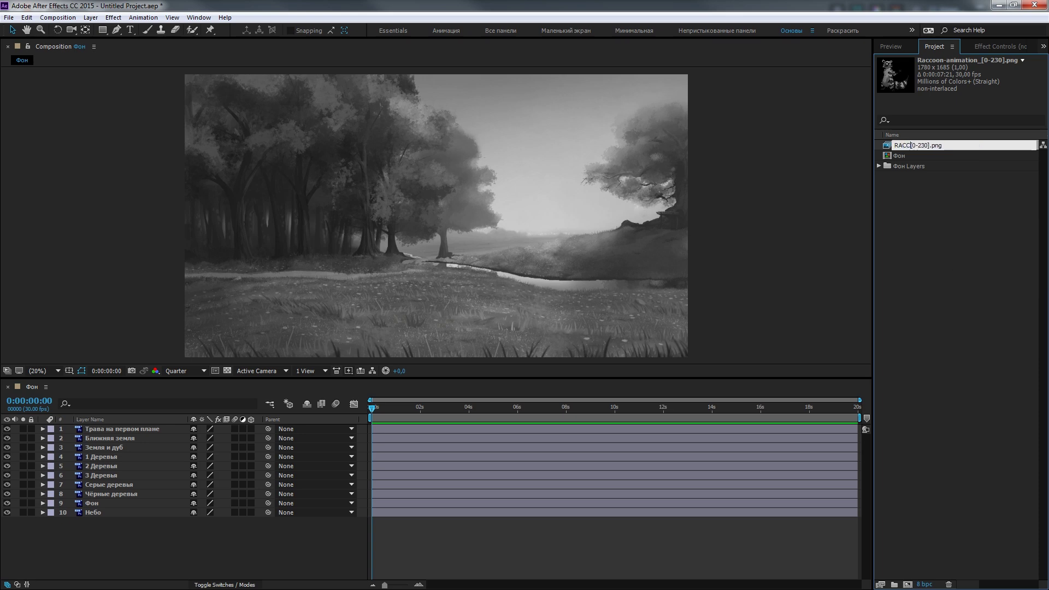
pyautogui.write('OON')
pyautogui.press('Return')
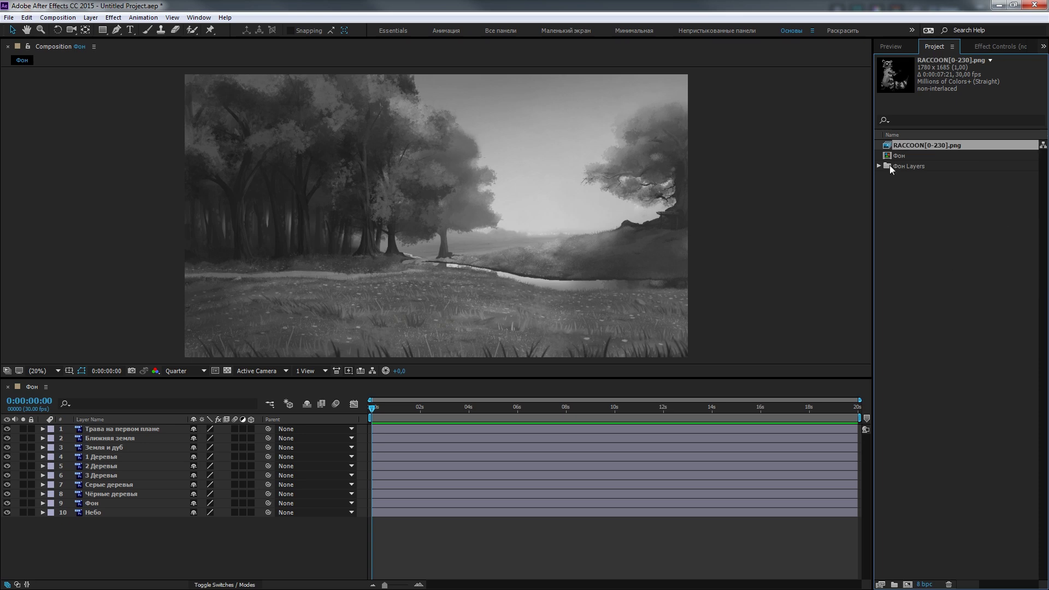
pyautogui.moveTo(910, 148); pyautogui.dragTo(122, 439)
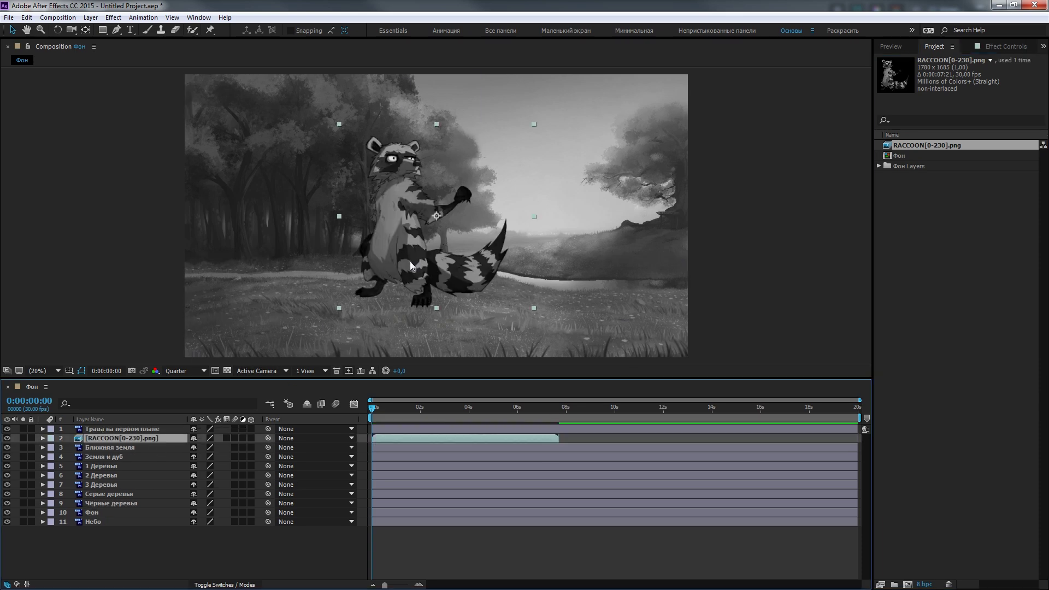
# Shift the raccoon right in the scene and end the work area at the clip's end
pyautogui.moveTo(411, 266); pyautogui.dragTo(560, 288)
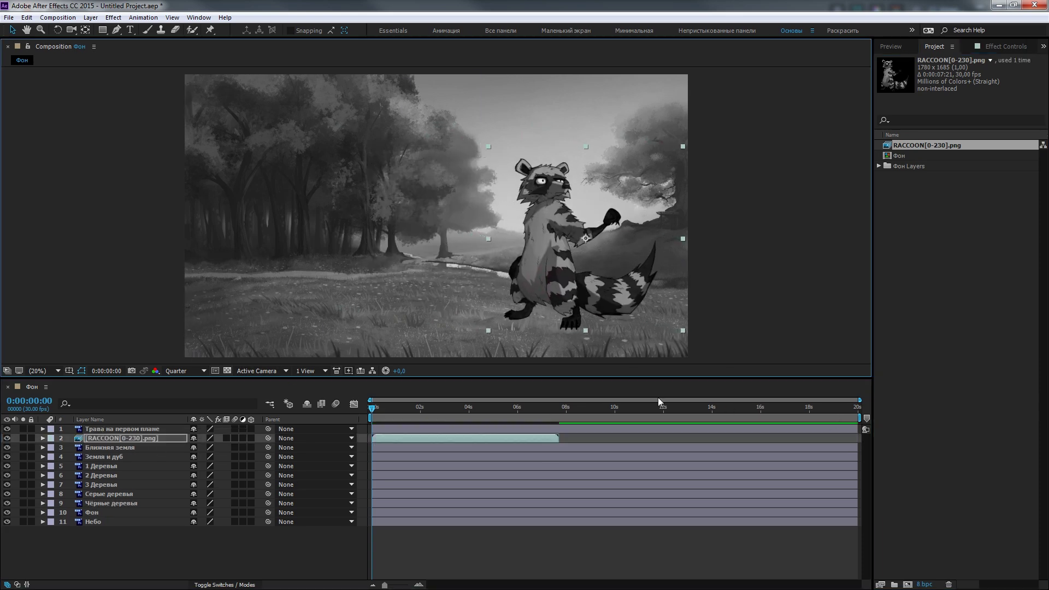
pyautogui.moveTo(569, 409); pyautogui.dragTo(561, 409)
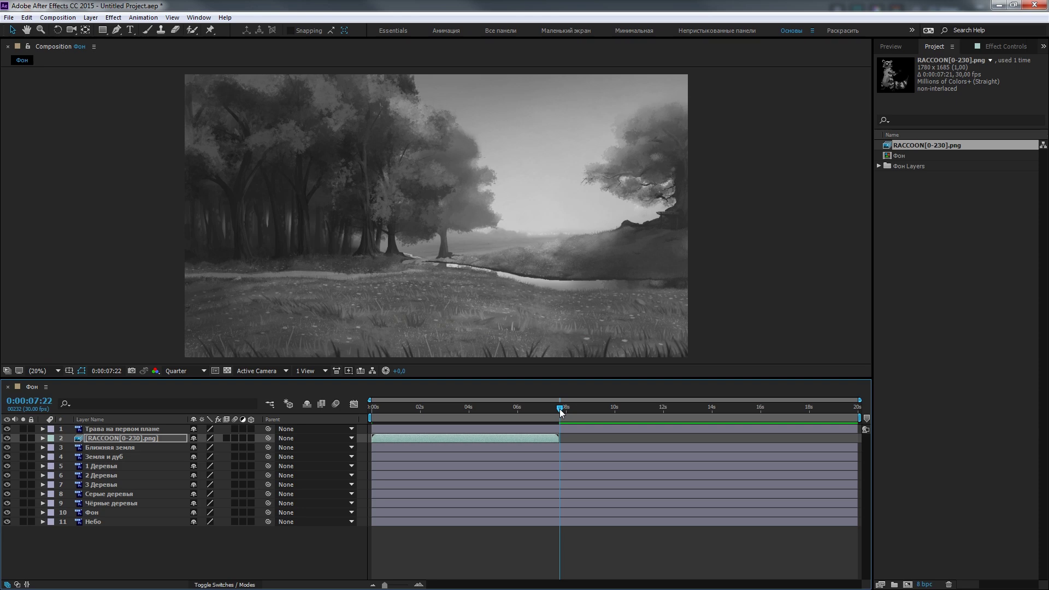
pyautogui.moveTo(565, 421); pyautogui.dragTo(556, 418)
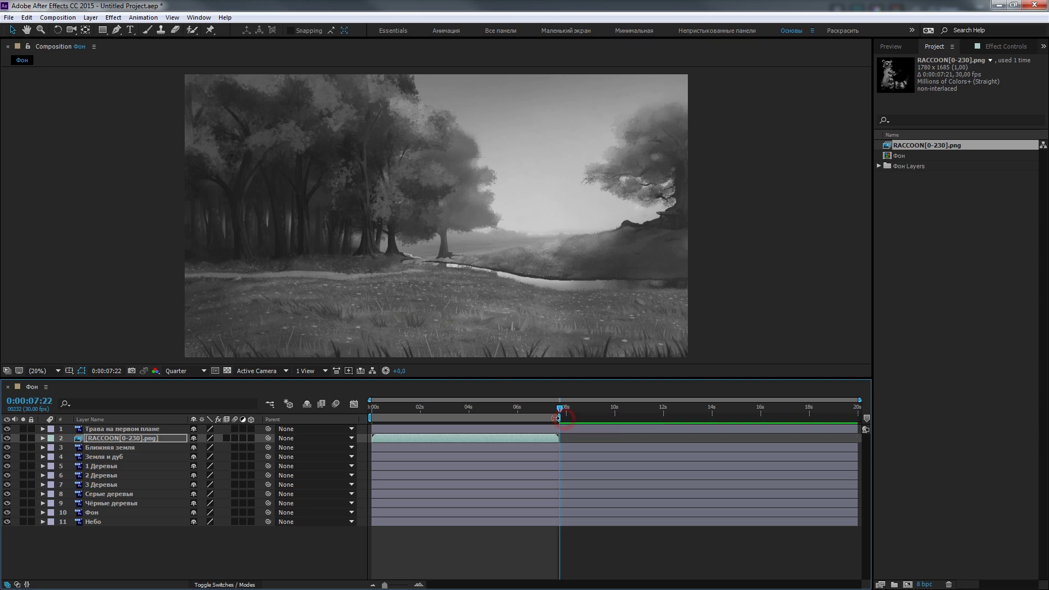
pyautogui.click(446, 415)
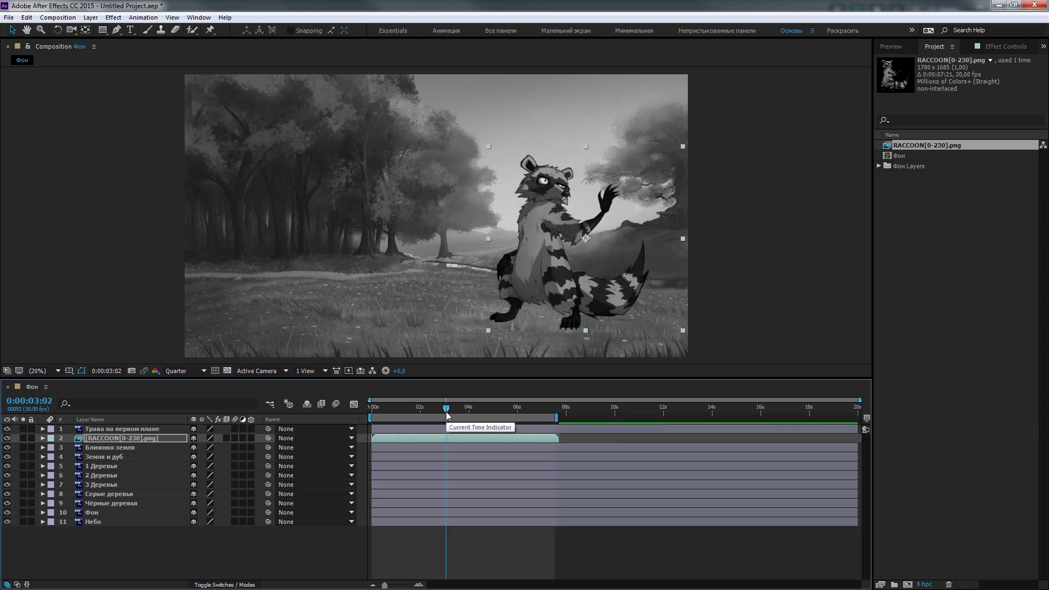
# Preview the composited animation, then deselect the layer and close the project
pyautogui.press('space')
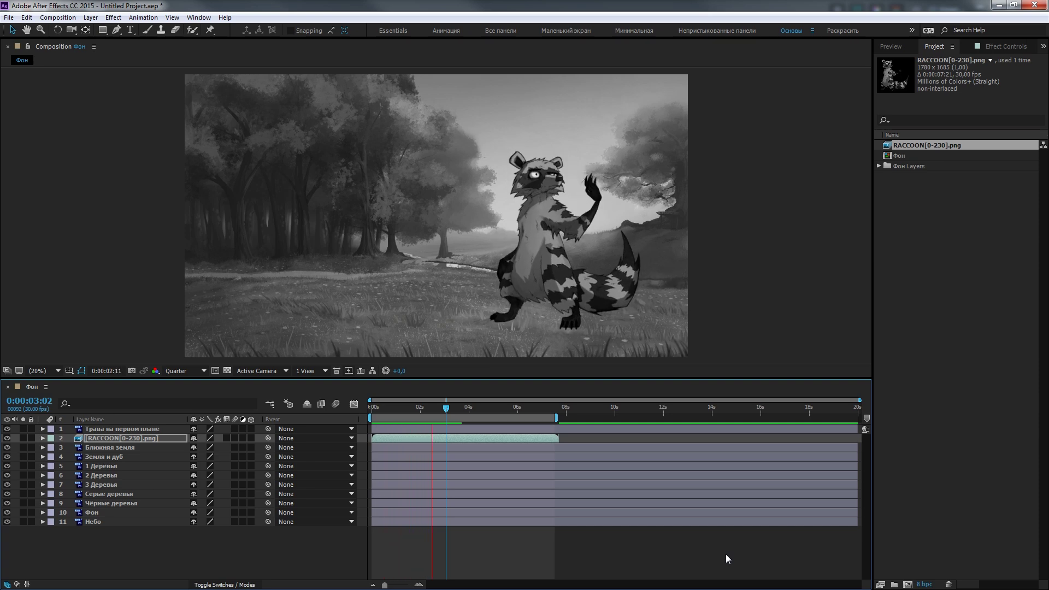
pyautogui.press('space')
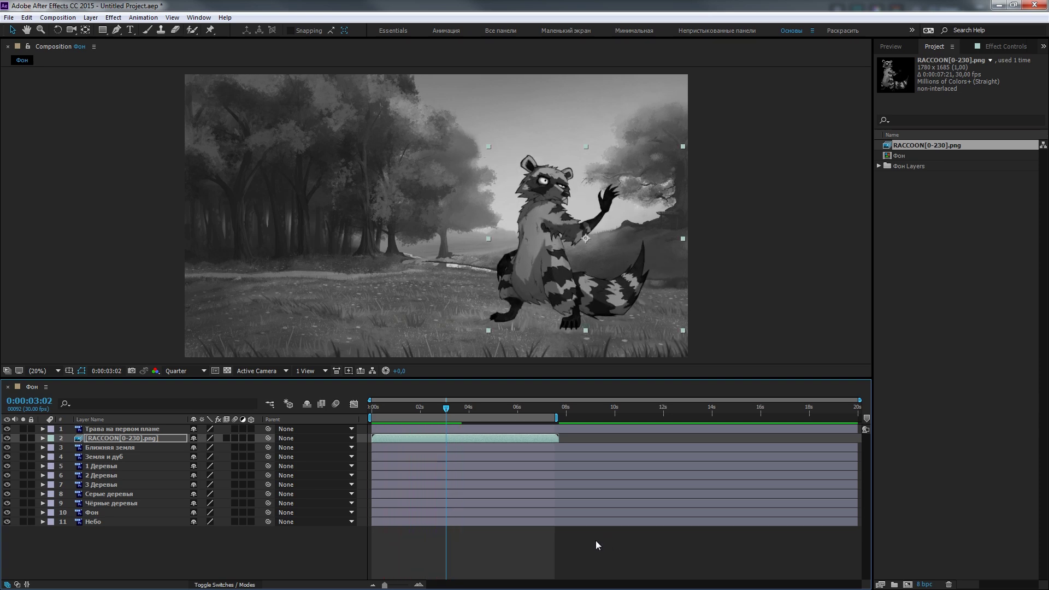
pyautogui.click(604, 554)
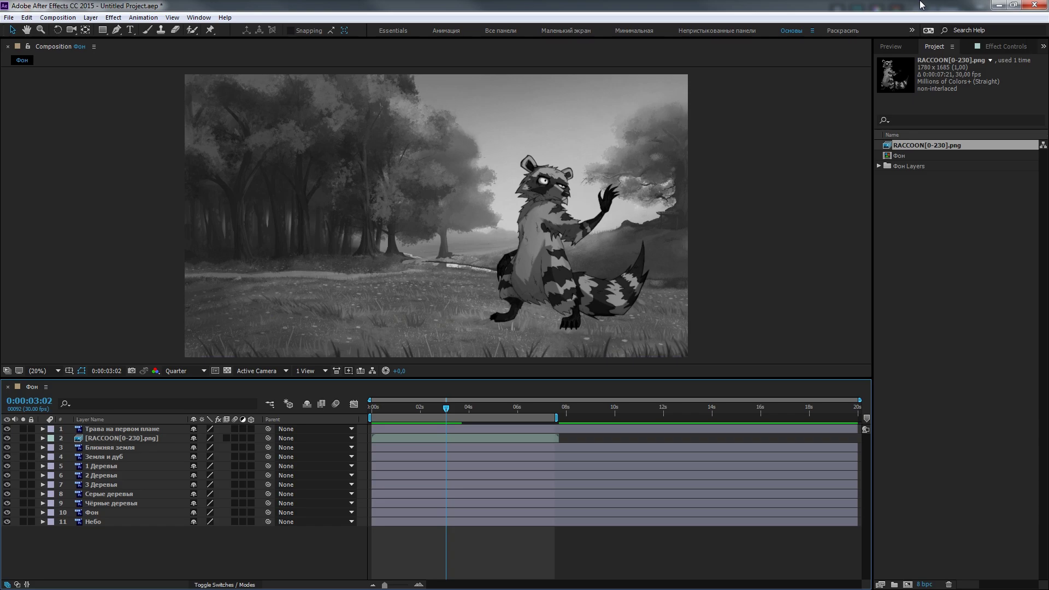
pyautogui.click(1036, 6)
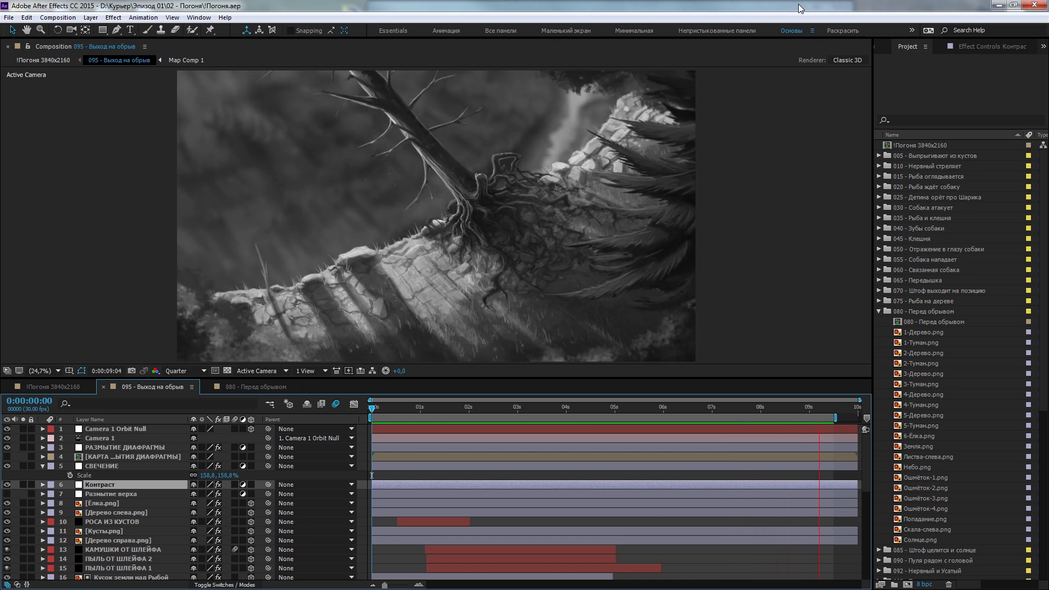
# Stop the preview, go to 0:00:01:29 and browse the Effect menu without applying anything
pyautogui.press('space')
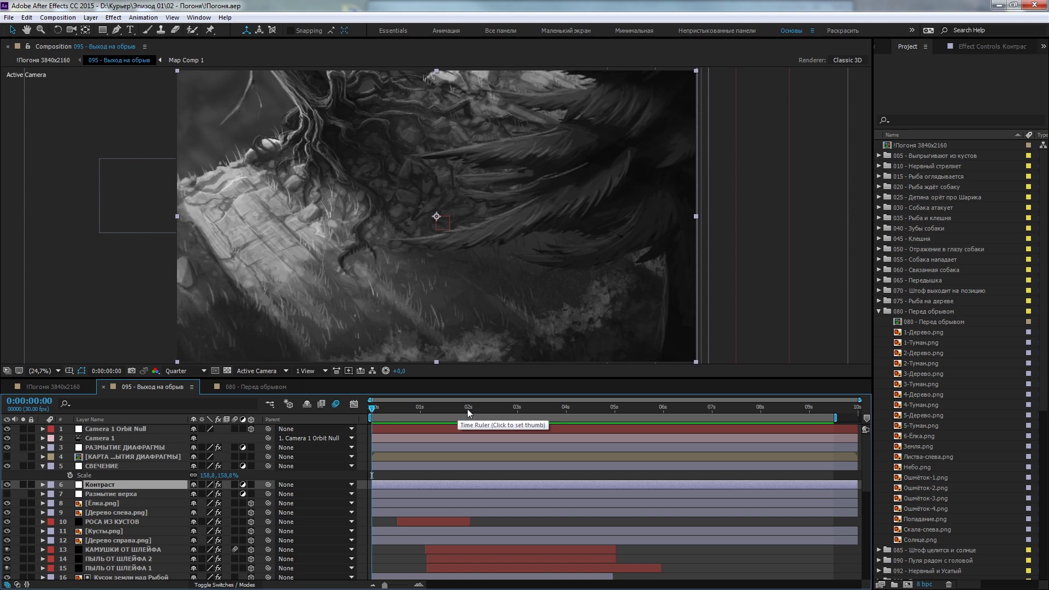
pyautogui.click(468, 408)
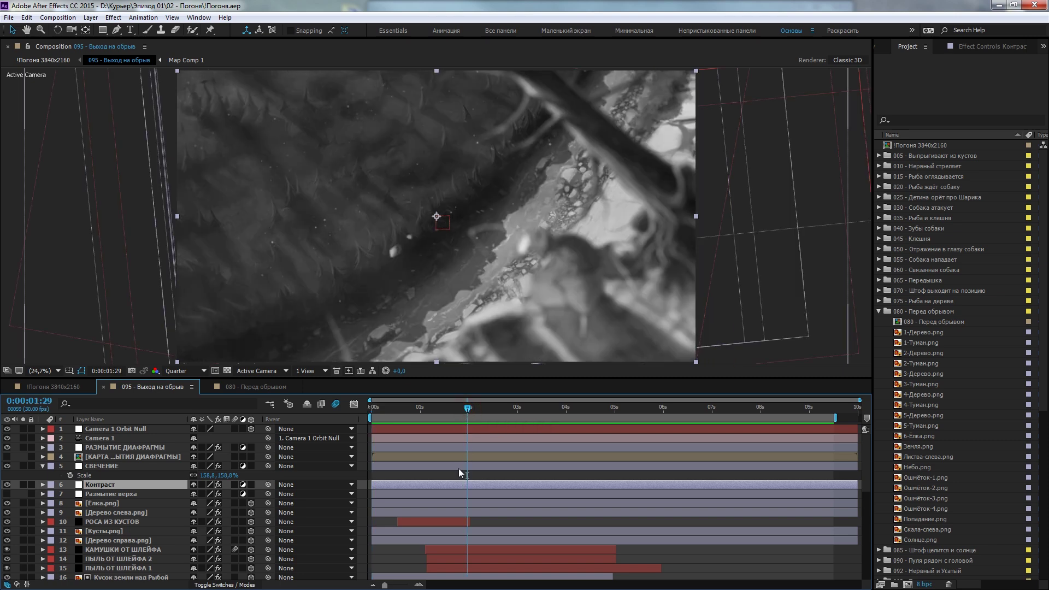
pyautogui.click(114, 18)
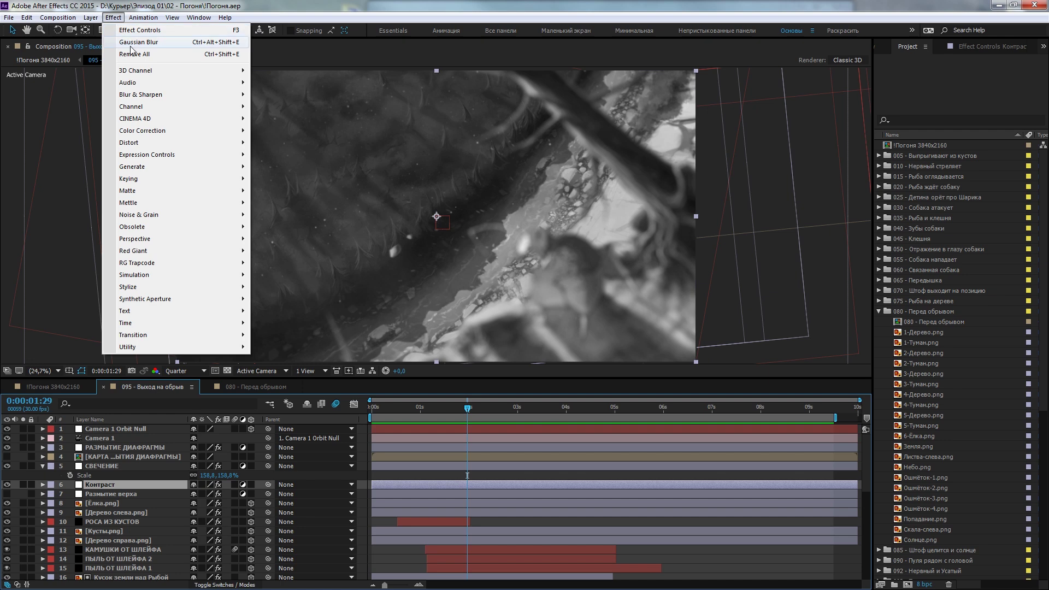
pyautogui.moveTo(148, 107)
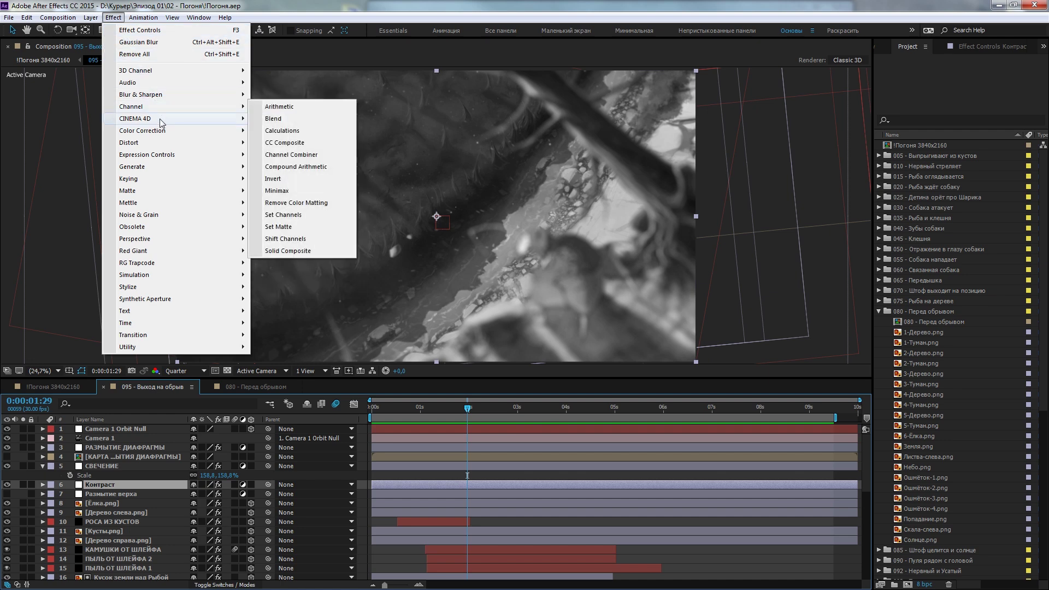
pyautogui.moveTo(164, 155)
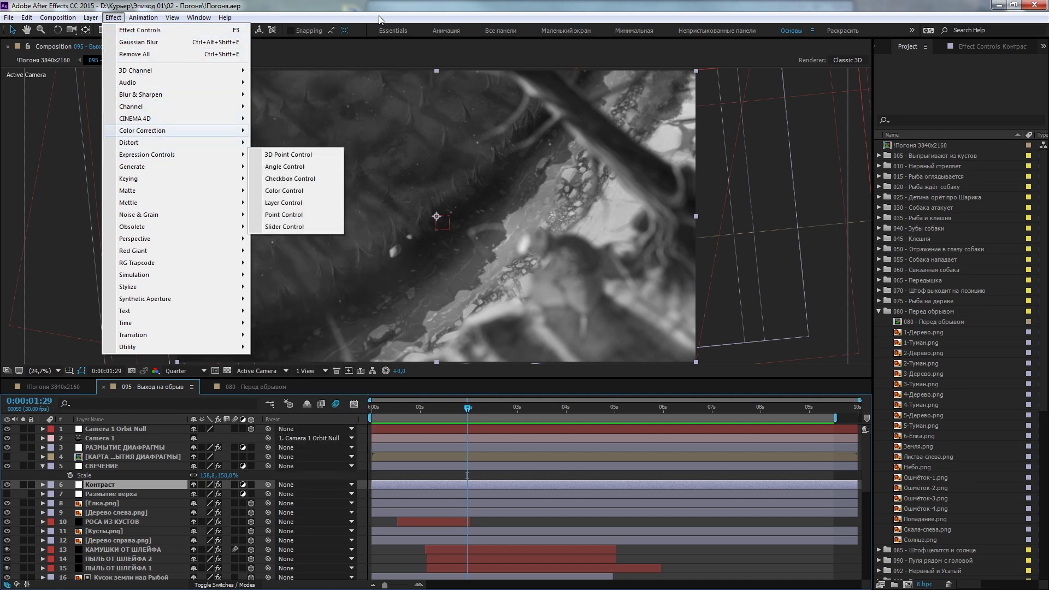
pyautogui.click(383, 18)
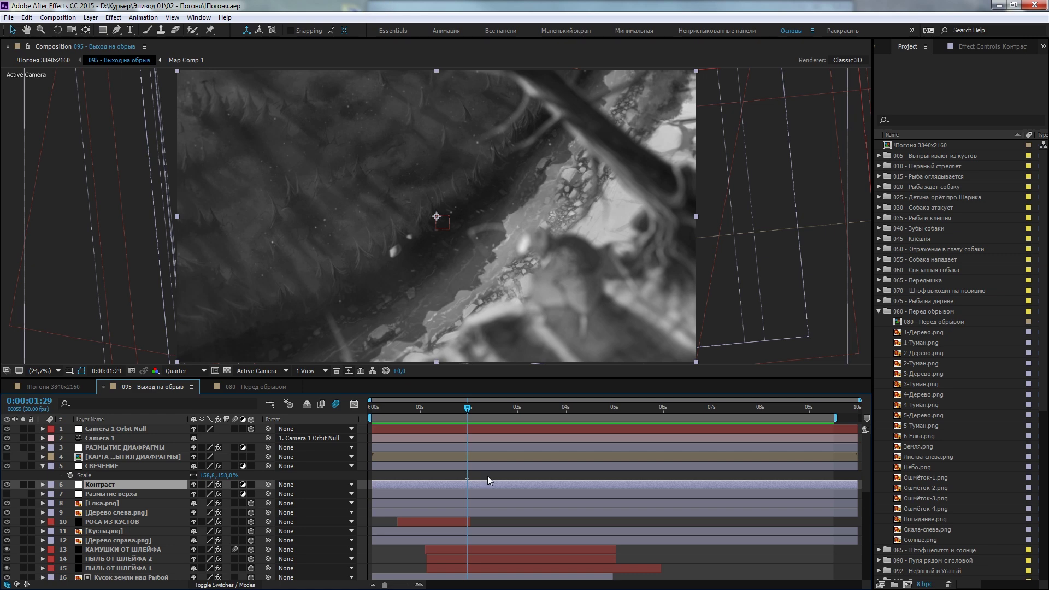
# Toggle the Контраст layer off and on to compare, then move the playhead to 0:06:25
pyautogui.click(487, 476)
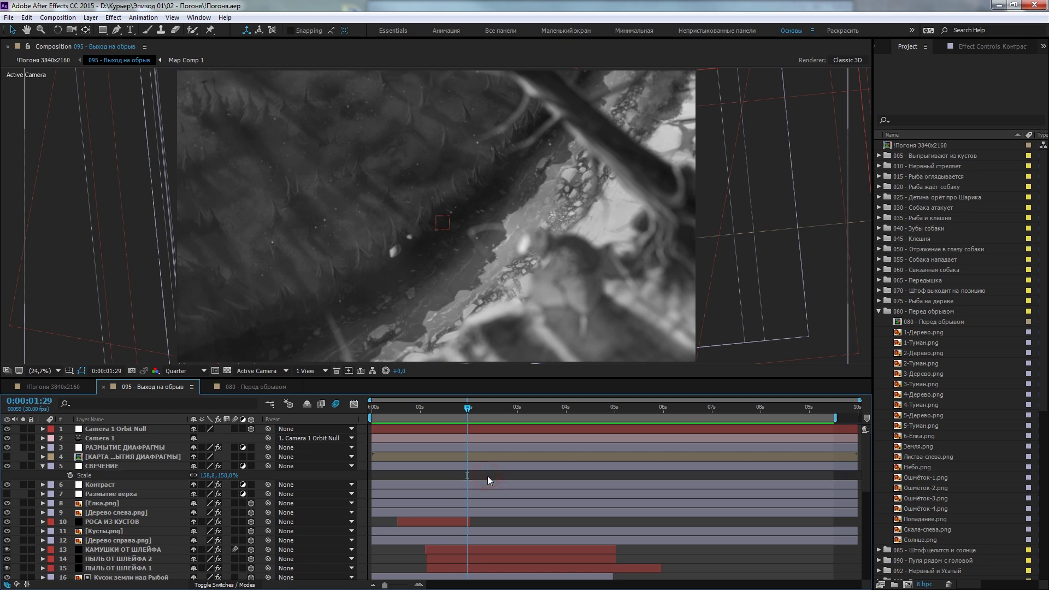
pyautogui.click(116, 487)
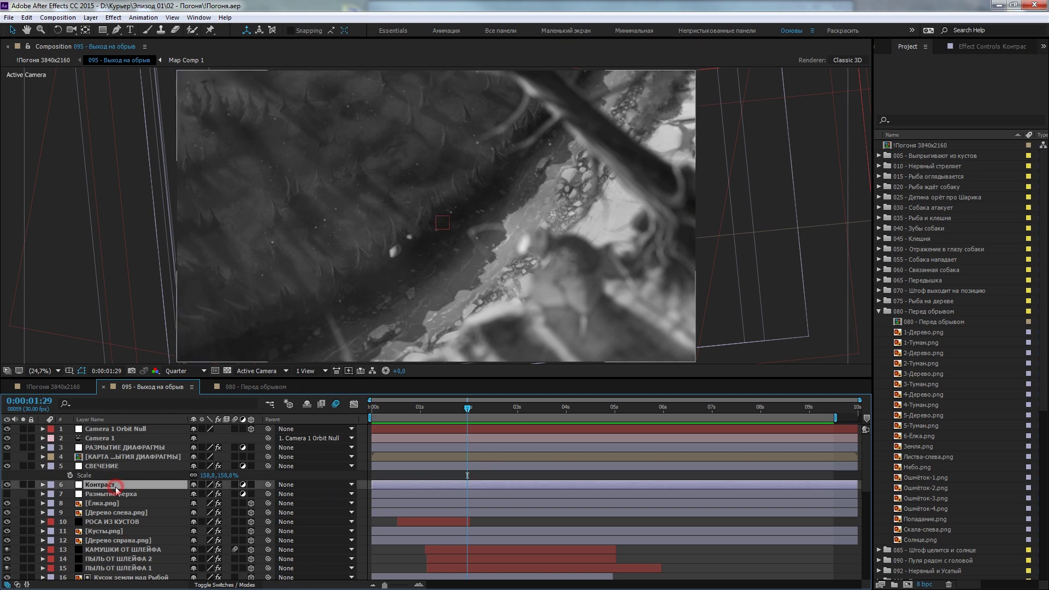
pyautogui.click(6, 484)
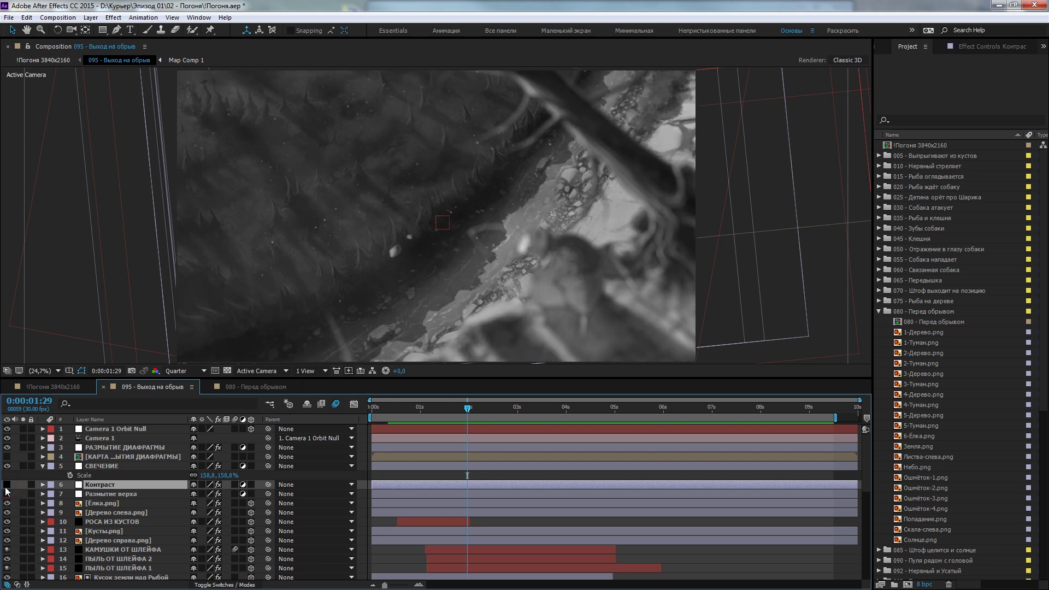
pyautogui.click(6, 486)
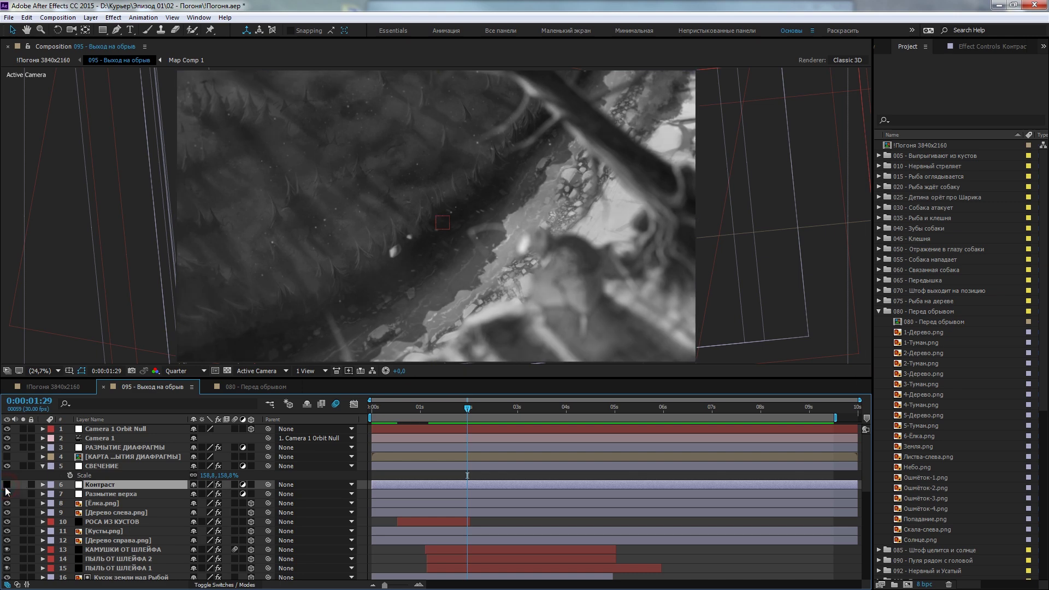
pyautogui.scroll(-8, 109, 503)
pyautogui.click(109, 485)
pyautogui.moveTo(467, 408); pyautogui.dragTo(705, 411)
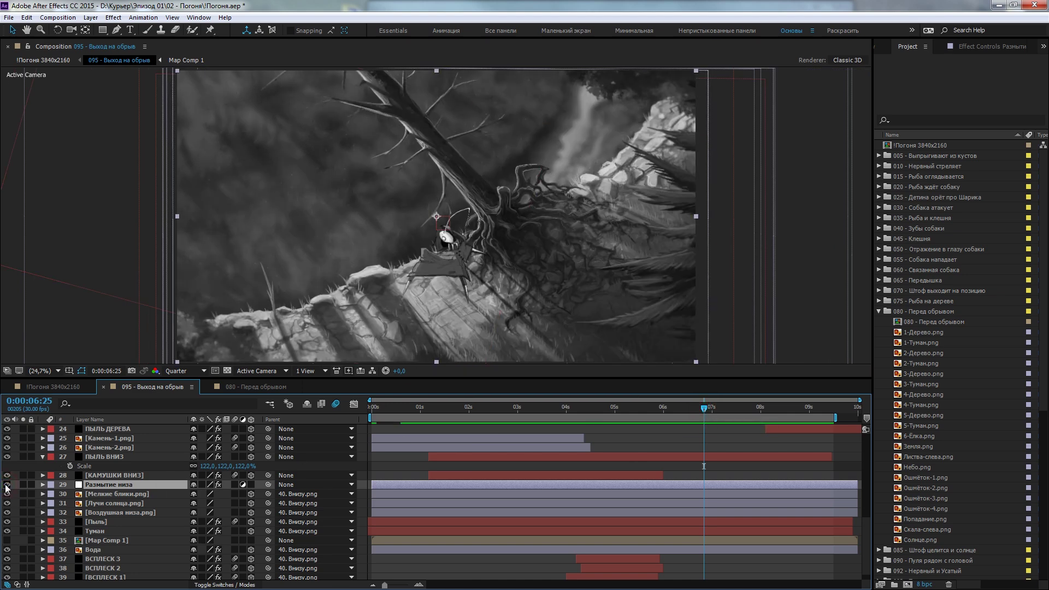
# Show the Размытие низа layer, scrub to about 5 s, and compare ПЫЛЬ ВНИЗ hidden versus shown
pyautogui.click(6, 485)
pyautogui.moveTo(652, 409)
pyautogui.mouseDown()
pyautogui.moveTo(631, 409)
pyautogui.moveTo(654, 409)
pyautogui.mouseUp()
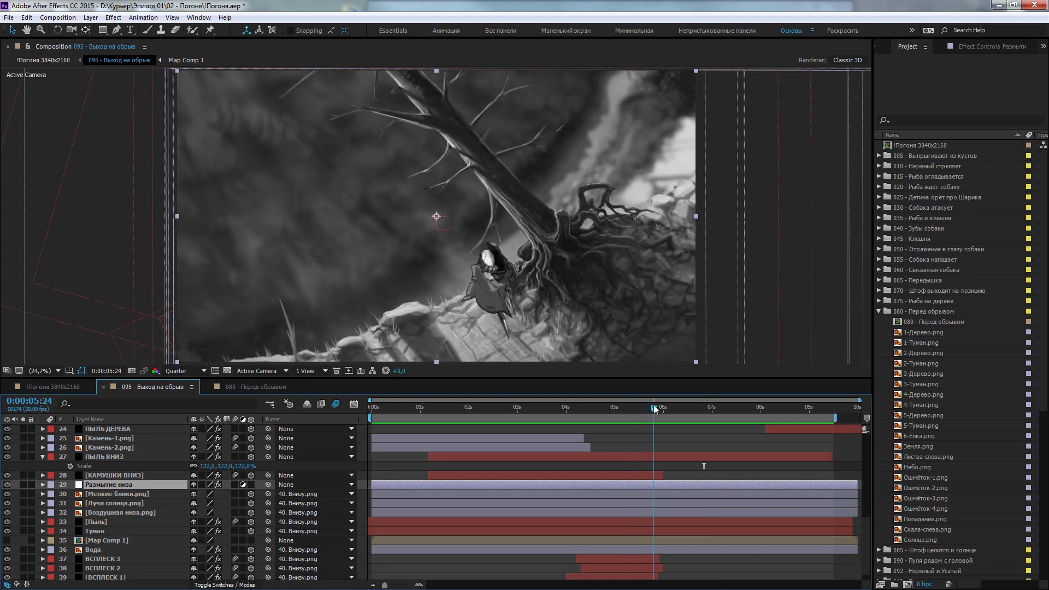
pyautogui.scroll(-1, 86, 570)
pyautogui.click(103, 445)
pyautogui.click(7, 445)
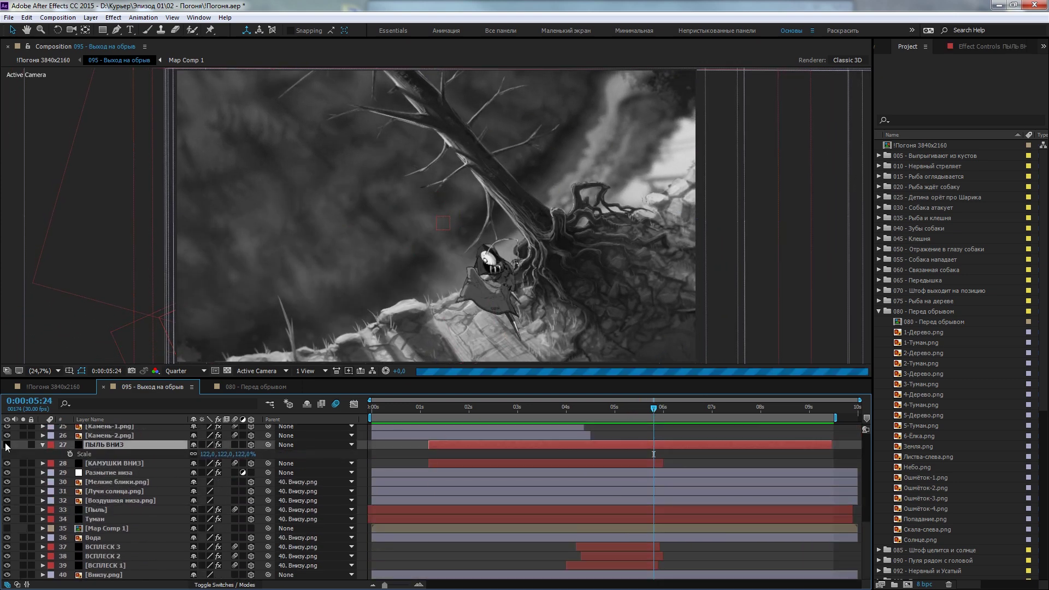
pyautogui.click(7, 445)
pyautogui.click(7, 445)
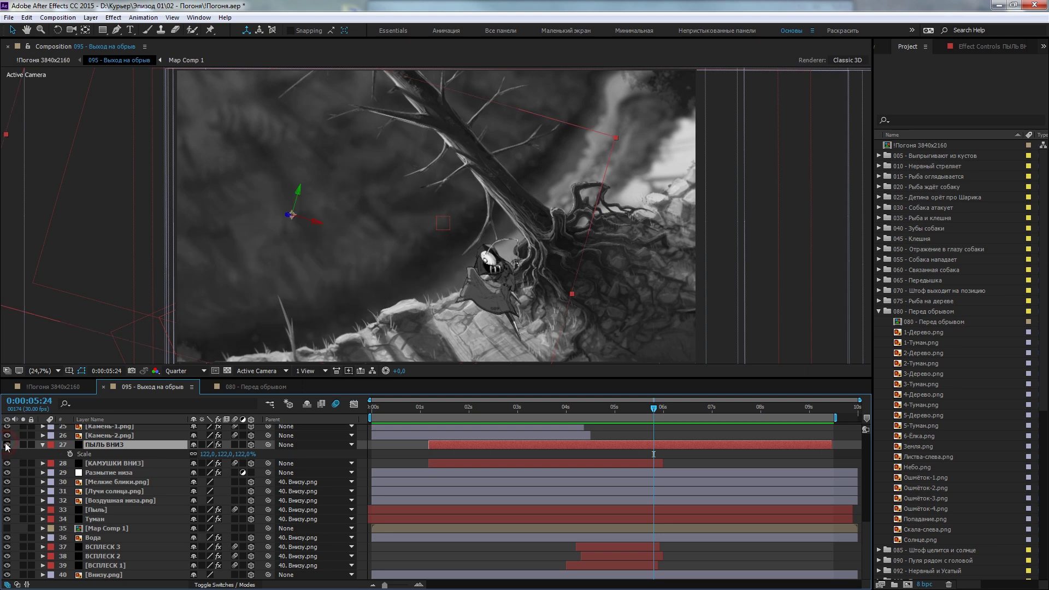
pyautogui.click(7, 445)
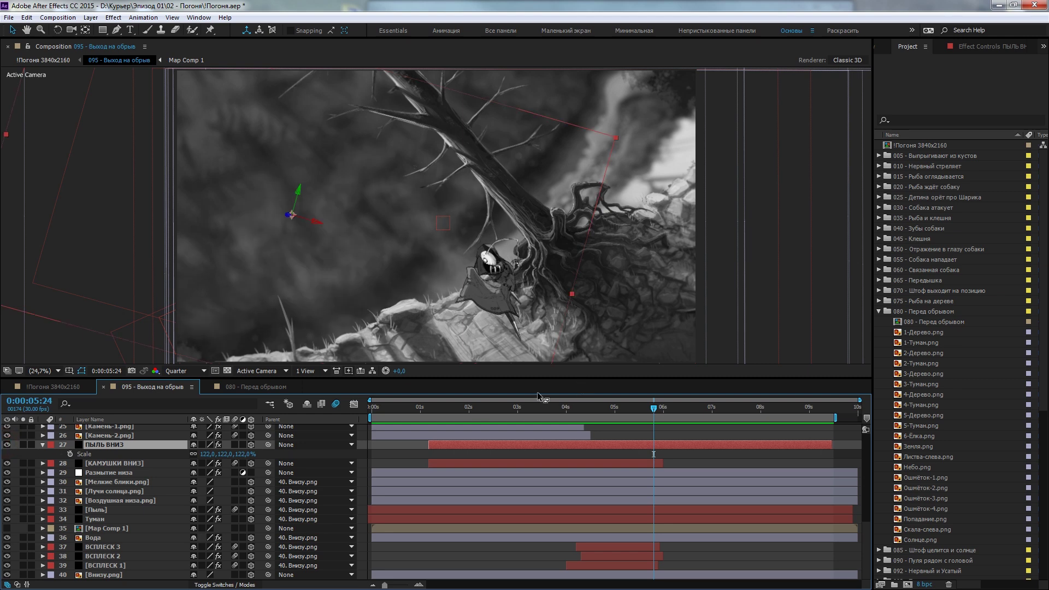
# At 0:02:27, toggle the Пыль dust layer off and back on to compare its effect
pyautogui.click(512, 407)
pyautogui.click(8, 511)
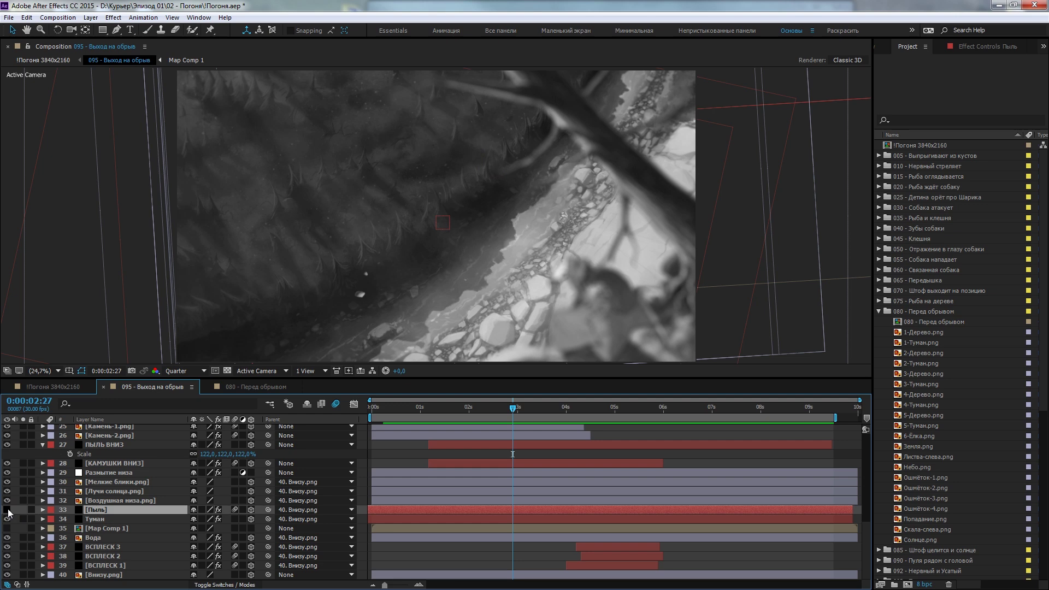
pyautogui.click(9, 511)
pyautogui.click(8, 511)
# Preview playback, then nudge the IK 2 hand control left and key its position at frame 0
pyautogui.press('space')
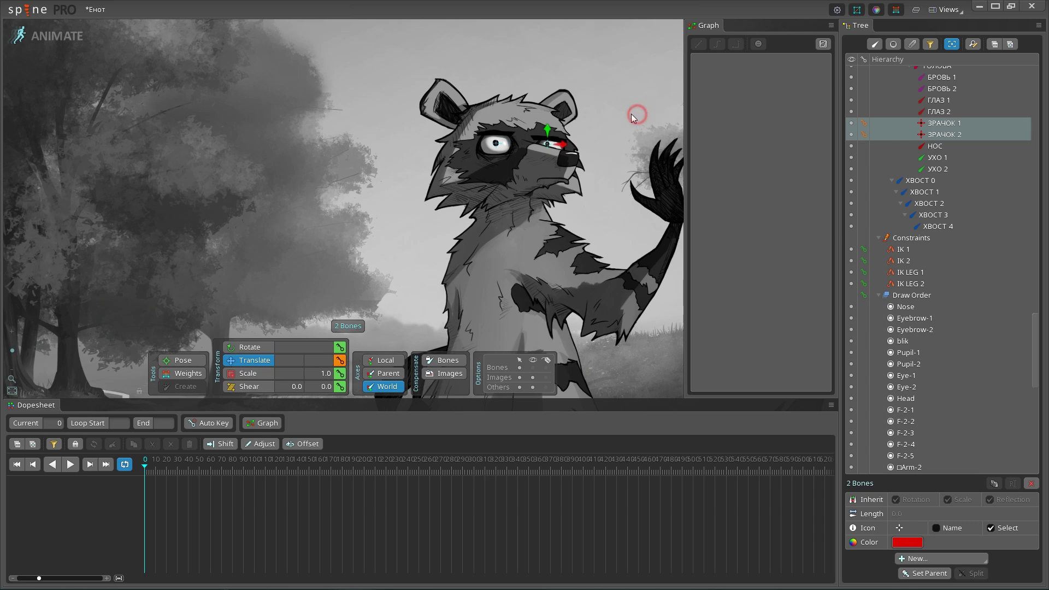
pyautogui.click(339, 360)
pyautogui.click(375, 244)
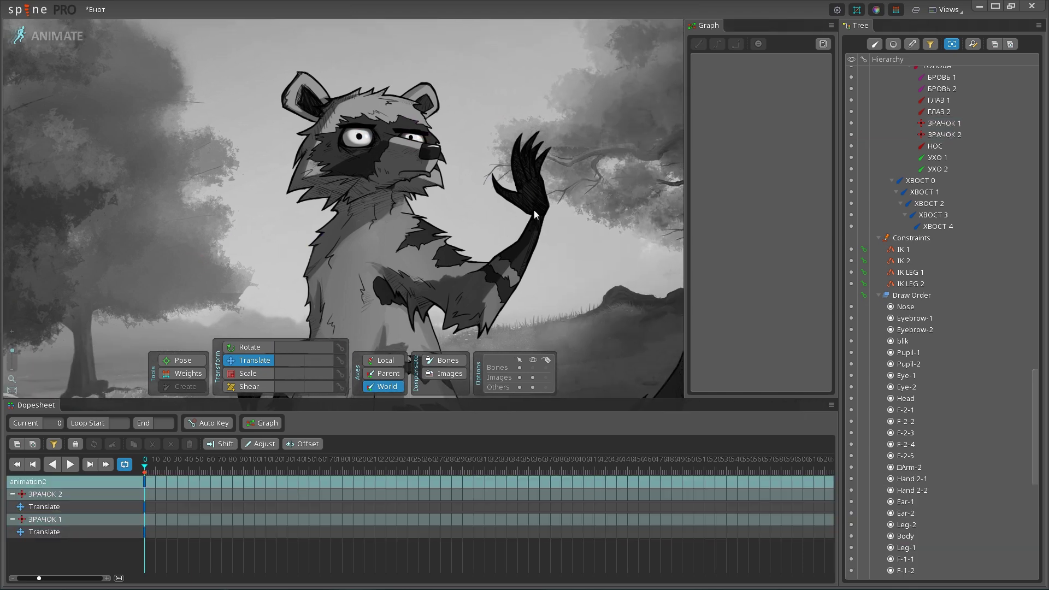
pyautogui.click(535, 214)
pyautogui.moveTo(608, 297); pyautogui.dragTo(577, 287)
pyautogui.click(340, 360)
# Key the raised hand's new position at frame 30 and paste the start pose at frame 60
pyautogui.click(177, 468)
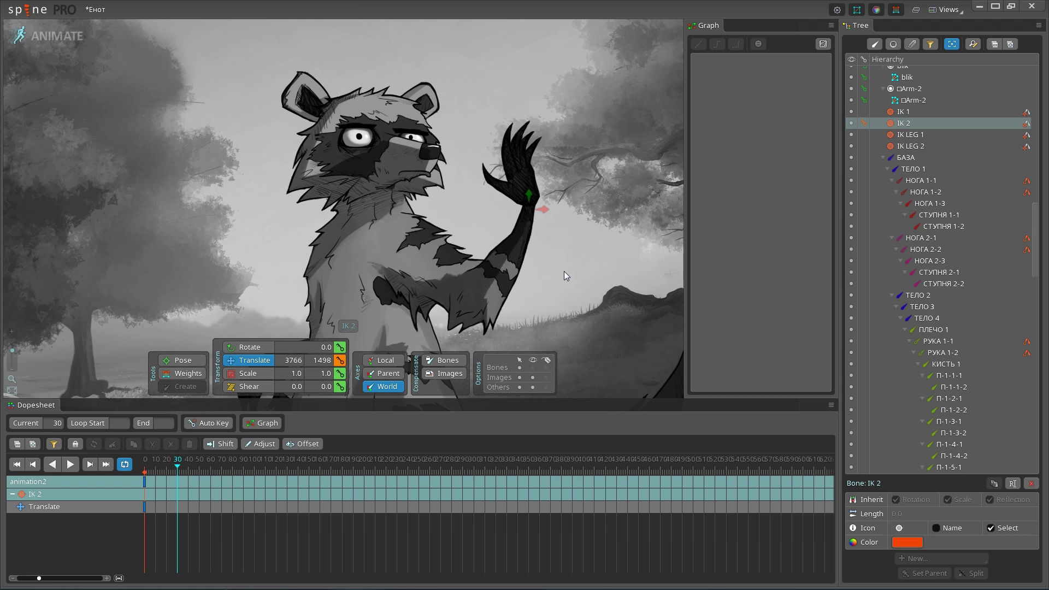
pyautogui.click(339, 361)
pyautogui.click(145, 507)
pyautogui.hotkey('ctrl', 'c')
pyautogui.click(210, 468)
pyautogui.hotkey('ctrl', 'v')
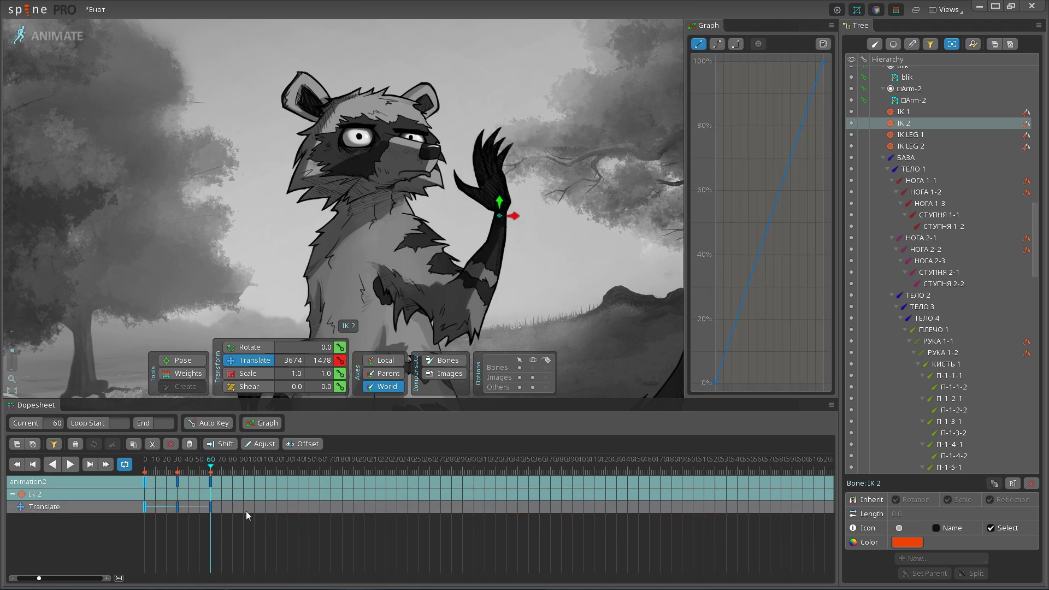
# Scrub through the hand motion and retime the IK 2 keys to frames 15 and 30
pyautogui.click(627, 158)
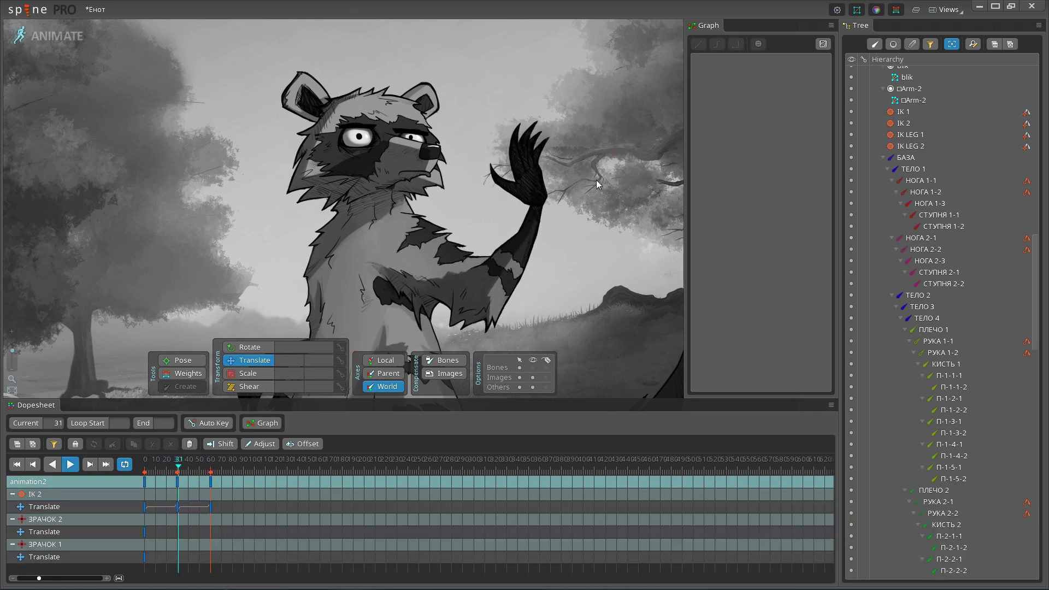
pyautogui.moveTo(159, 469)
pyautogui.mouseDown()
pyautogui.moveTo(188, 469)
pyautogui.moveTo(181, 485)
pyautogui.mouseUp()
pyautogui.scroll(3, 218, 490)
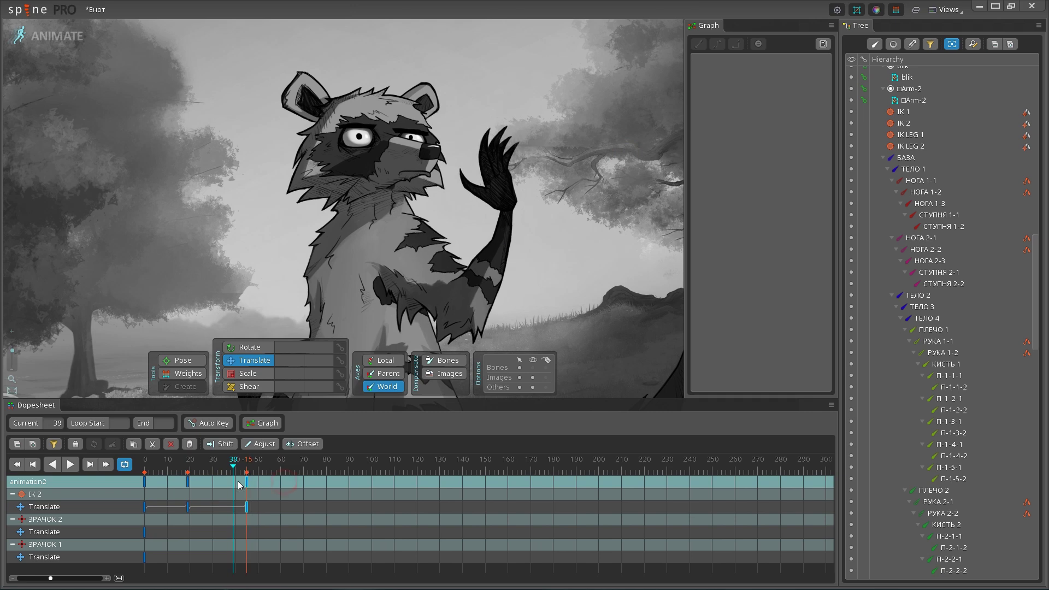
pyautogui.moveTo(284, 481); pyautogui.dragTo(215, 482)
pyautogui.click(180, 485)
pyautogui.scroll(2, 181, 485)
pyautogui.press('Home')
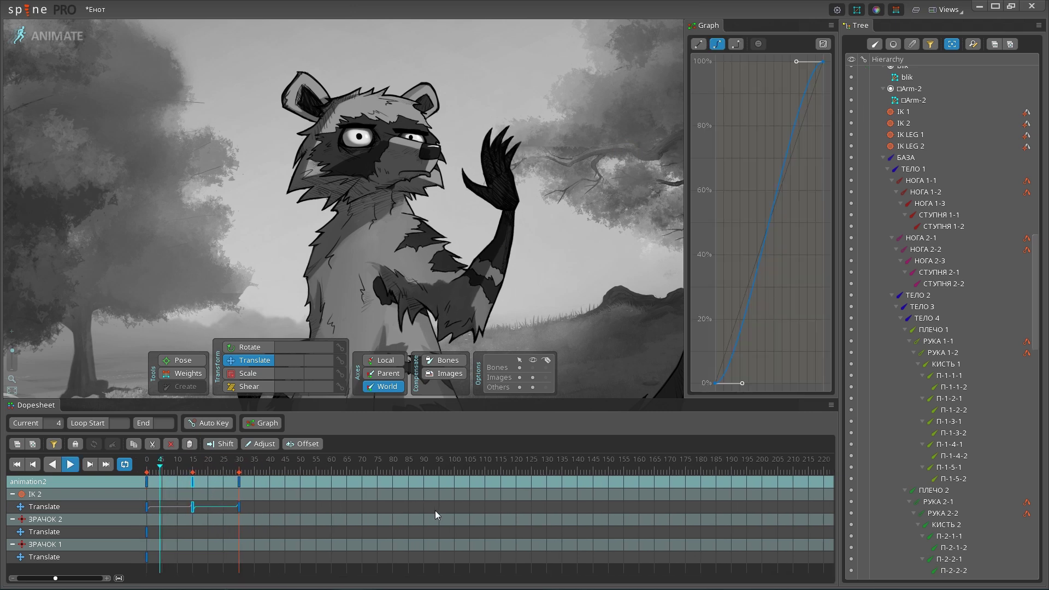
# Key the КИСТЬ 2 wrist rotation at frames 15 and 30 (105.95°), then play the wave
pyautogui.click(499, 194)
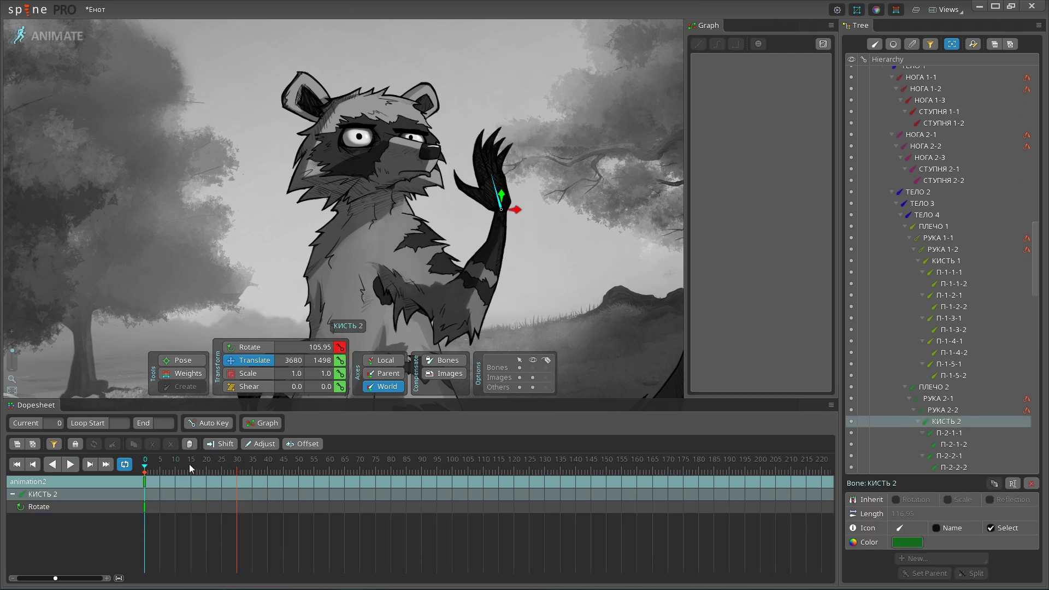
pyautogui.click(189, 464)
pyautogui.press('c')
pyautogui.moveTo(639, 221); pyautogui.dragTo(622, 300)
pyautogui.click(340, 347)
pyautogui.click(237, 468)
pyautogui.moveTo(546, 230); pyautogui.dragTo(565, 171)
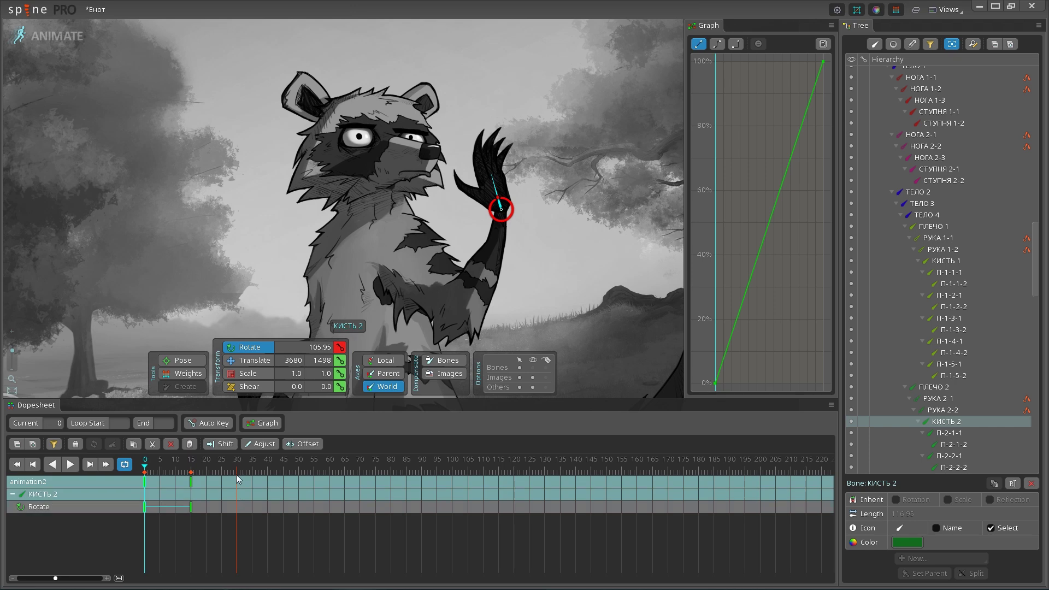
pyautogui.click(340, 347)
pyautogui.click(565, 171)
pyautogui.press('space')
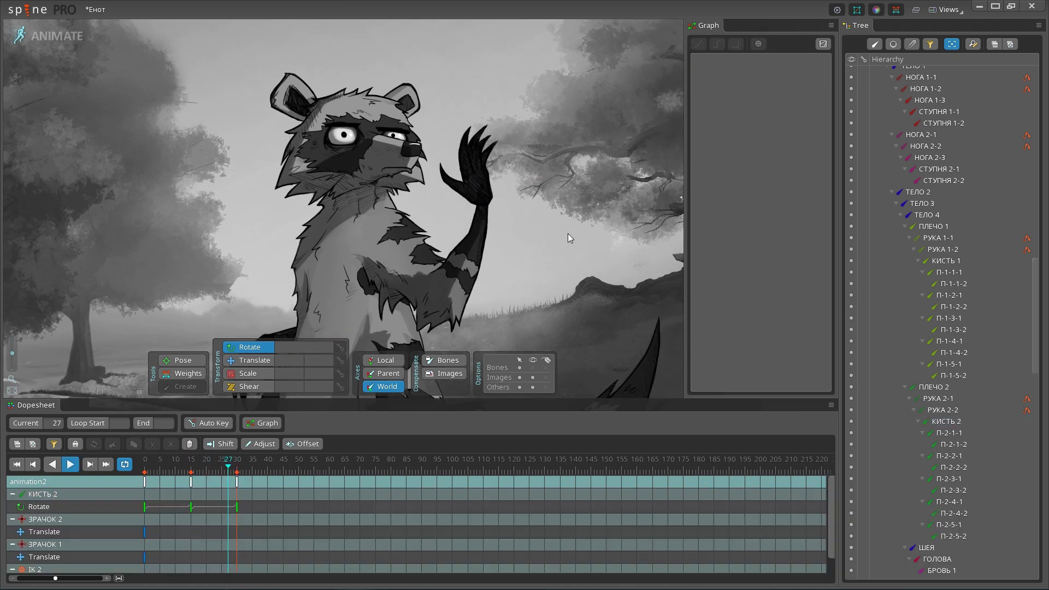
pyautogui.scroll(-3, 568, 234)
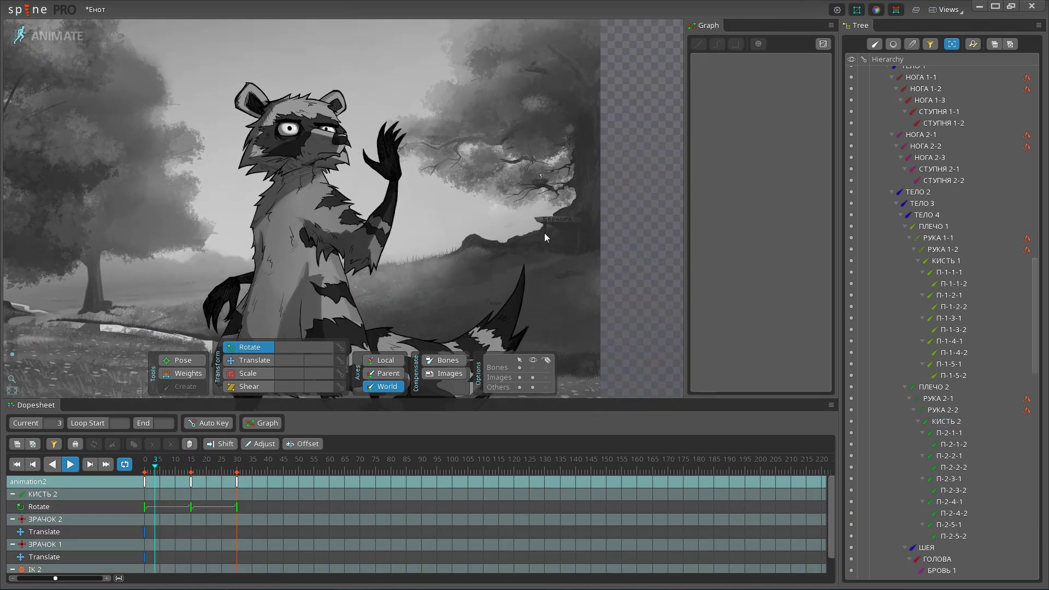